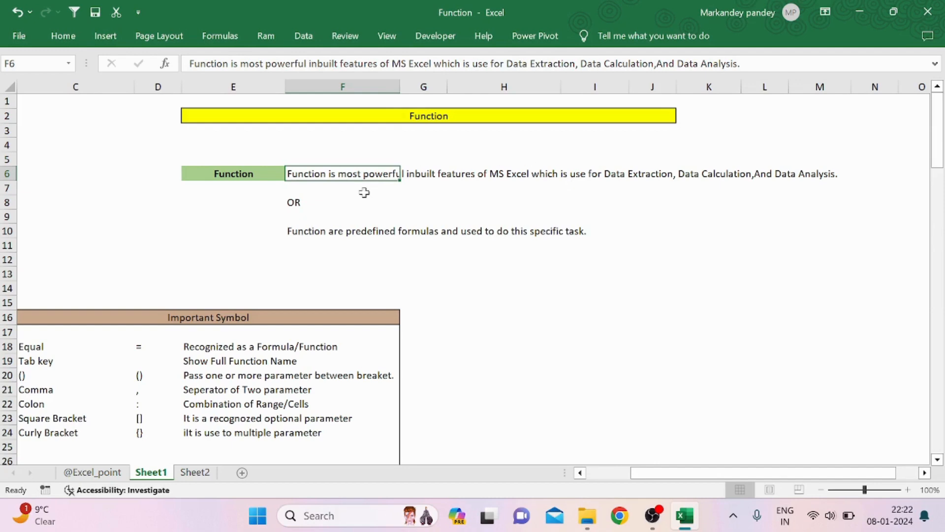
Step: Review the two function definitions in F6 and F10 and the Important Symbol table below them
scroll(336, 214, down, 1)
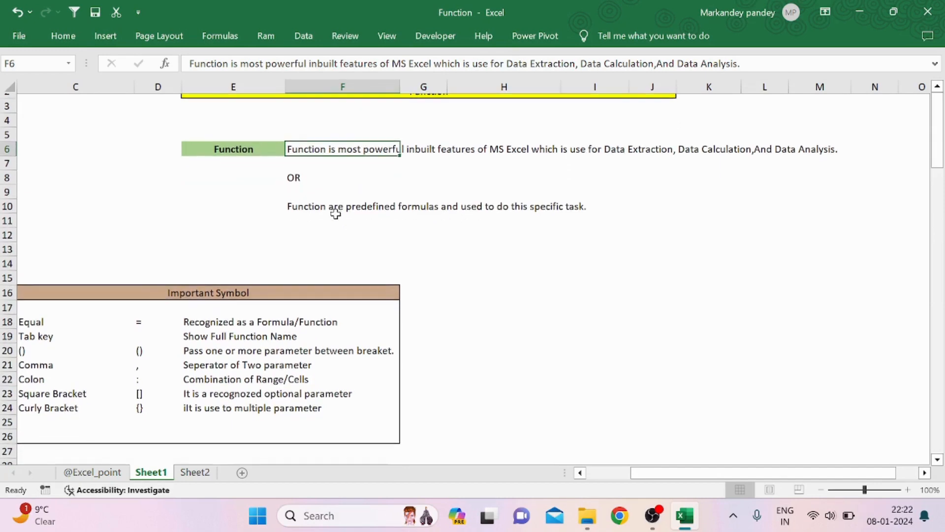
click(298, 201)
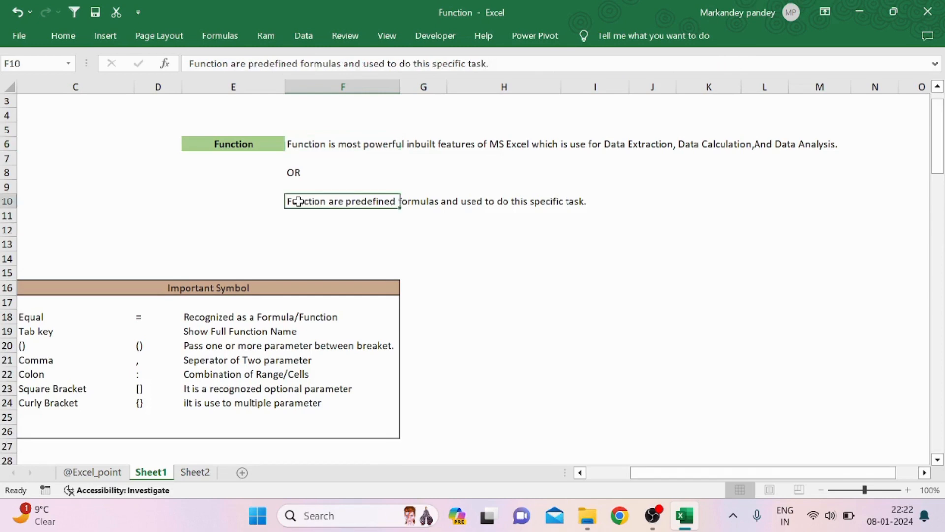
click(302, 228)
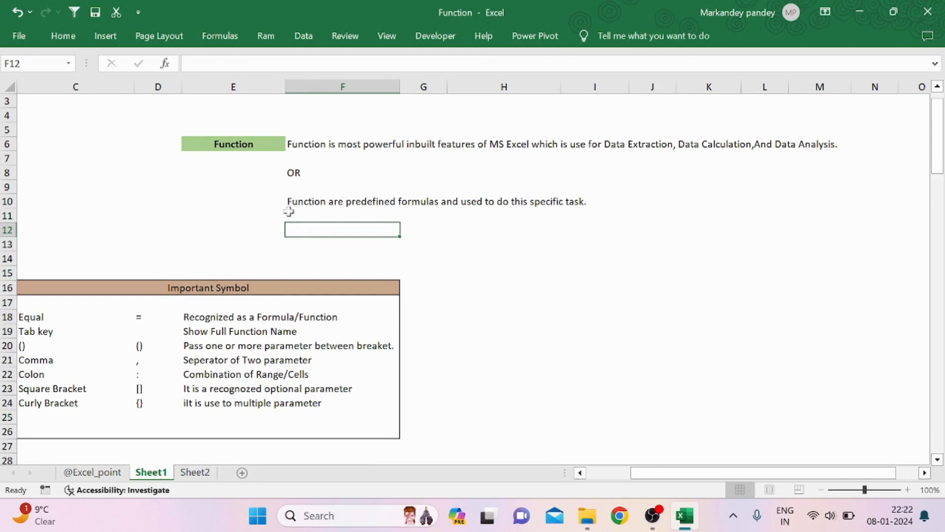
click(288, 213)
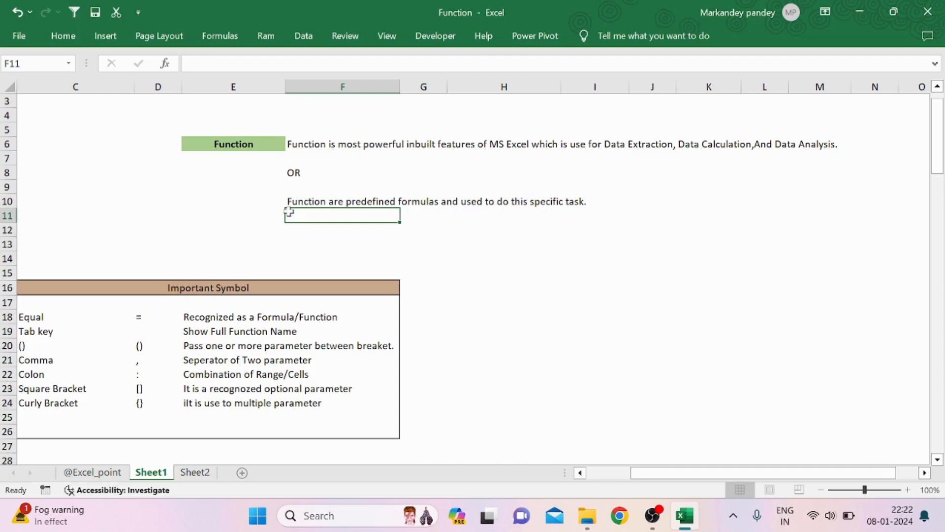
scroll(289, 212, left, 1)
scroll(288, 212, down, 2)
scroll(289, 212, up, 1)
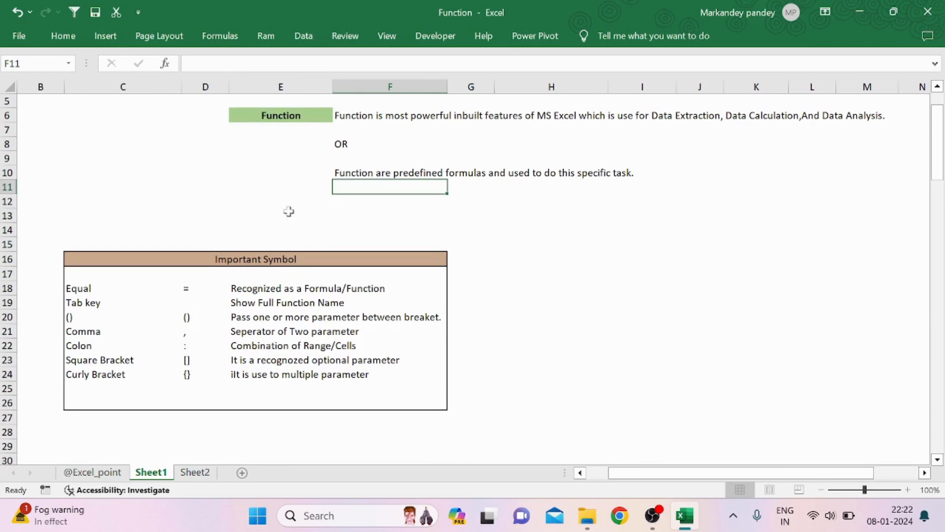
click(511, 278)
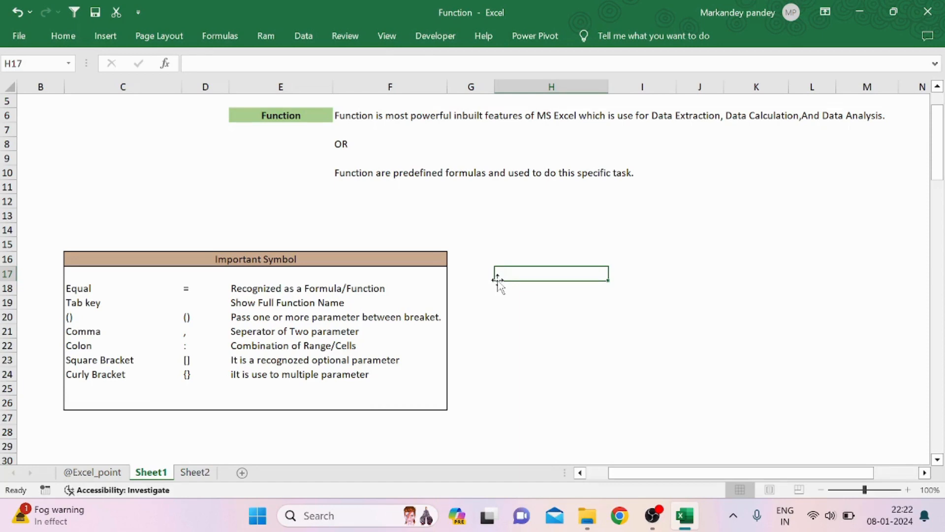
click(504, 291)
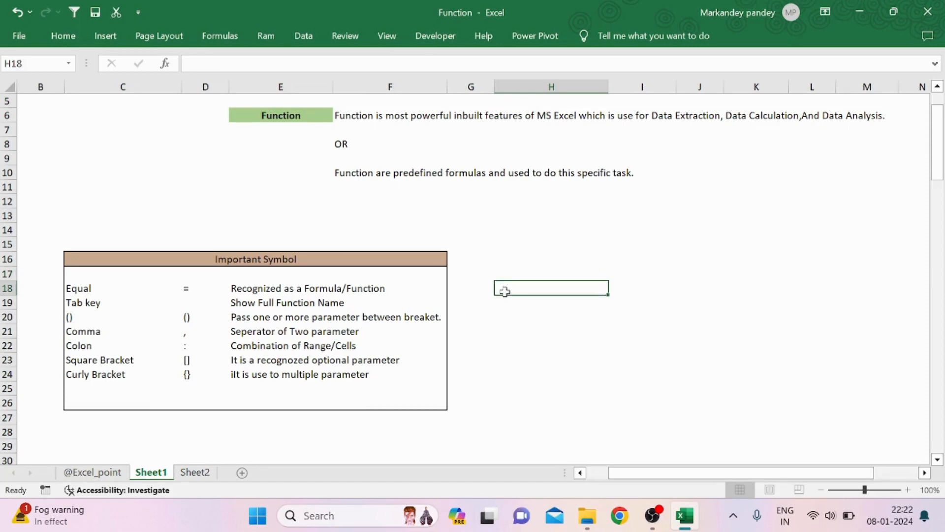
click(502, 313)
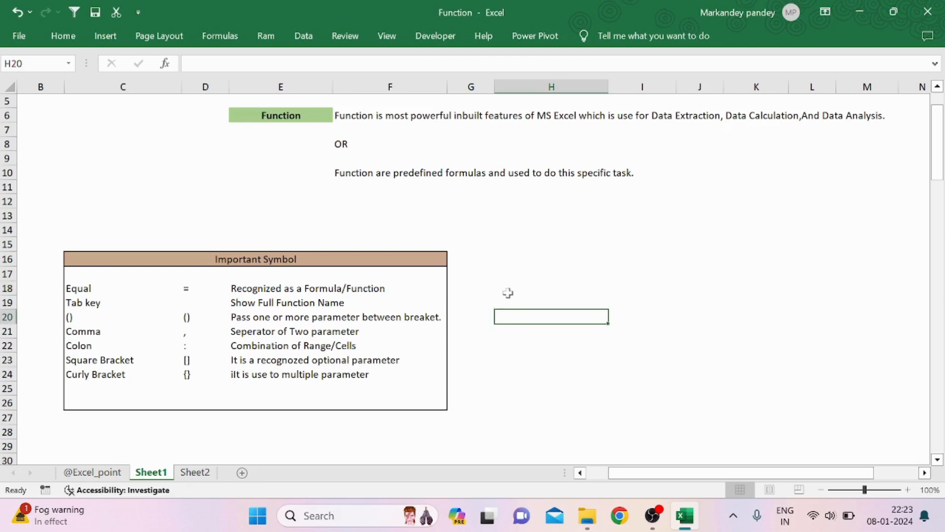
click(507, 292)
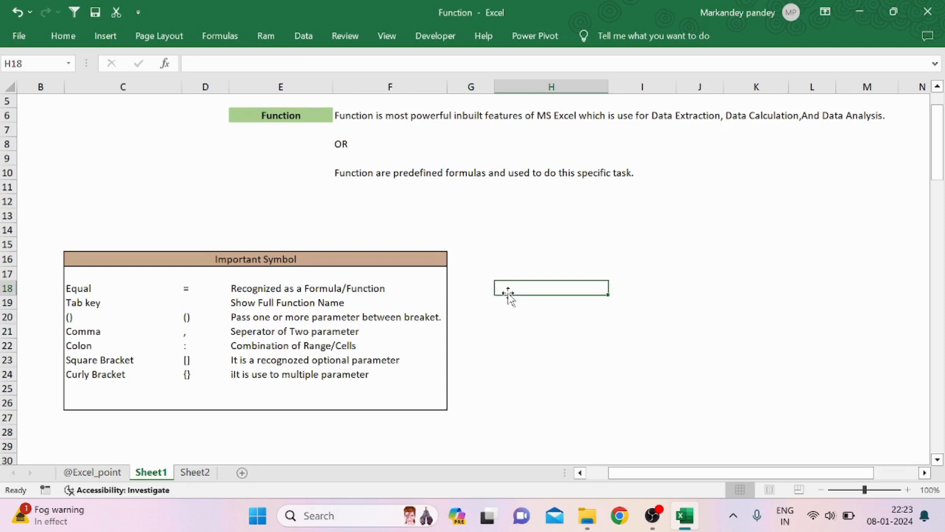
Step: Enter 10 in H16 and 20 in H17, and extend the series down to H22
click(579, 256)
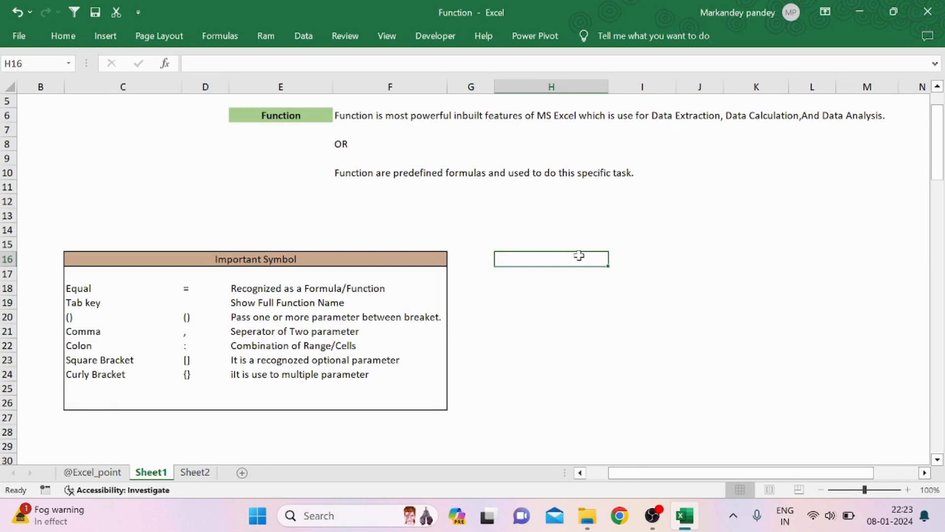
text(10)
key(Return)
text(2)
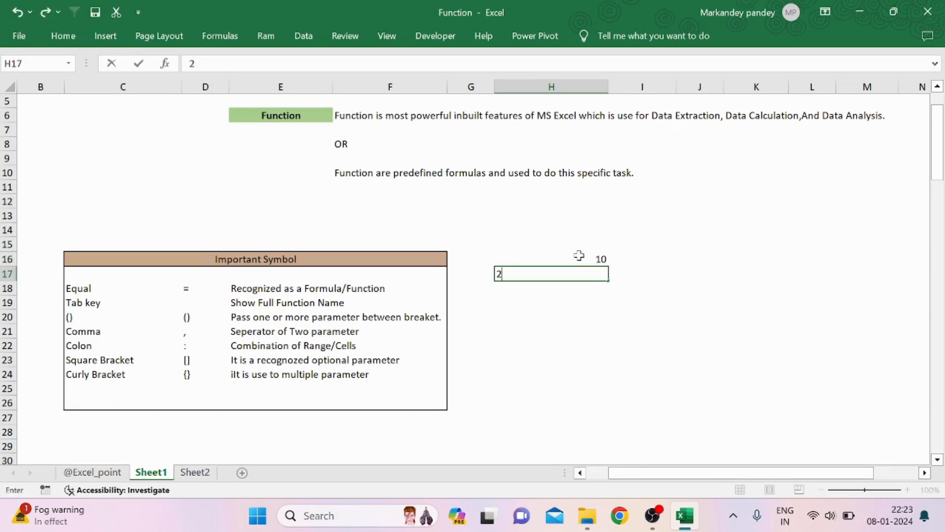
text(0)
key(Return)
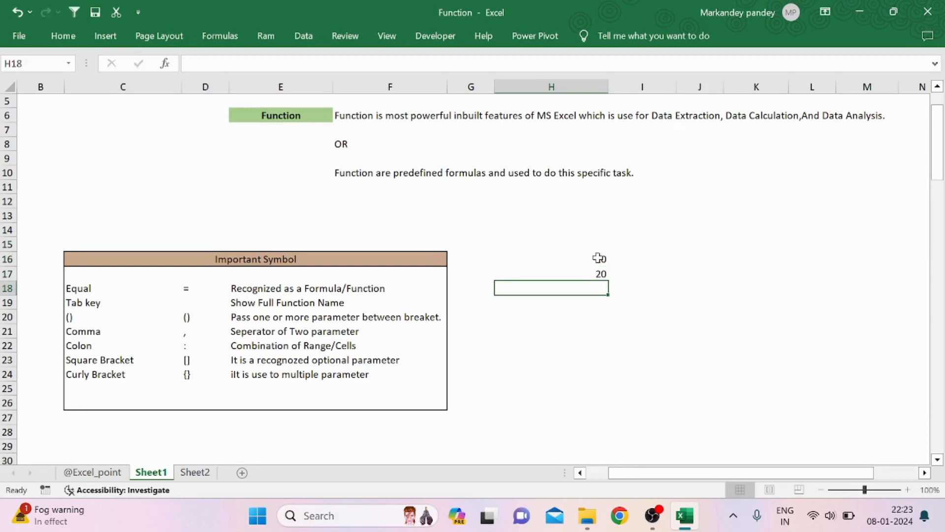
drag(599, 257, 612, 350)
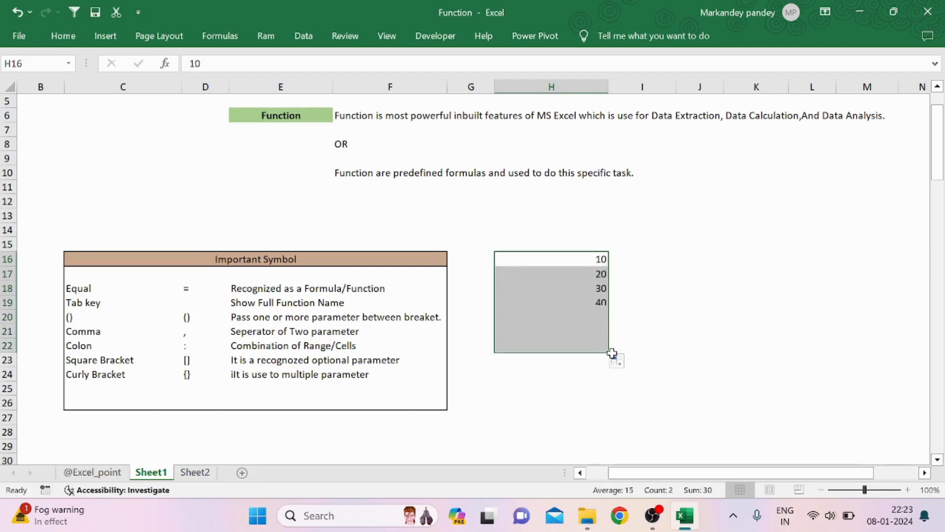
click(673, 315)
Step: Add an outside border to the empty cell H23 below the number series
click(594, 359)
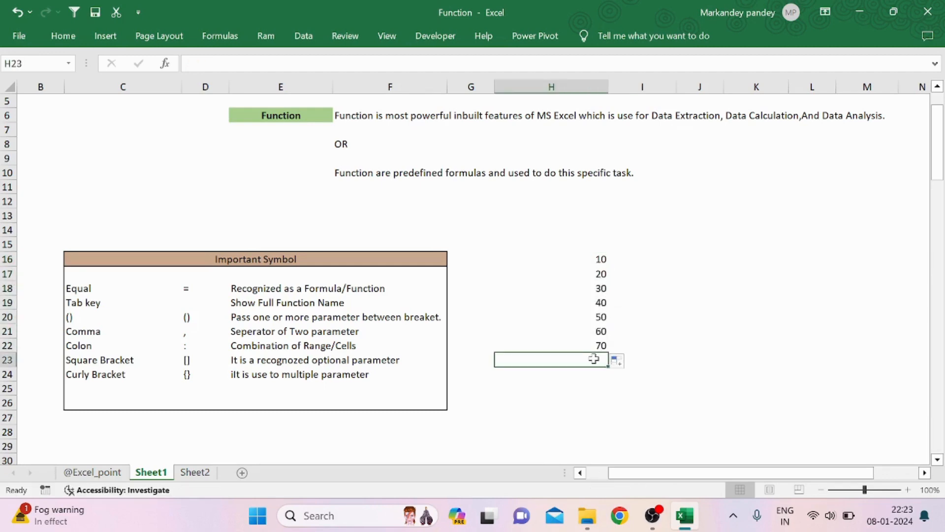
click(679, 328)
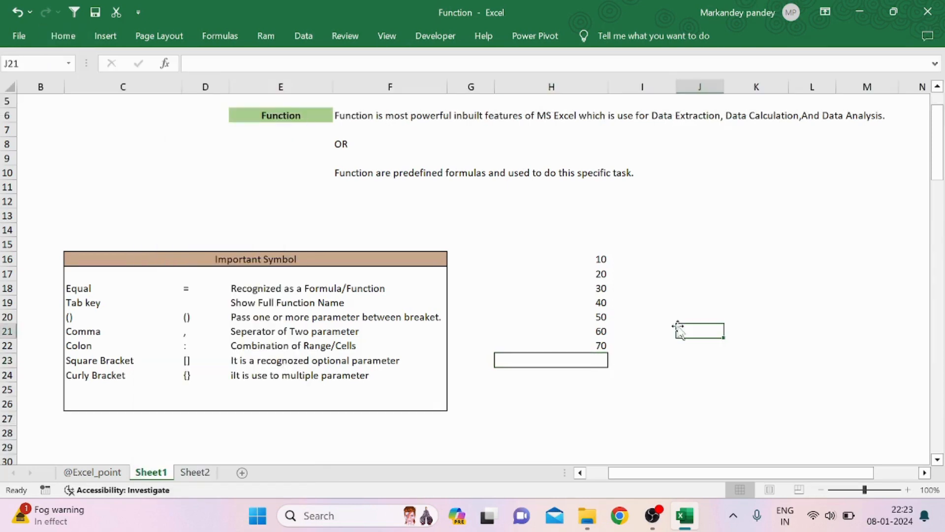
click(584, 359)
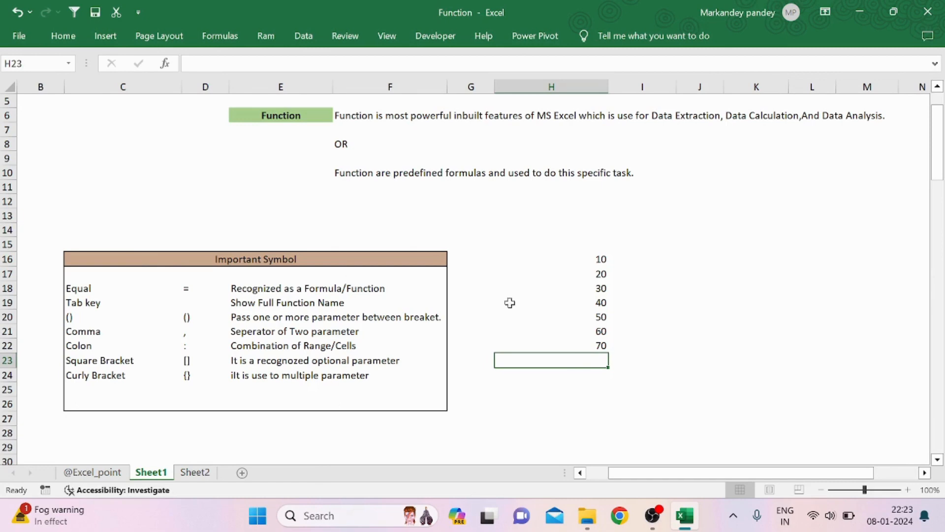
Step: Center-align the numbers in H16:H22 and the empty cell H23 horizontally
click(594, 259)
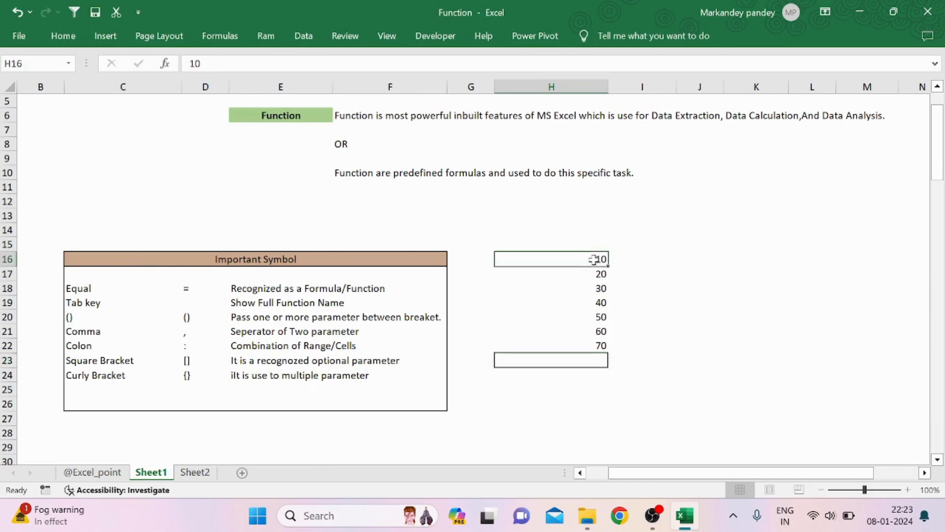
drag(594, 259, 591, 344)
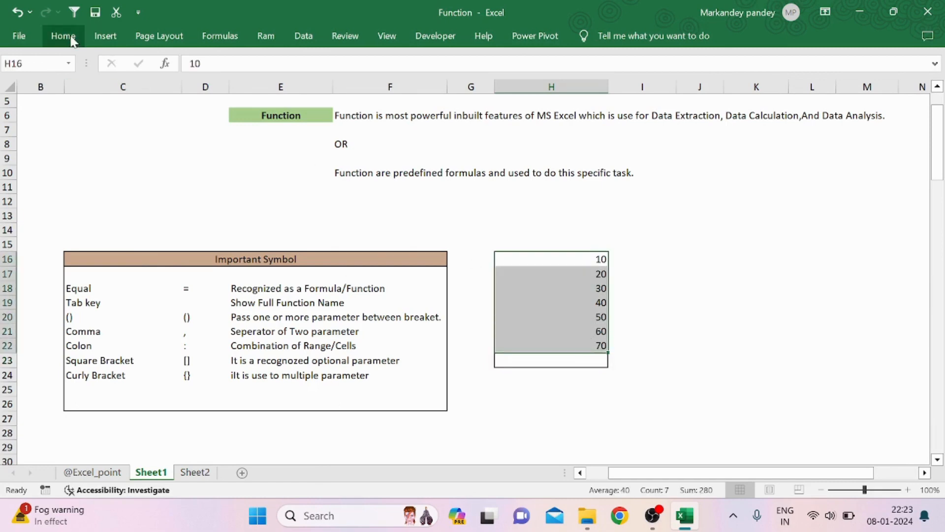
click(71, 39)
click(260, 86)
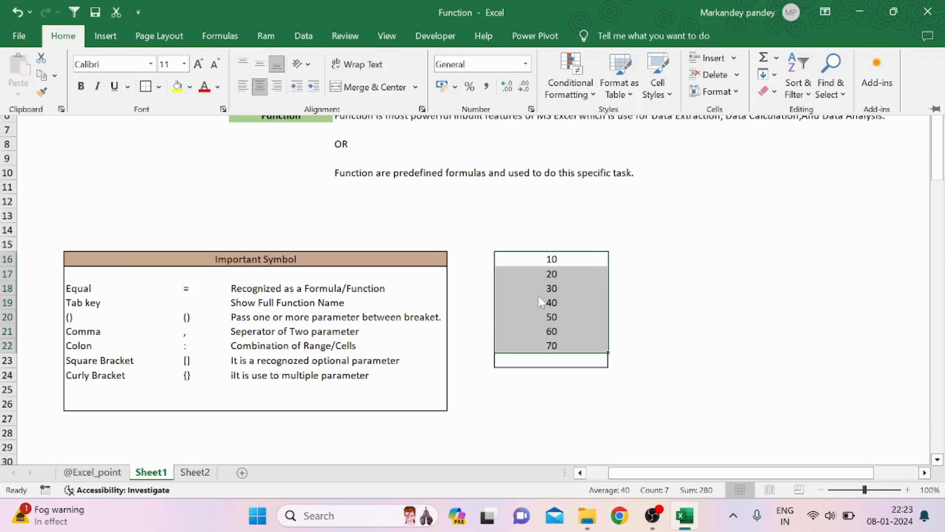
click(543, 358)
click(542, 358)
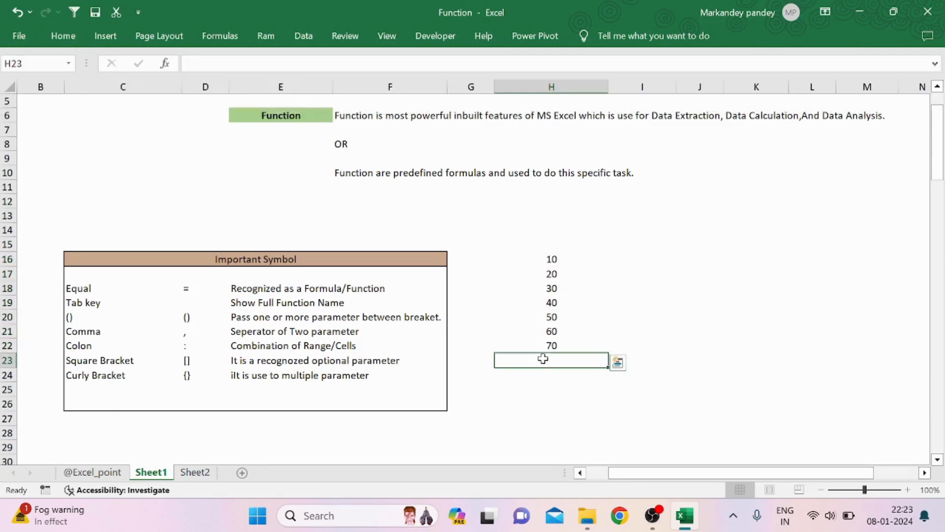
click(63, 36)
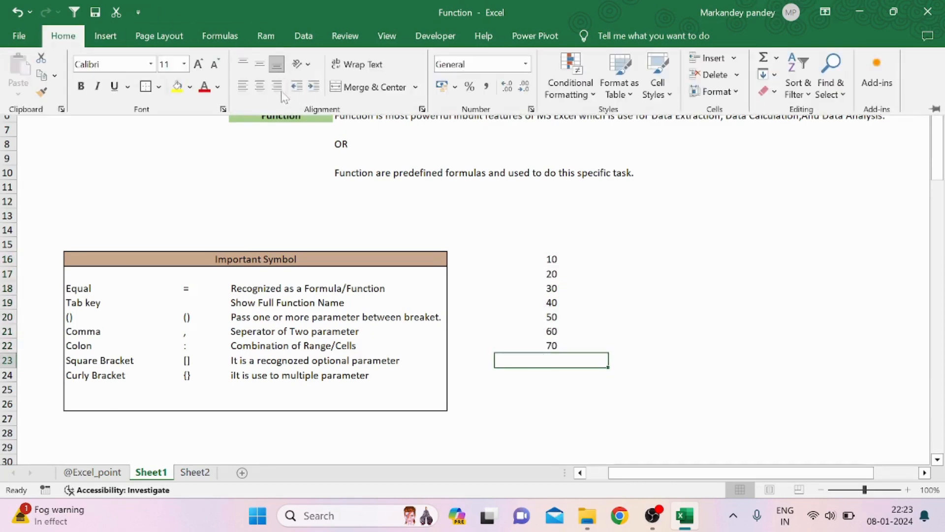
click(648, 272)
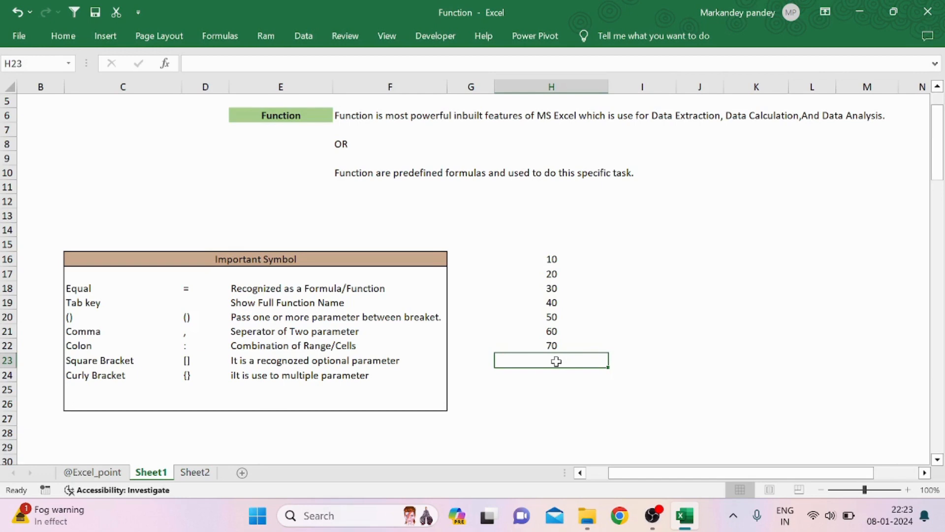
text(=)
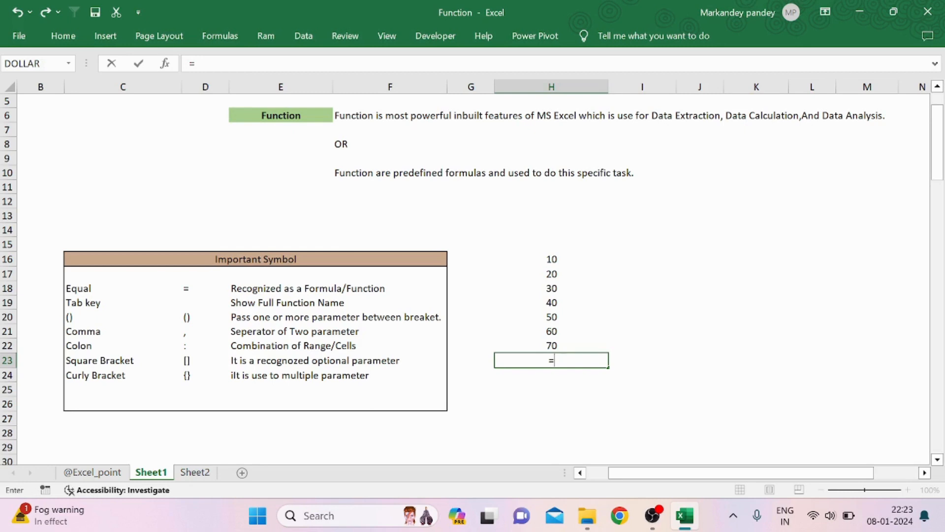
key(BackSpace)
click(475, 340)
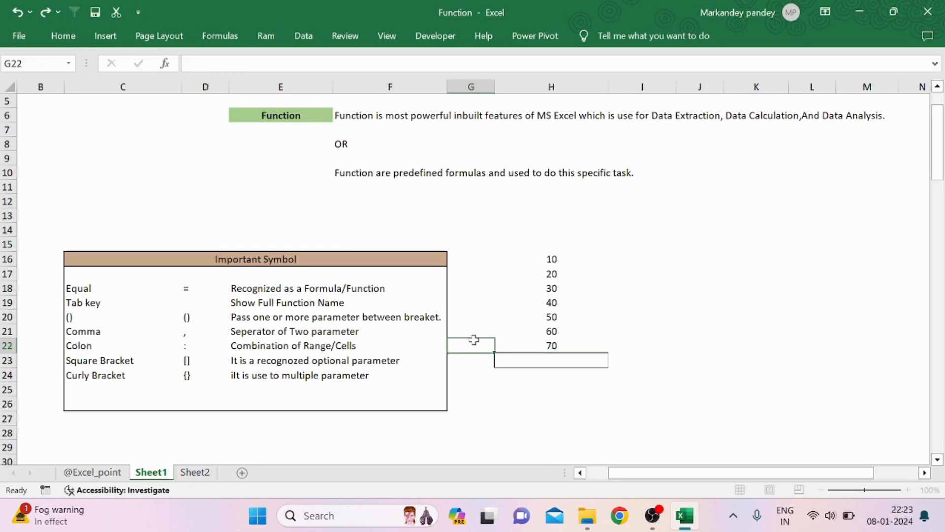
click(542, 360)
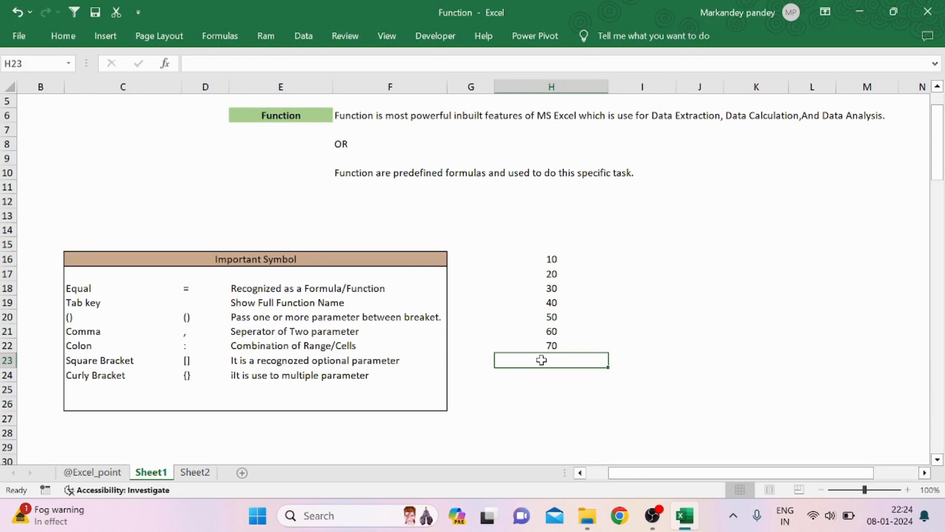
Step: Apply an outside border around the number series in H16:H22
drag(547, 259, 563, 345)
key(alt+h)
key(b)
key(s)
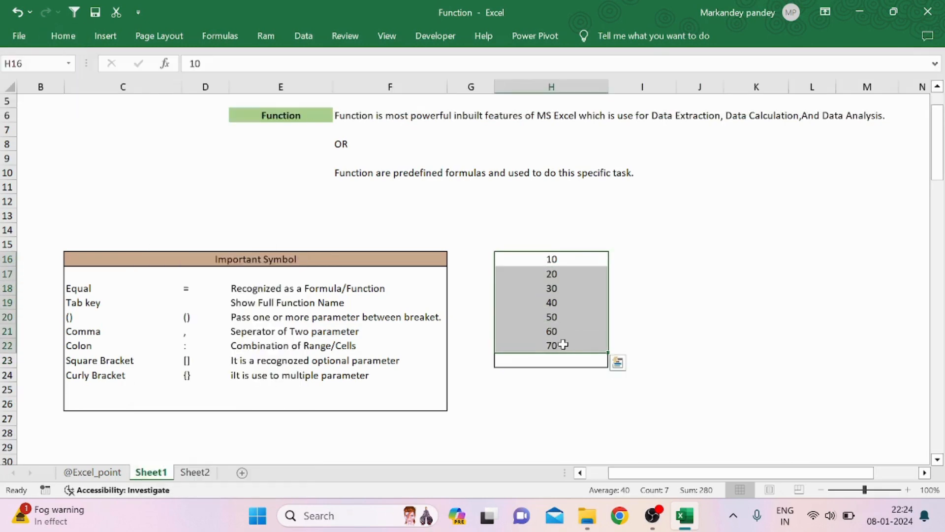
click(673, 345)
click(650, 294)
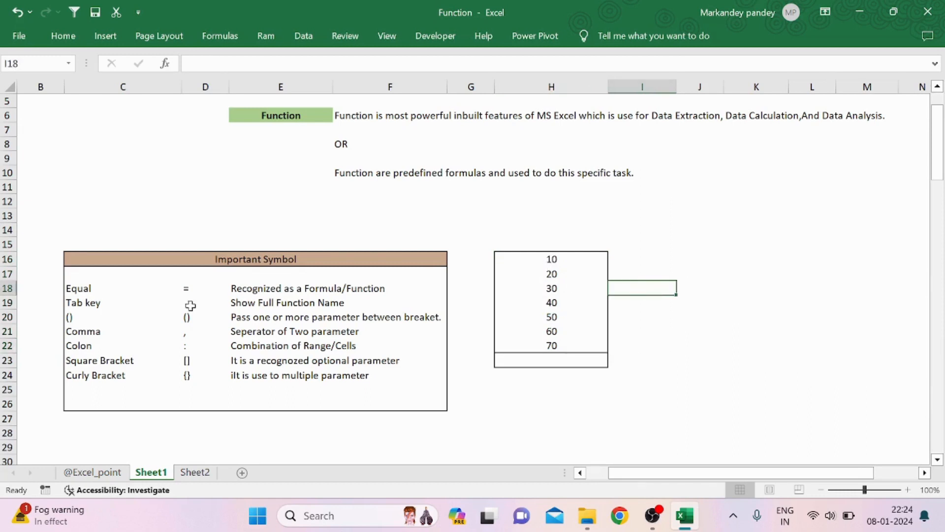
Step: Start a formula in H23 with =SUM( by choosing SUM from the suggested functions
click(542, 359)
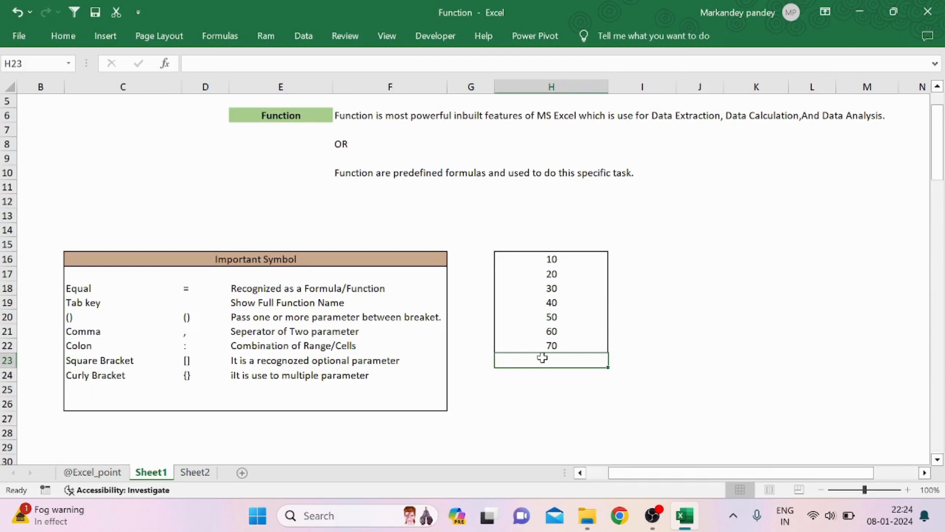
text(=)
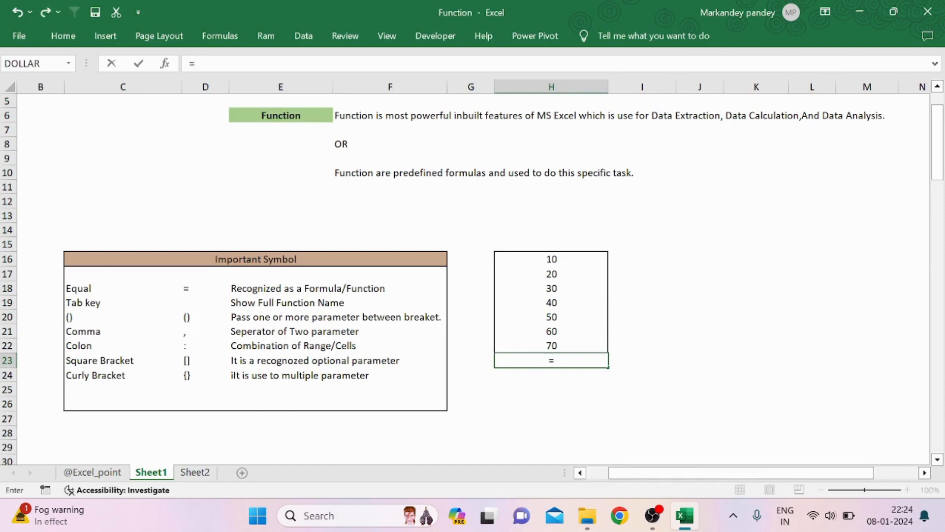
text(S)
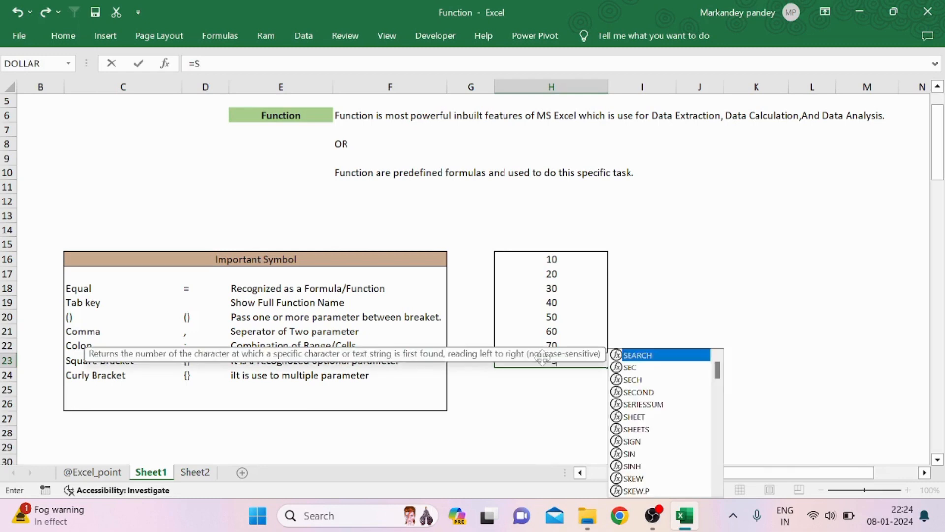
text(UM)
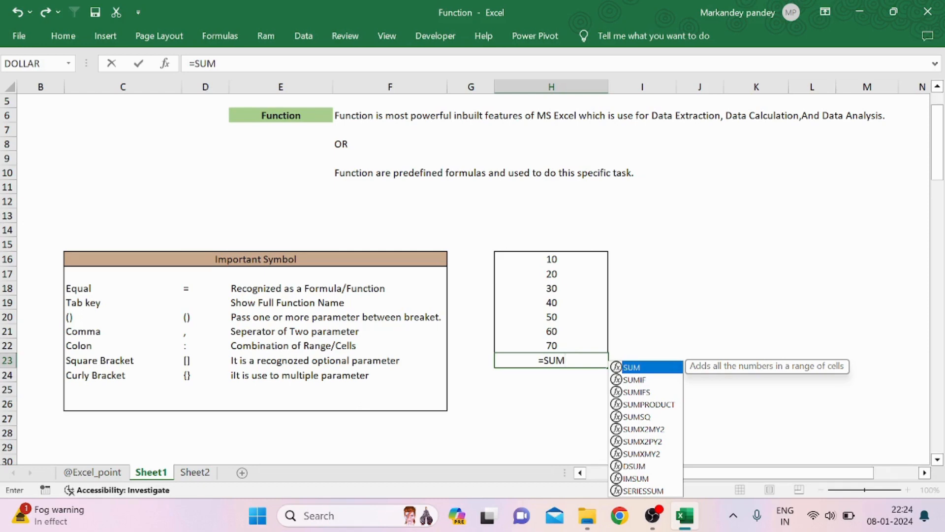
double_click(650, 368)
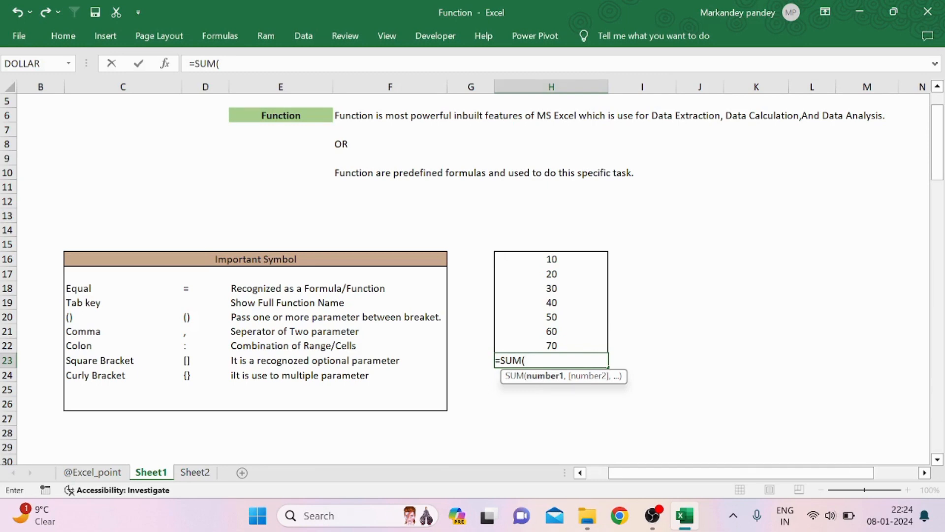
Step: Erase the unfinished SUM formula from H23 and select the parentheses entry in C20
key(BackSpace)
key(BackSpace)
key(BackSpace)
key(BackSpace)
key(BackSpace)
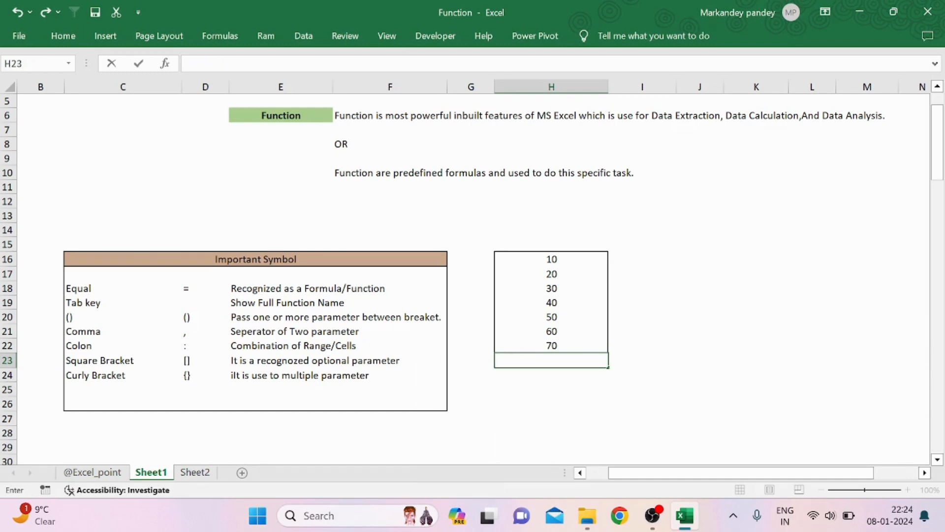
click(604, 378)
click(526, 356)
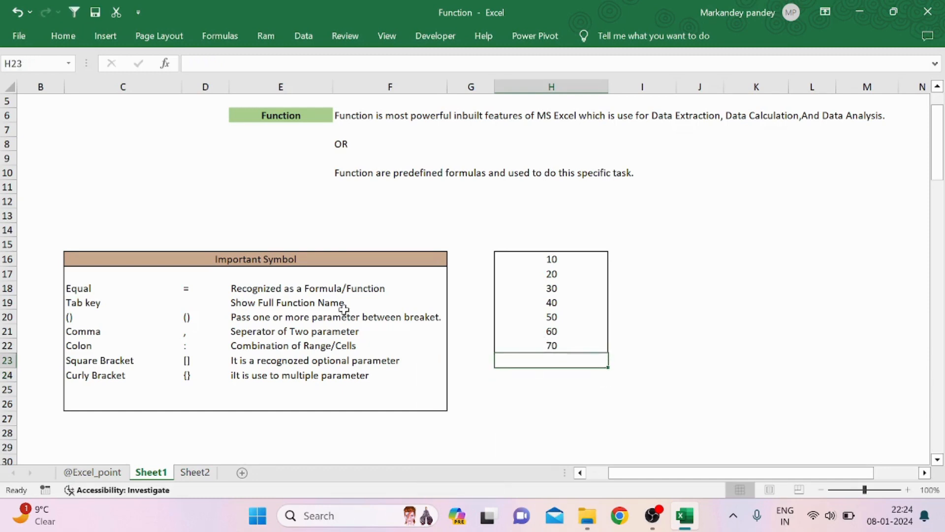
click(73, 317)
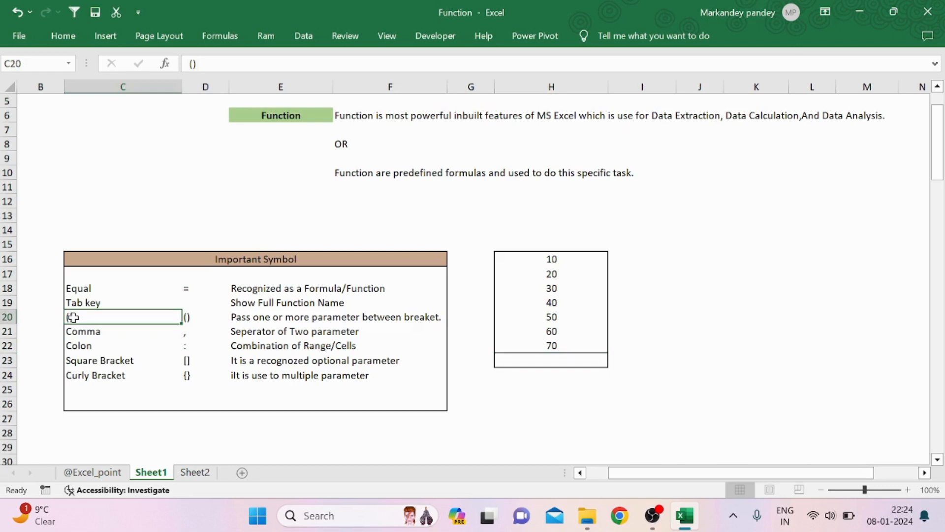
Step: Start a formula in H23 with =SUM( by accepting SUM from the suggested functions
click(256, 315)
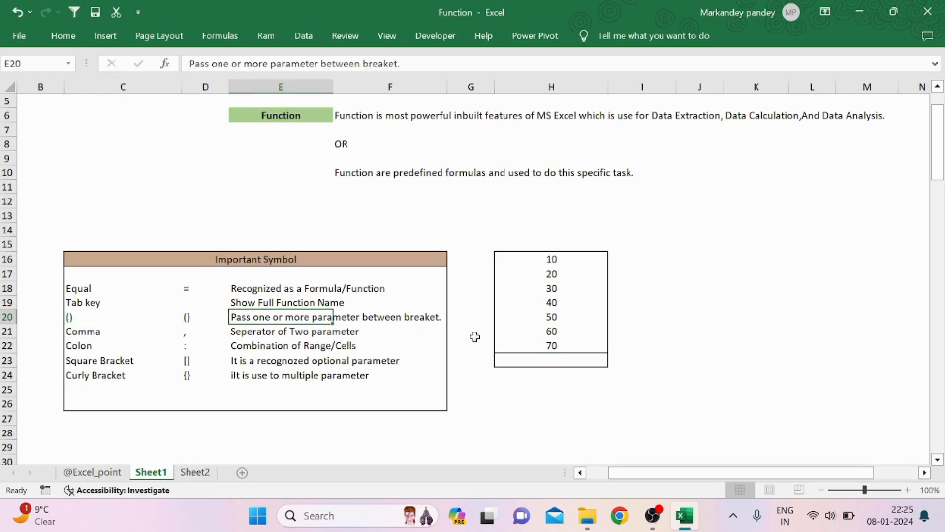
click(530, 356)
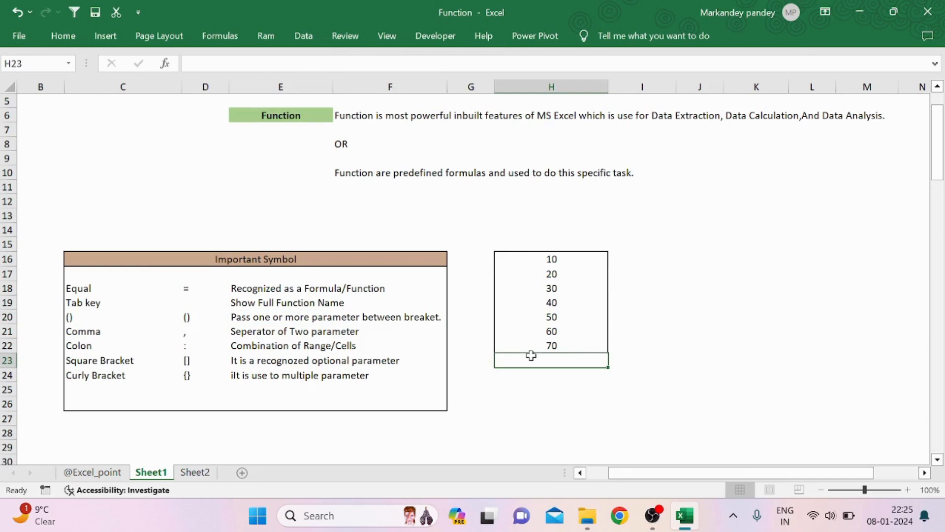
text(=SUM)
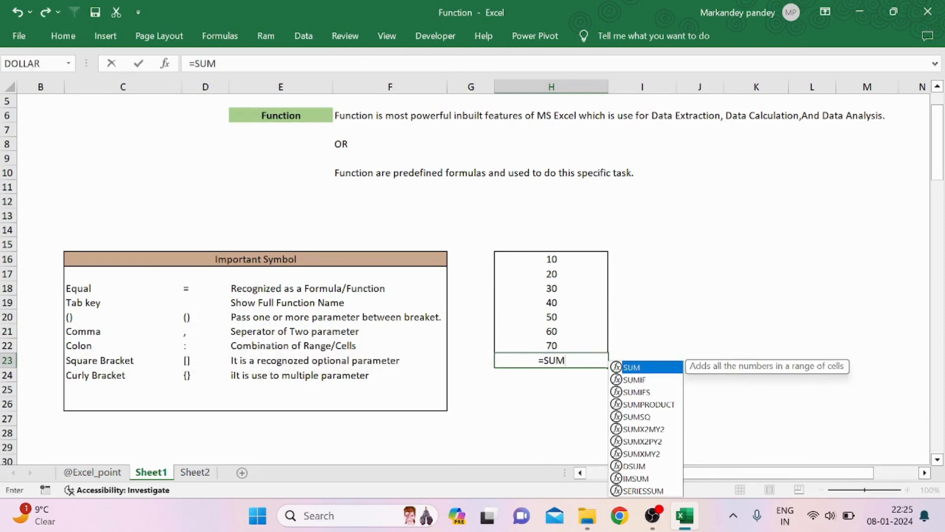
key(BackSpace)
key(BackSpace)
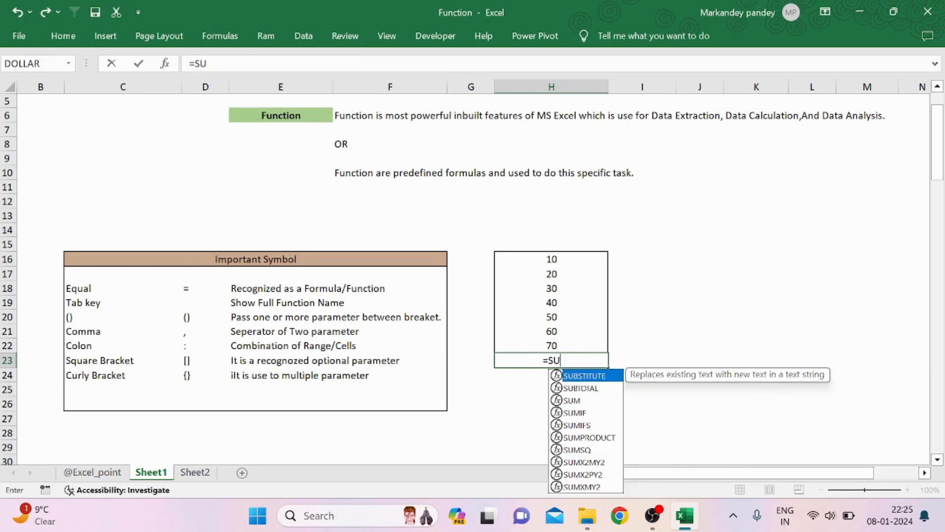
key(BackSpace)
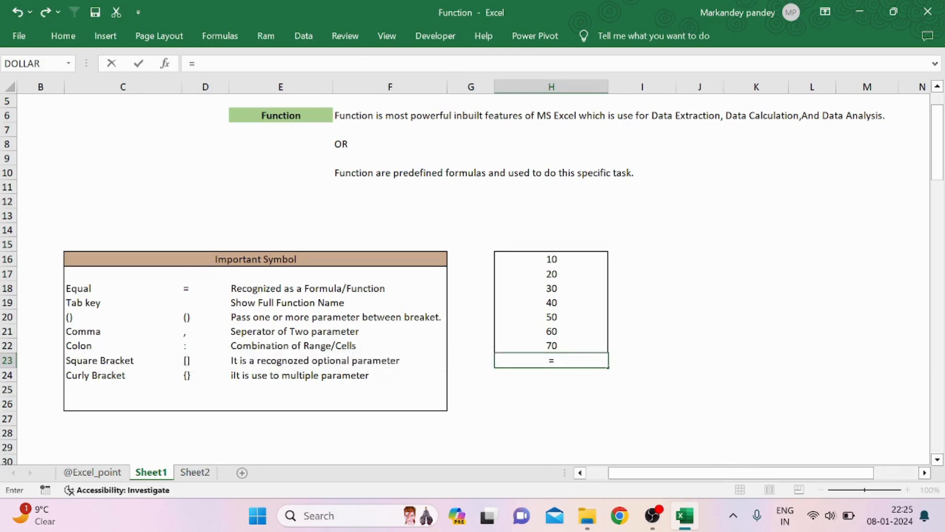
text(sum)
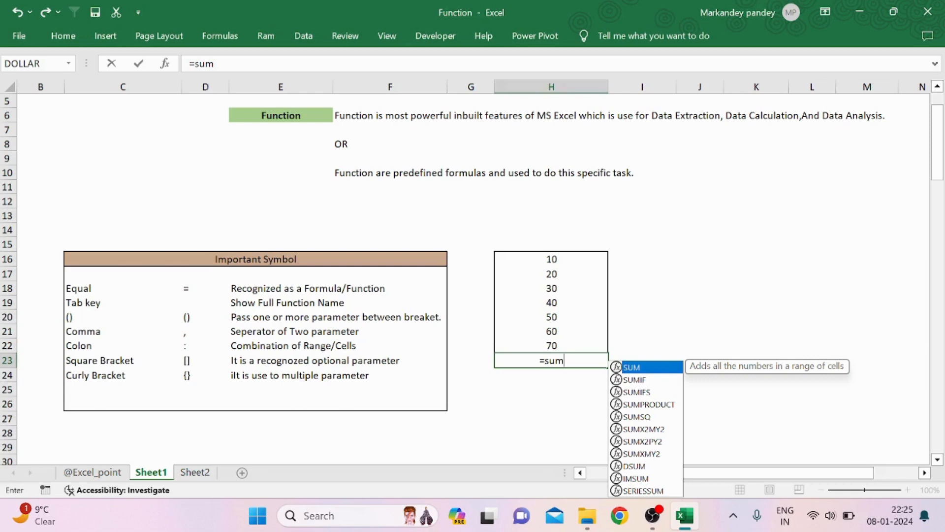
key(Tab)
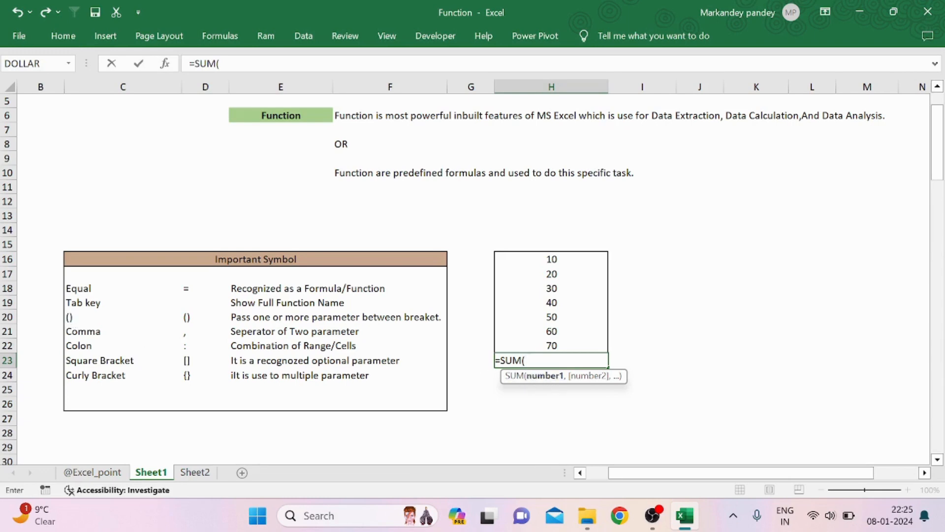
Step: Close the empty parentheses of the SUM formula in H23, and remove the closing parenthesis again
text())
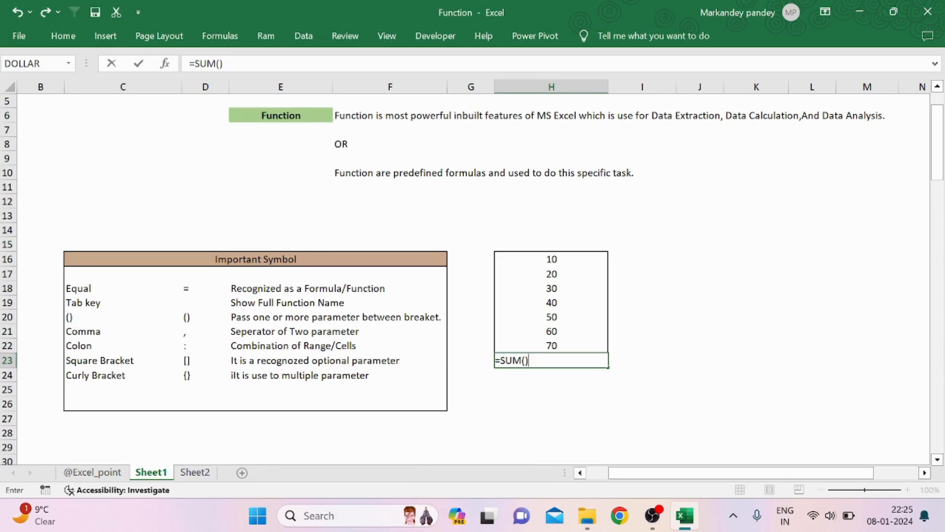
click(525, 360)
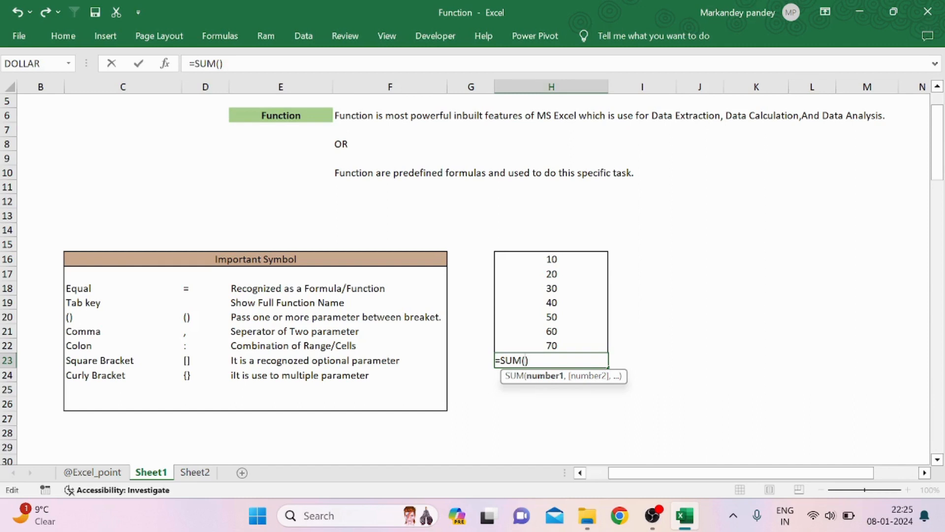
key(Delete)
Step: Complete the SUM formula in H23 with H16, H17, H18, H19, H20, H21 and H22 as separate comma-delimited arguments
click(551, 260)
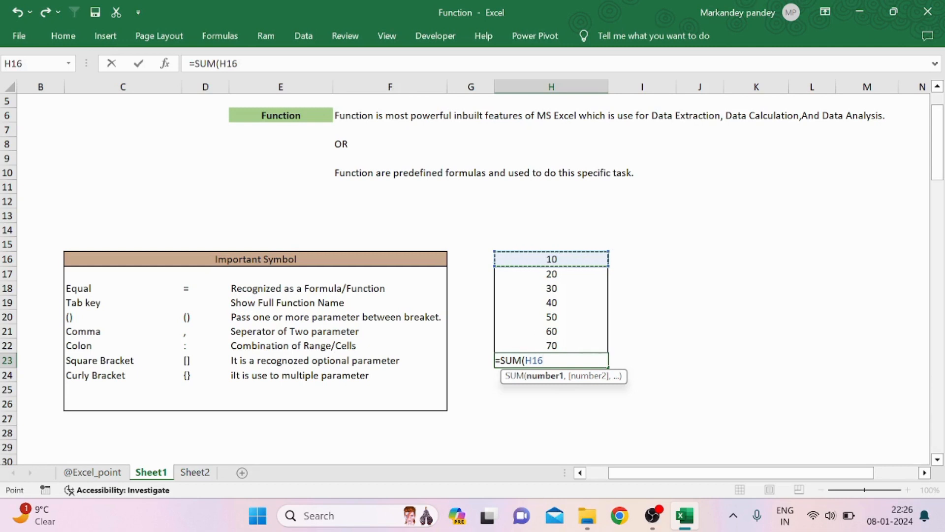
text(,)
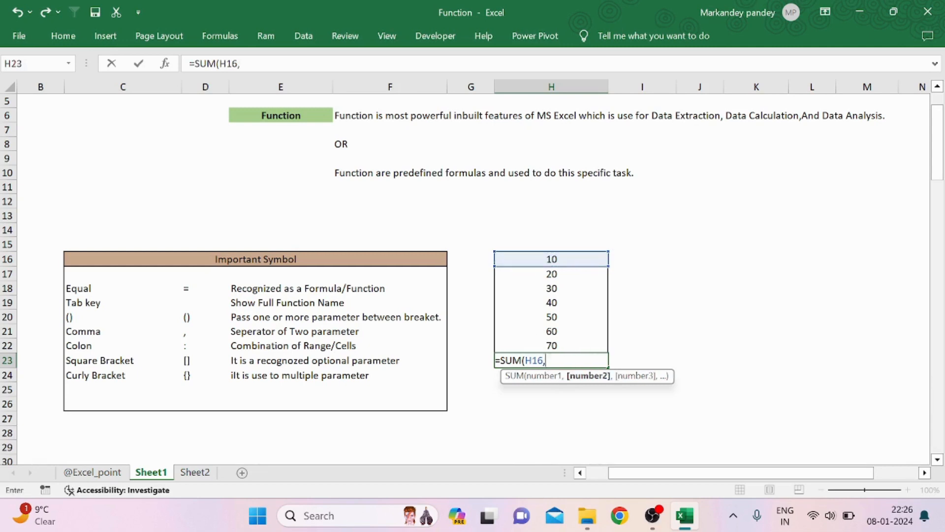
click(551, 274)
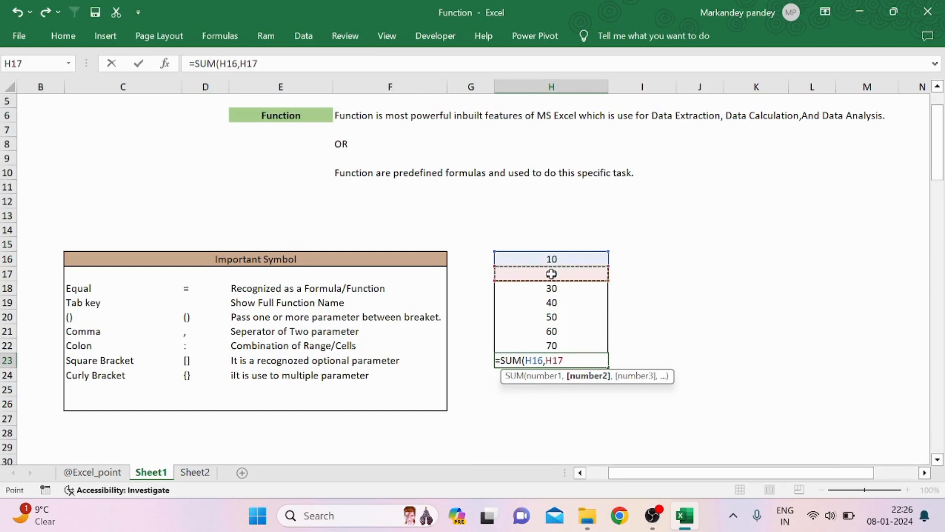
text(,)
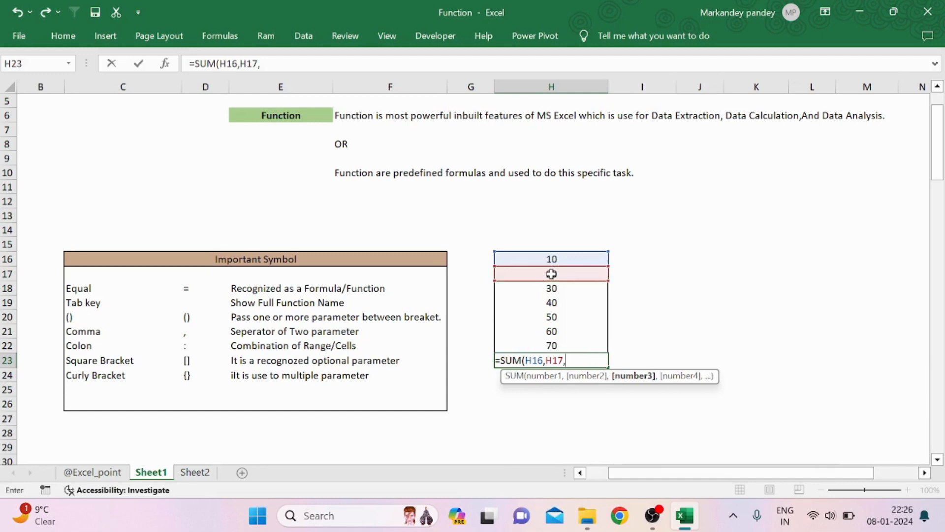
click(551, 288)
text(,)
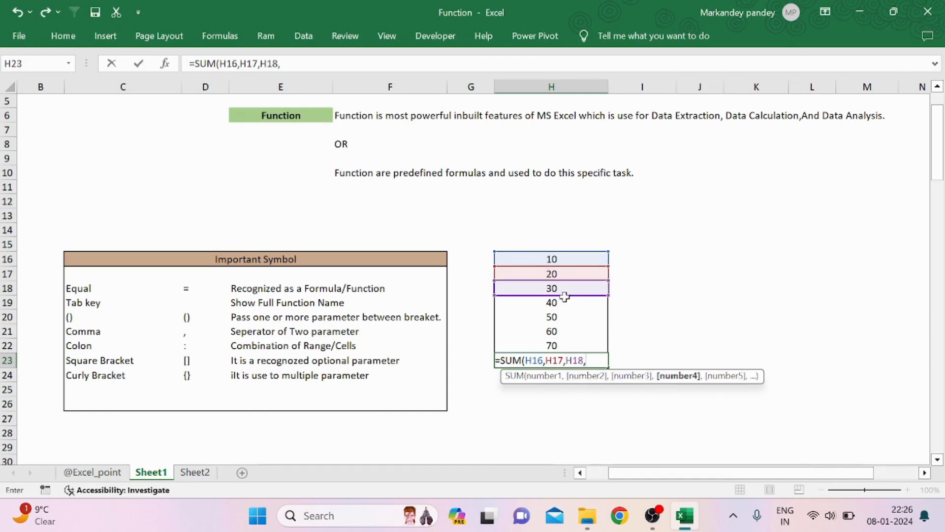
click(553, 303)
text(,)
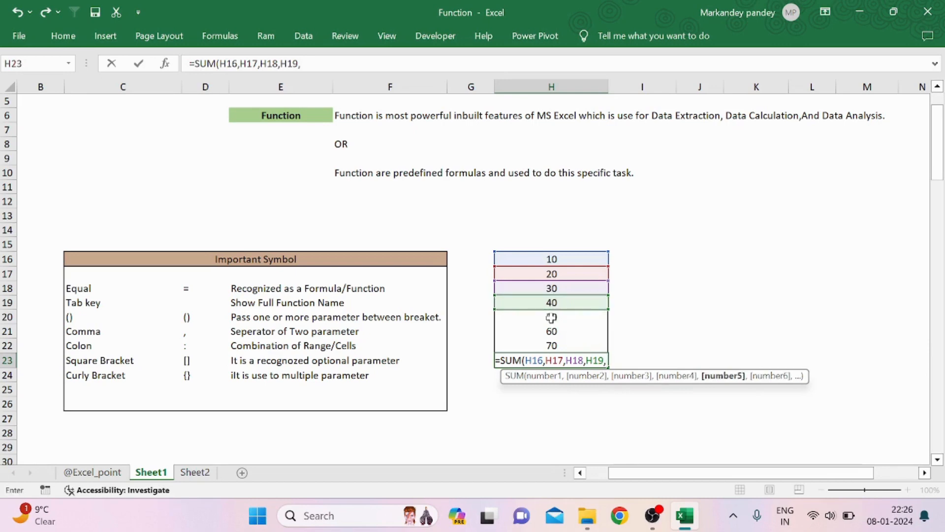
click(552, 318)
text(,)
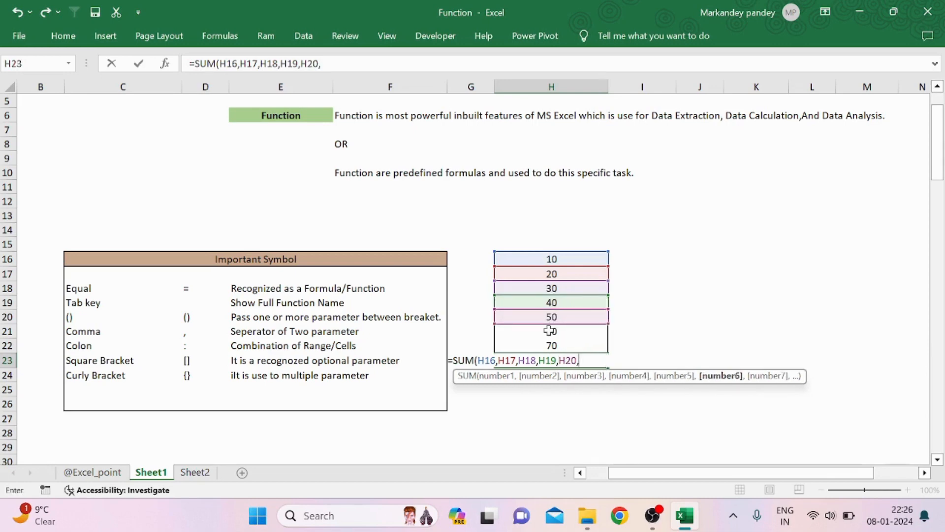
click(551, 331)
text(,)
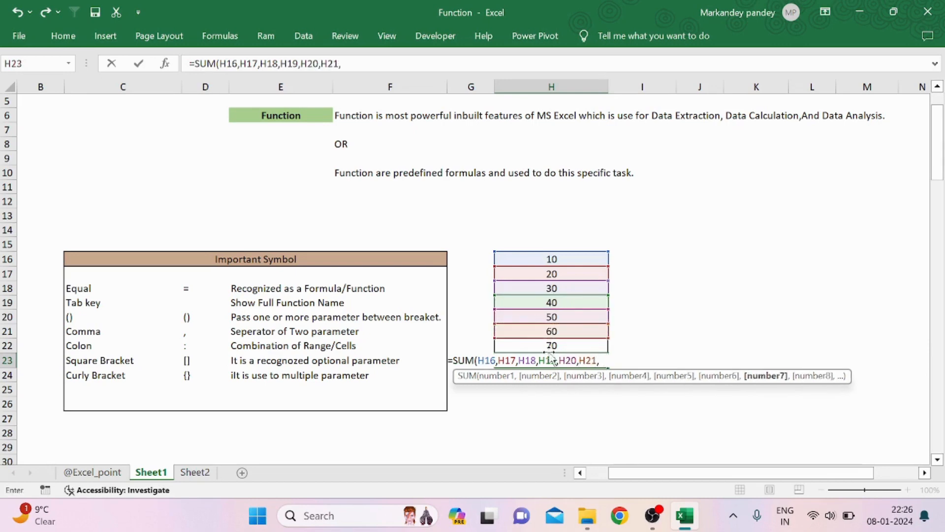
click(550, 343)
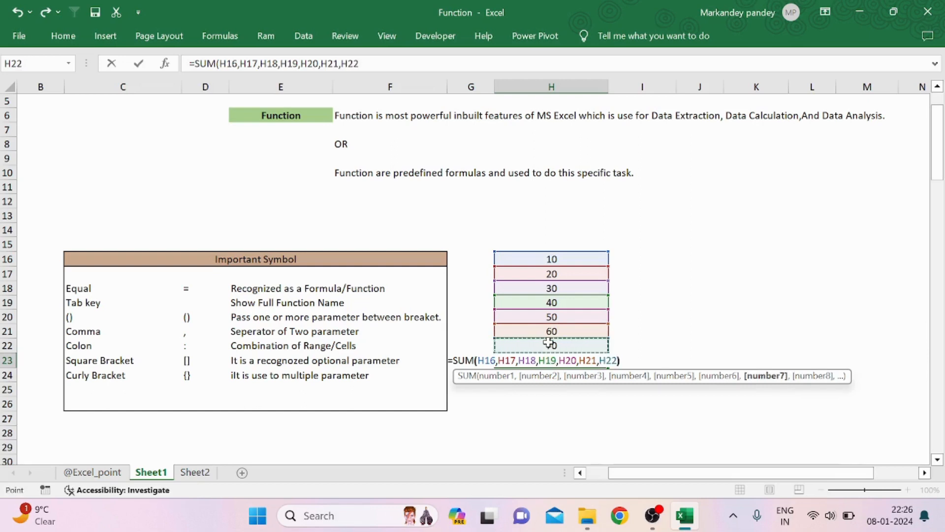
text())
key(Return)
click(560, 362)
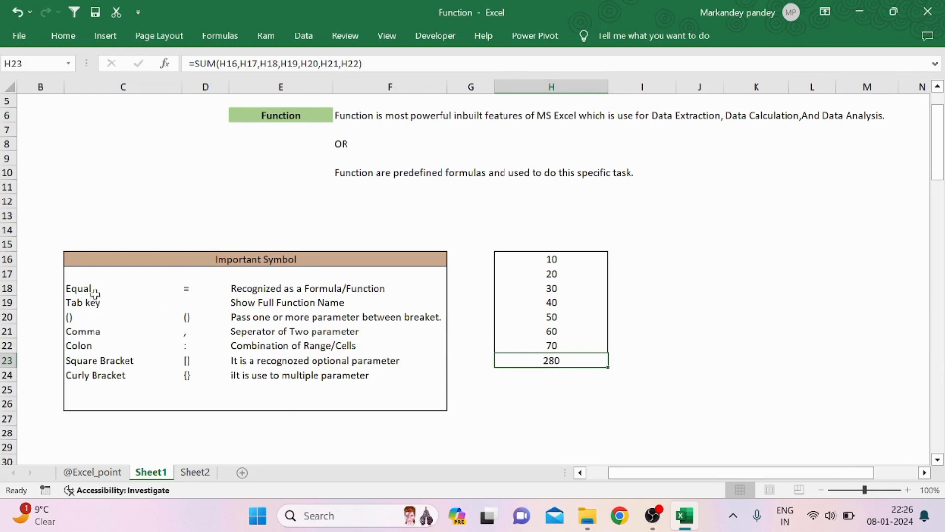
Step: Review the symbol entries from Equal to Colon, the Colon description, and the numbers in column H
drag(95, 291, 92, 335)
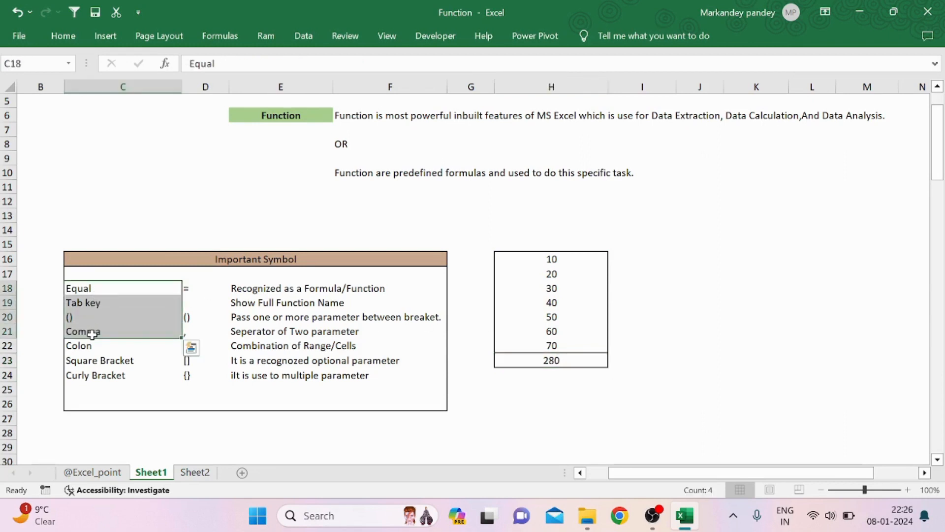
click(102, 345)
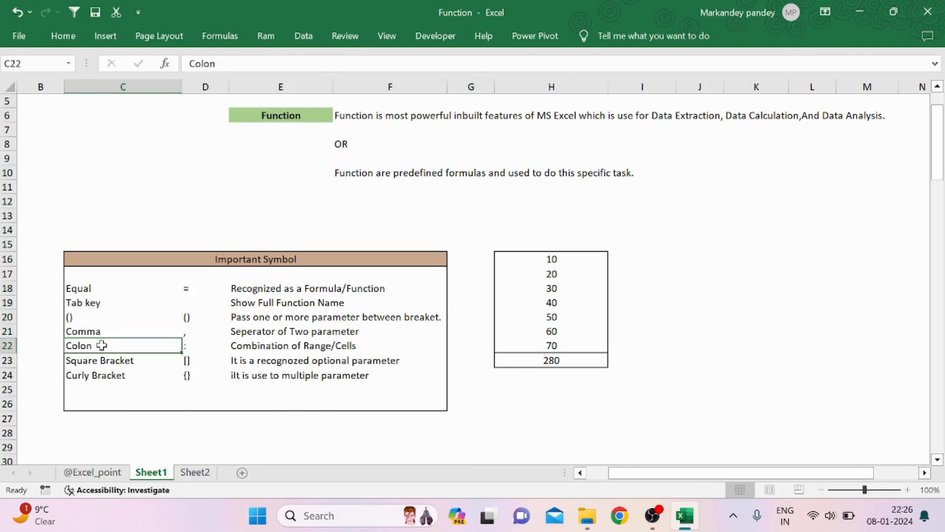
click(256, 347)
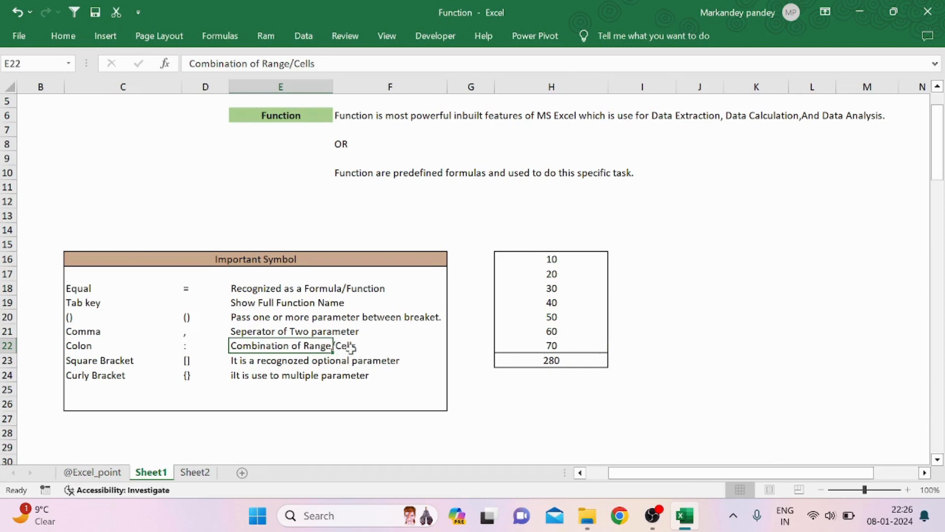
click(551, 261)
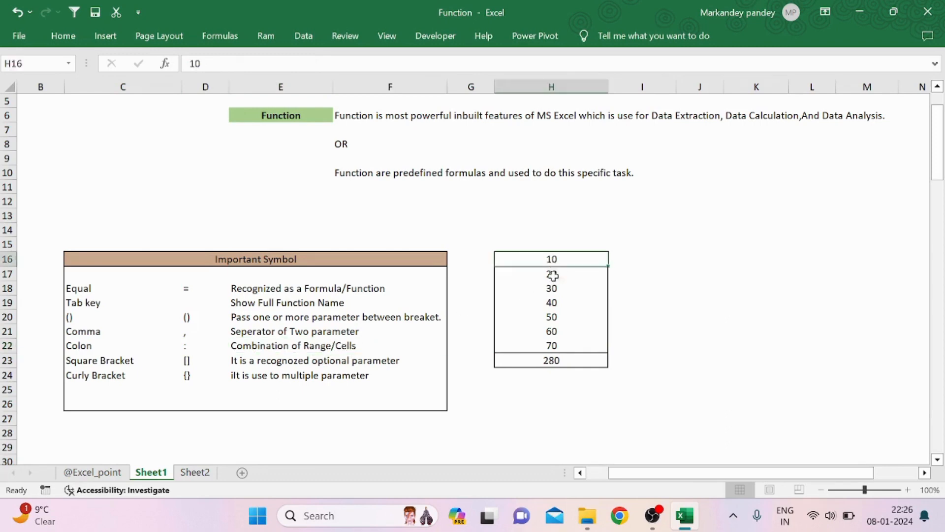
drag(552, 276, 550, 329)
Step: Replace the formula in H23 with =SUM(H16:H22), using a colon range instead of separate cells
click(549, 359)
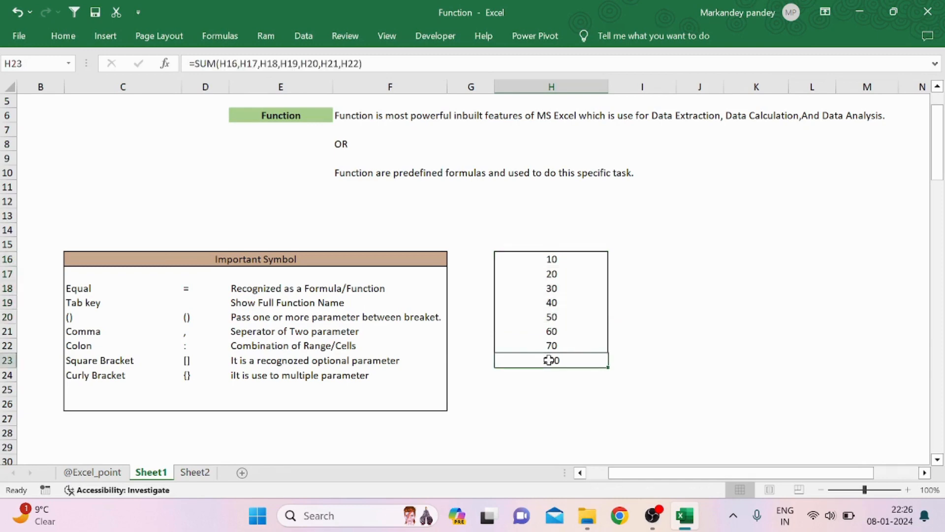
text(=sum)
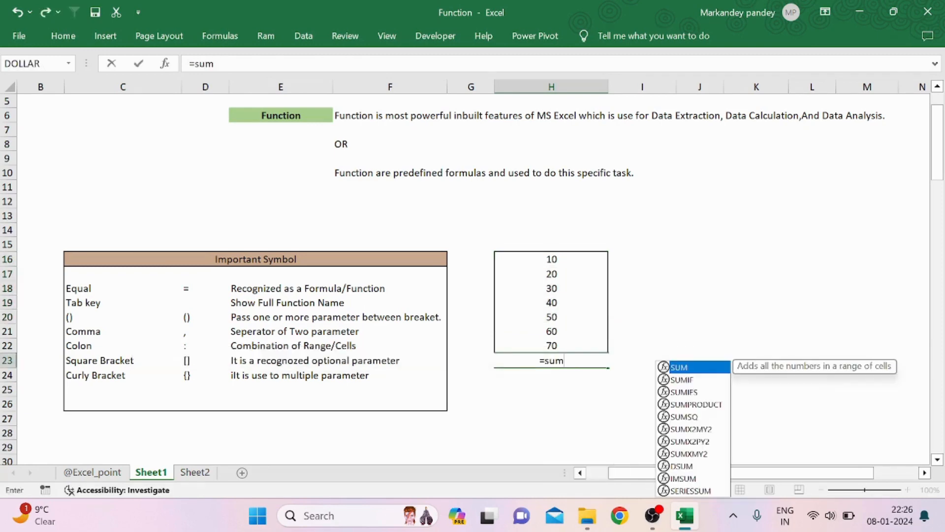
key(Tab)
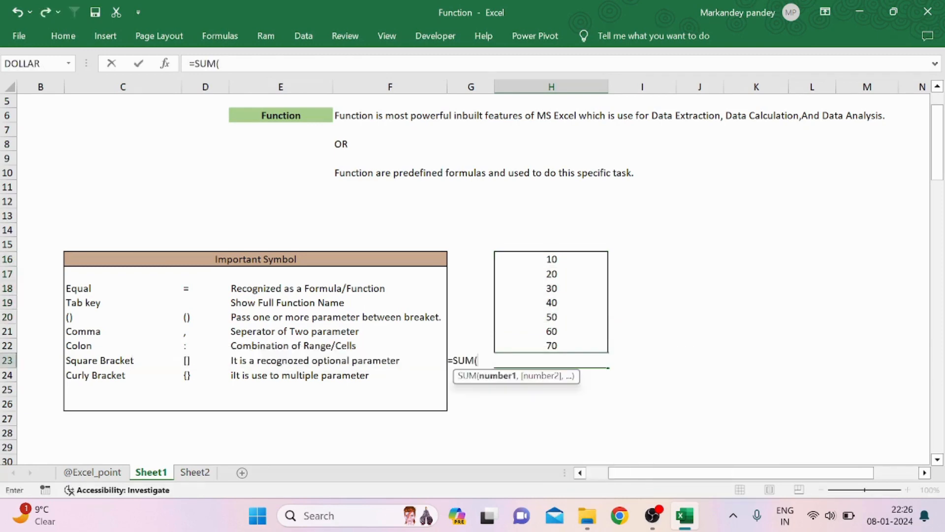
click(563, 259)
drag(563, 259, 562, 341)
text())
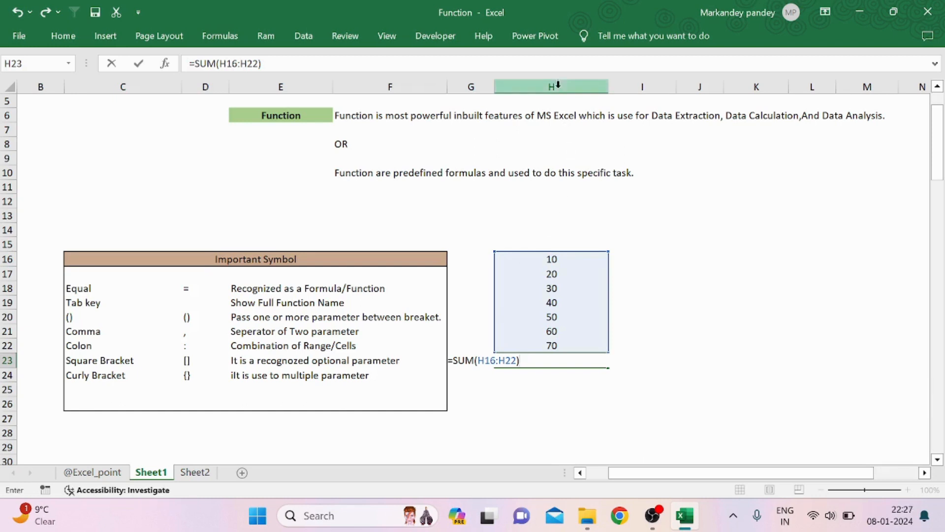
key(Return)
Step: Show the H23 formula =SUM(H16:H22) as text by inserting a space before its equals sign
click(552, 262)
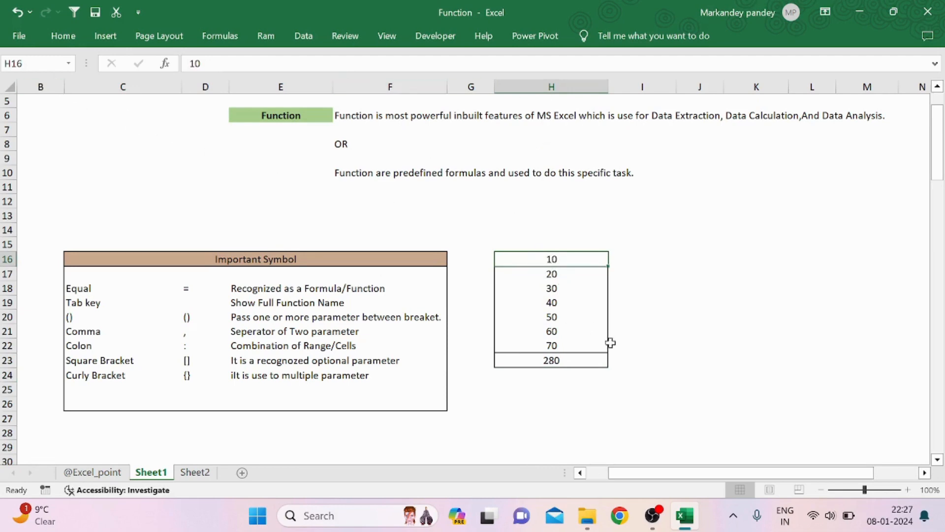
click(554, 348)
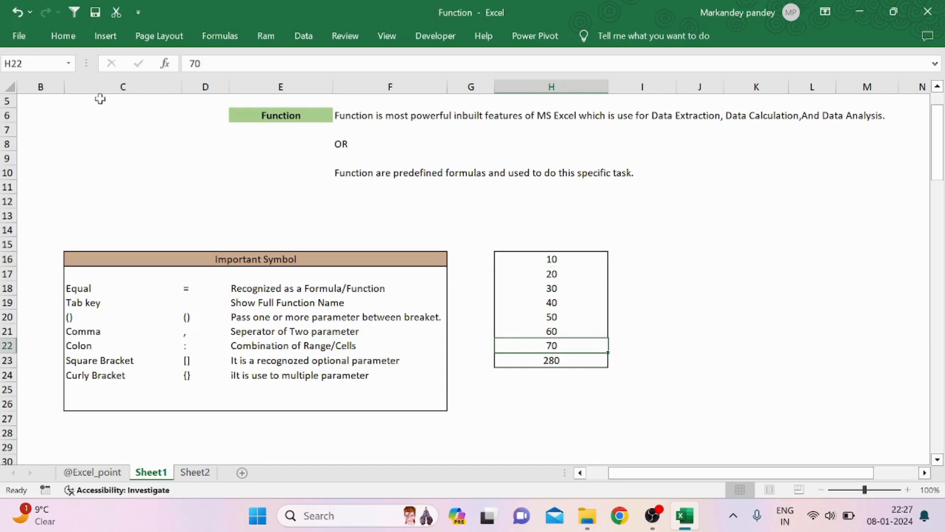
double_click(553, 360)
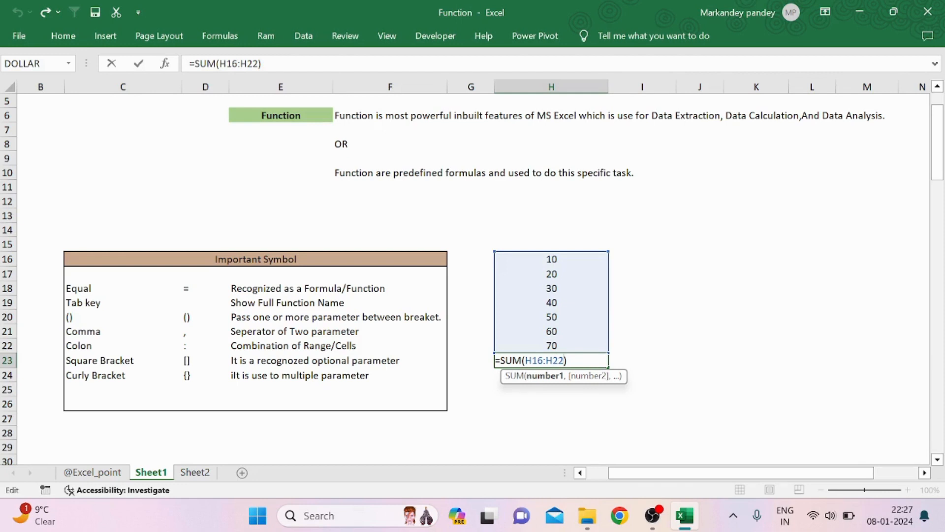
click(495, 360)
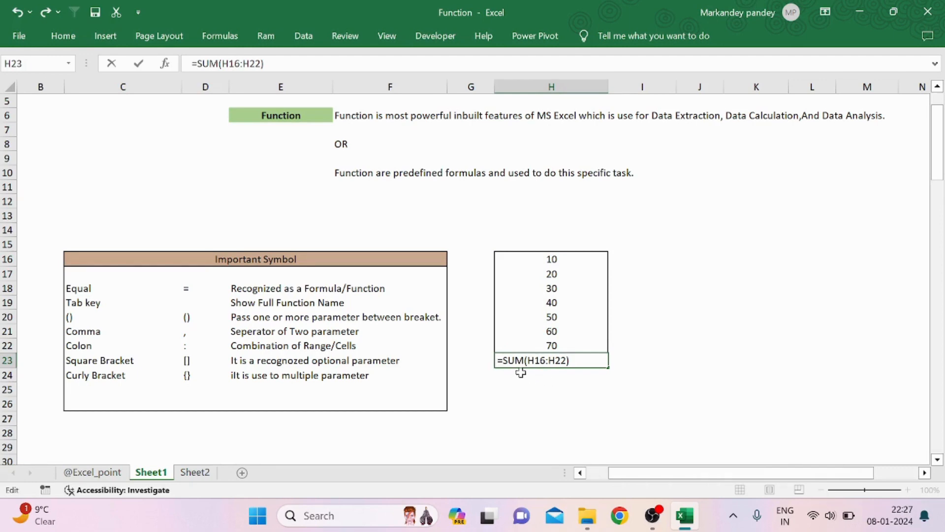
key(Return)
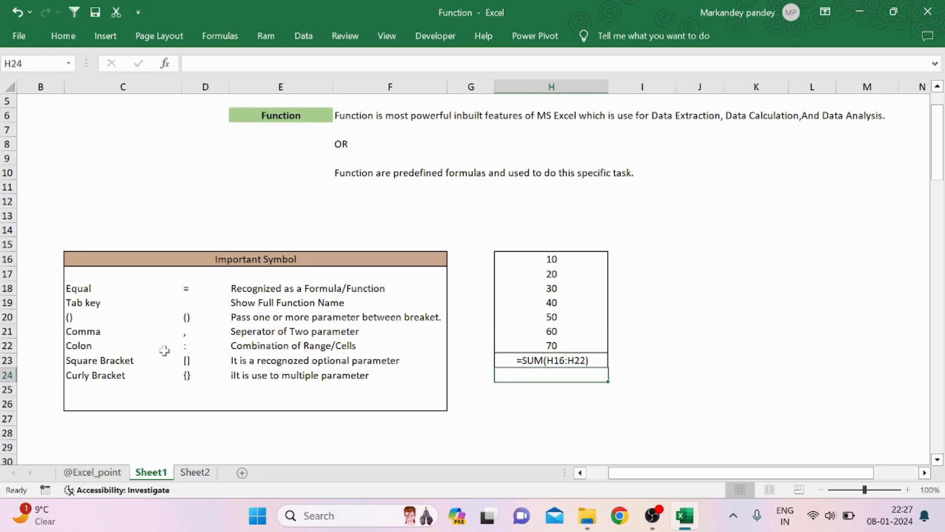
Step: Enter the formula =SUM(H16:H22) in cell G24, writing the range with a colon between its first and last cells
click(448, 379)
text(=sum)
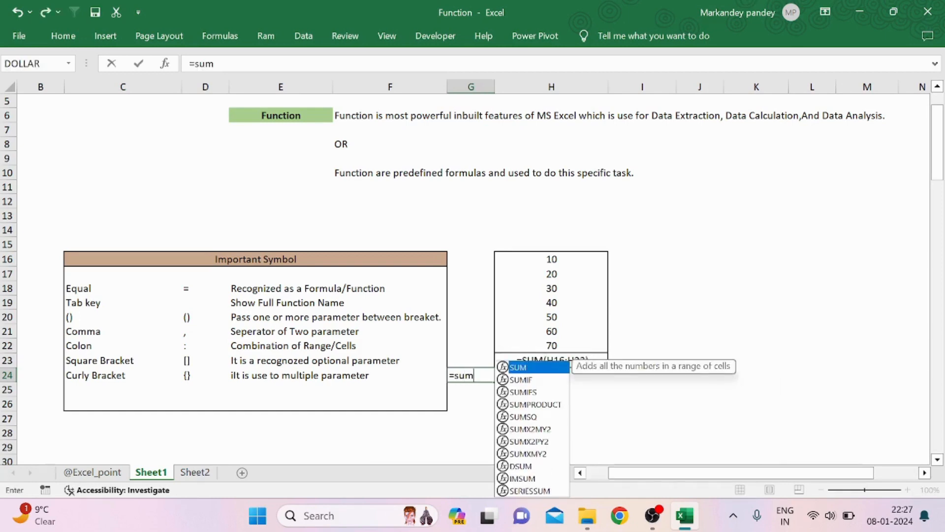
key(Tab)
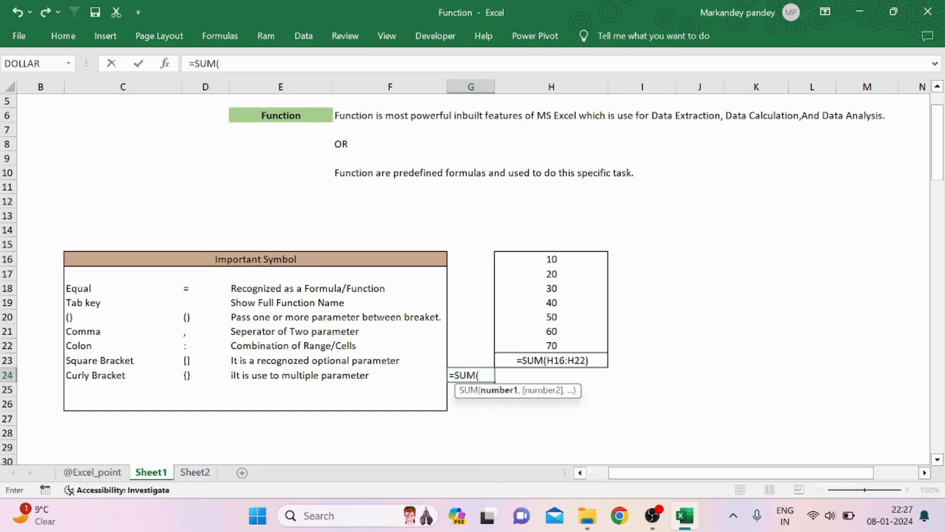
text(h)
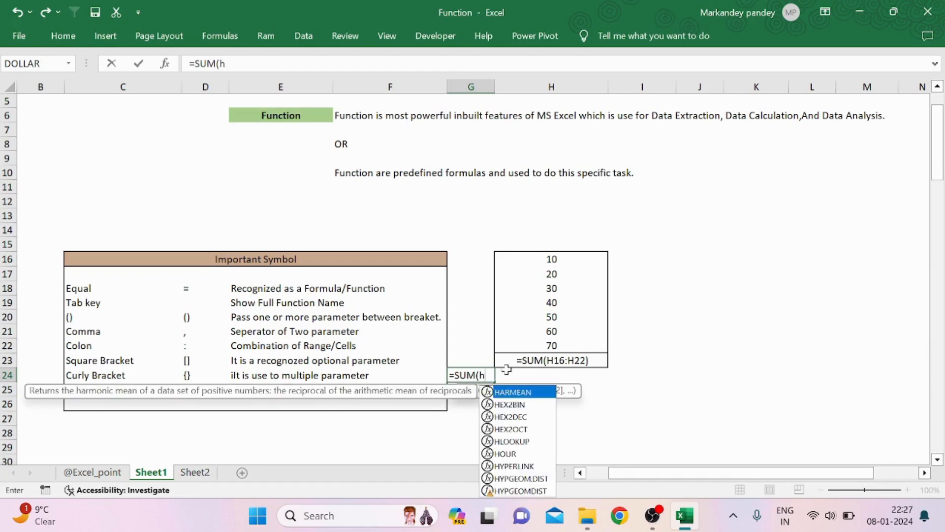
text(16)
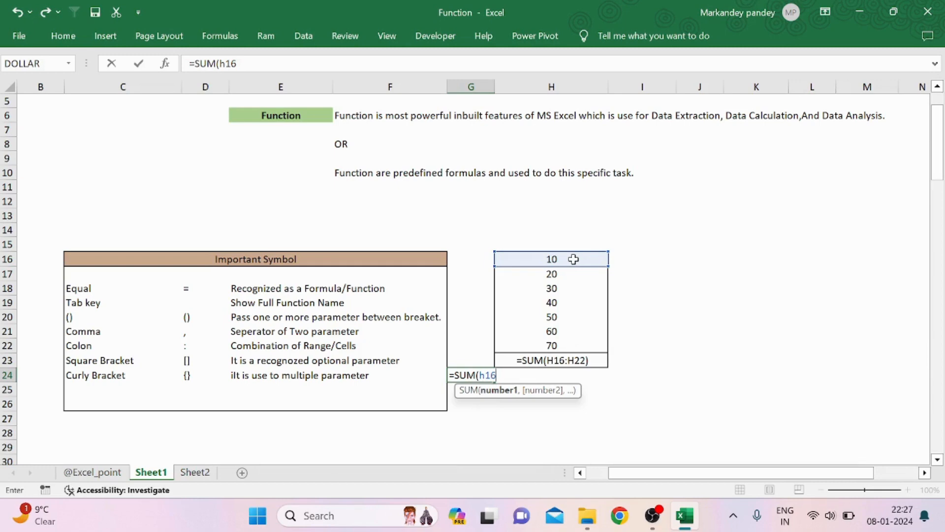
text(:)
text(h22)
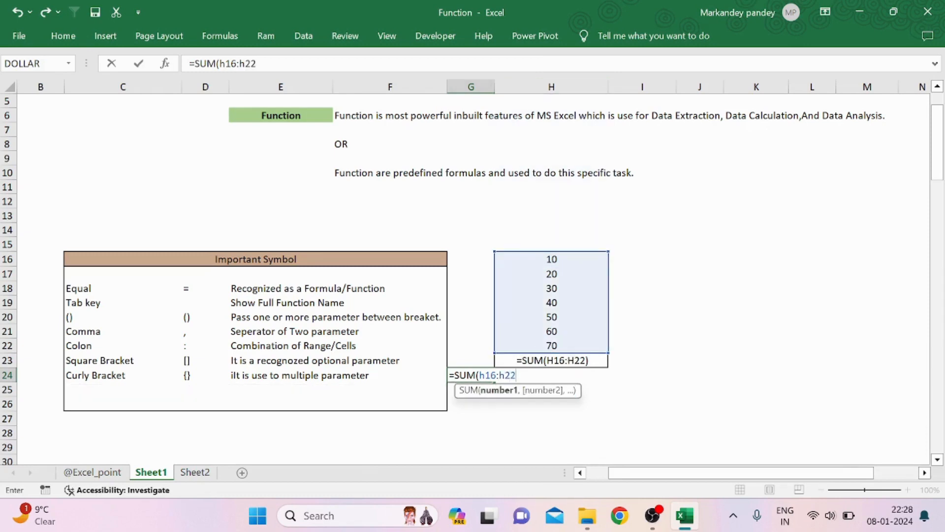
text())
key(Return)
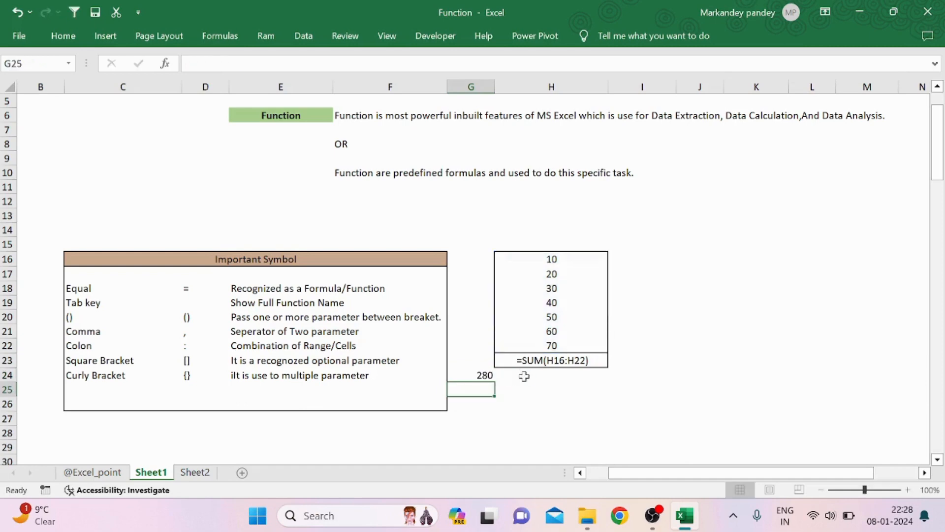
Step: Turn the text in H23 back into a working formula by removing the space before its equals sign
click(487, 376)
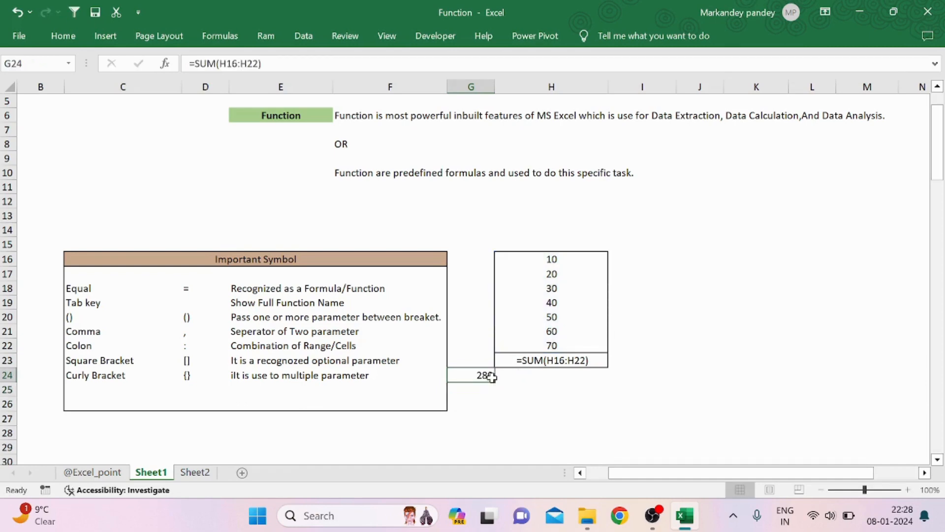
click(545, 360)
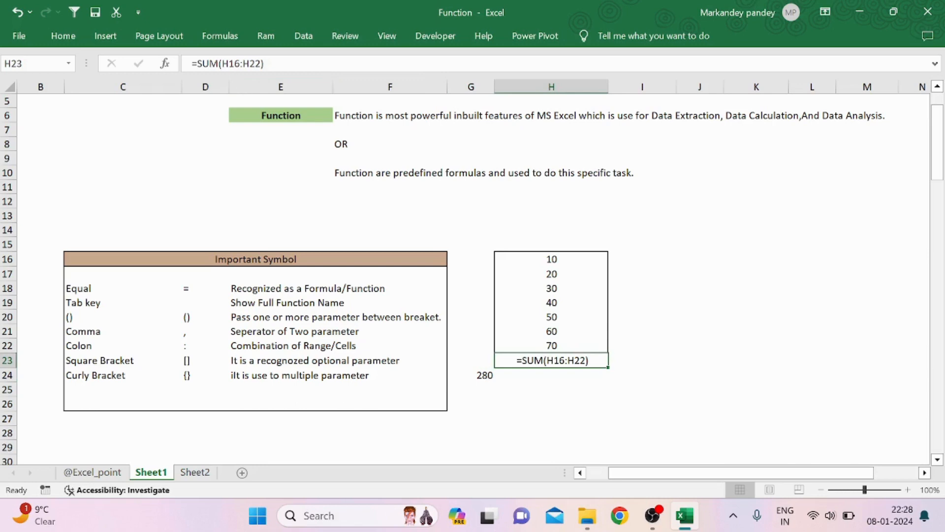
click(198, 64)
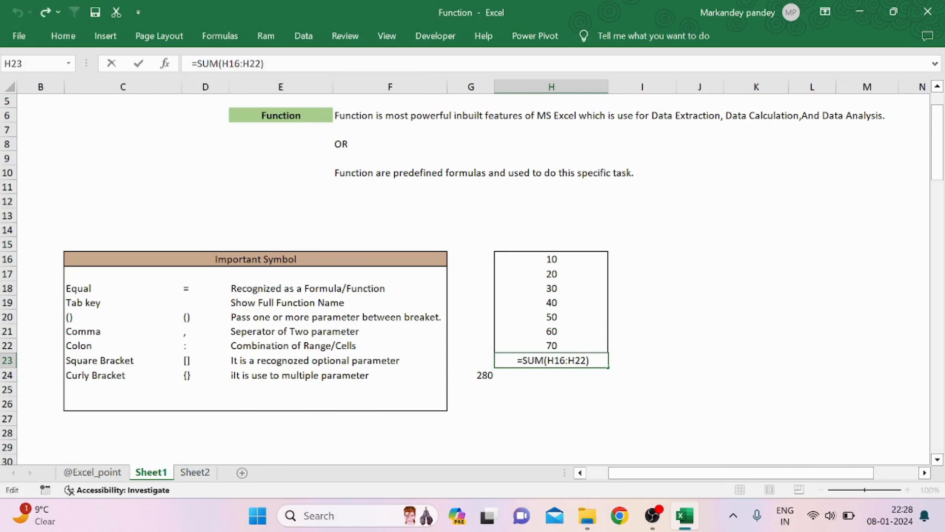
key(BackSpace)
key(Return)
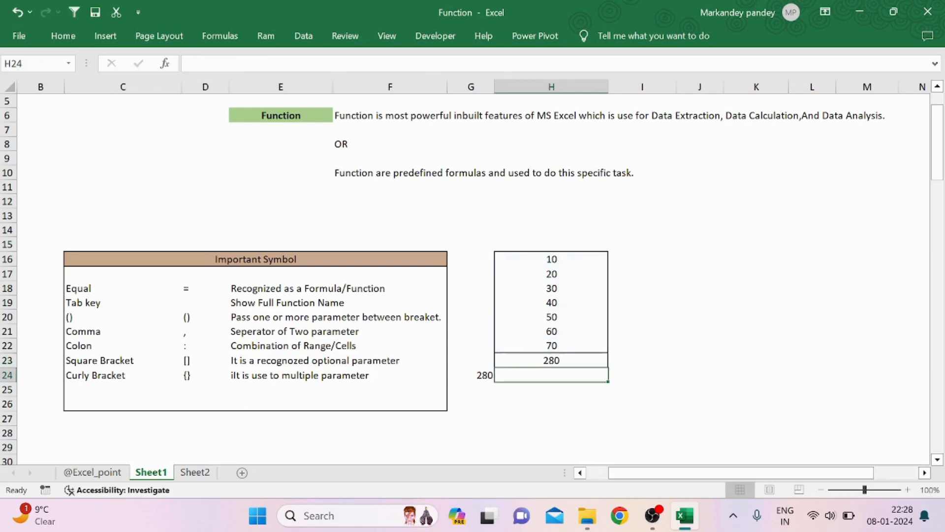
click(506, 358)
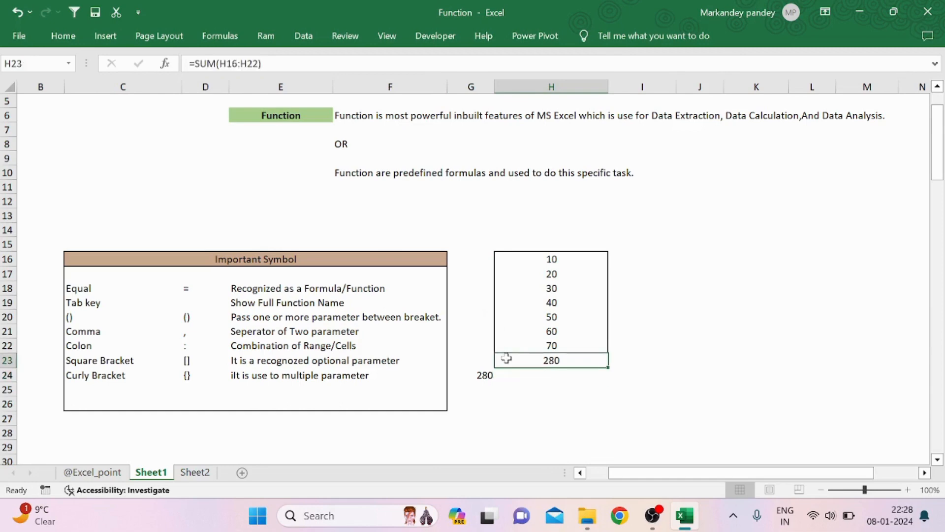
Step: Delete the duplicate SUM formula from cell G24
click(483, 377)
key(Delete)
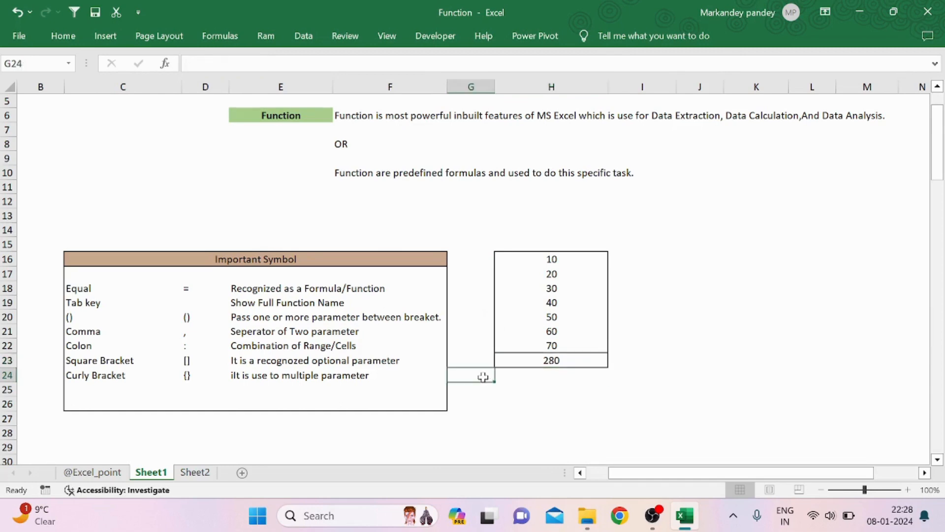
click(549, 373)
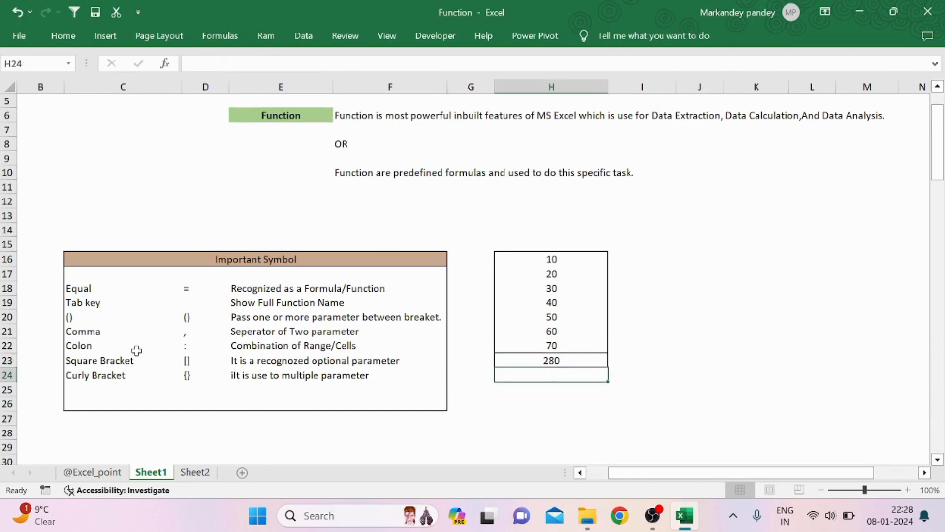
Step: Review the Curly Bracket and Square Bracket entries in the symbol table and the SUM formula in H23
click(133, 375)
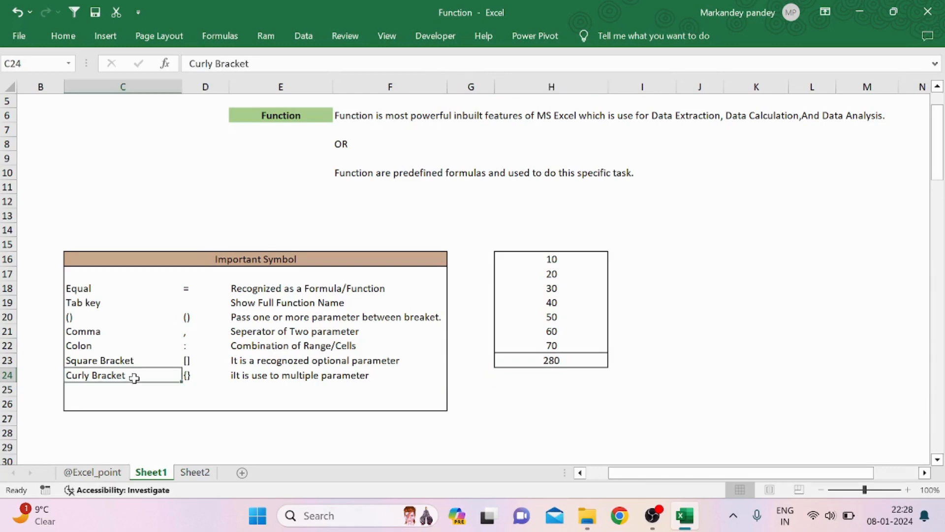
click(195, 361)
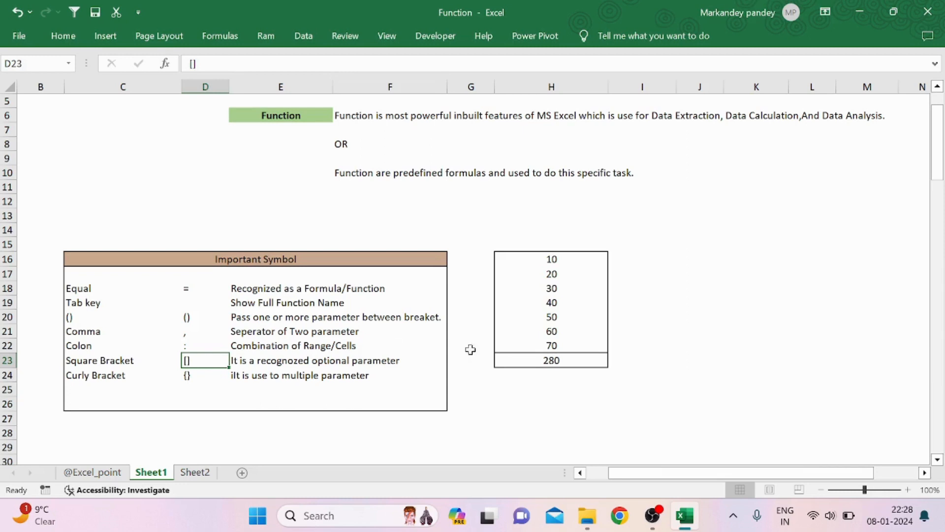
click(535, 358)
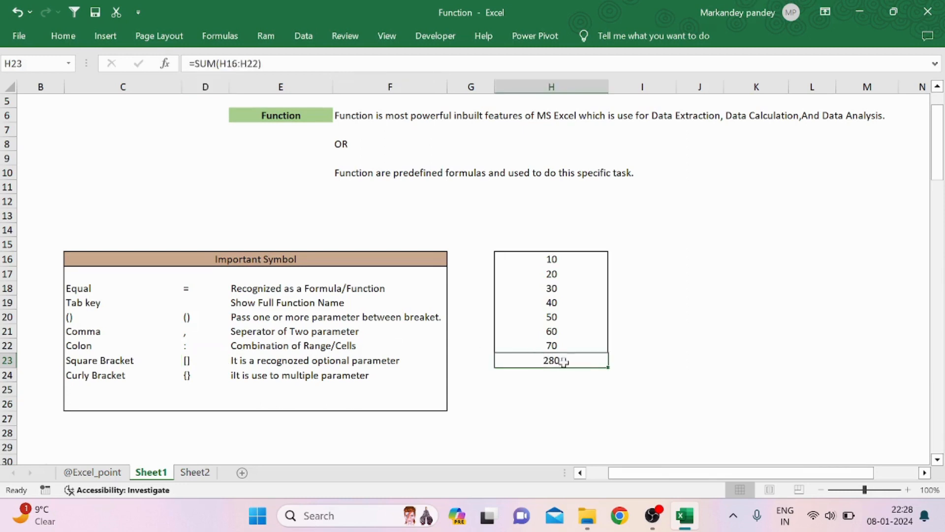
Step: Start an INDEX function in H24 to display its syntax with the optional arguments in square brackets
click(558, 378)
text(=)
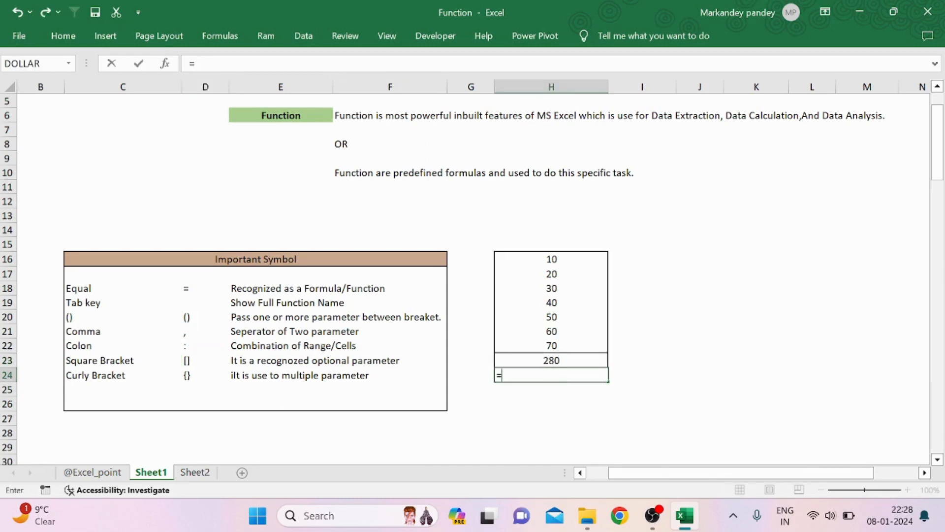
text(iind)
key(BackSpace)
key(BackSpace)
key(BackSpace)
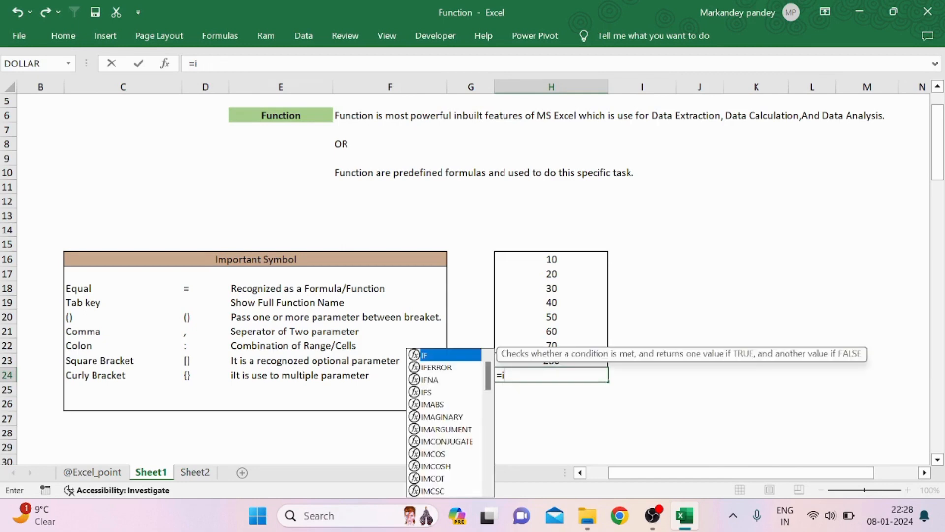
text(nd)
key(Tab)
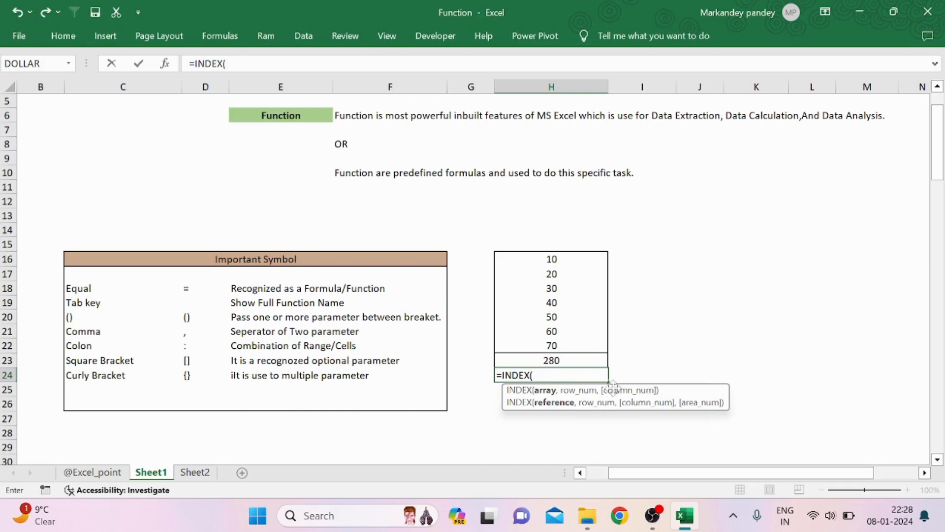
Step: Clear the unfinished INDEX formula from H24
key(BackSpace)
key(BackSpace)
key(BackSpace)
key(BackSpace)
key(BackSpace)
key(BackSpace)
key(BackSpace)
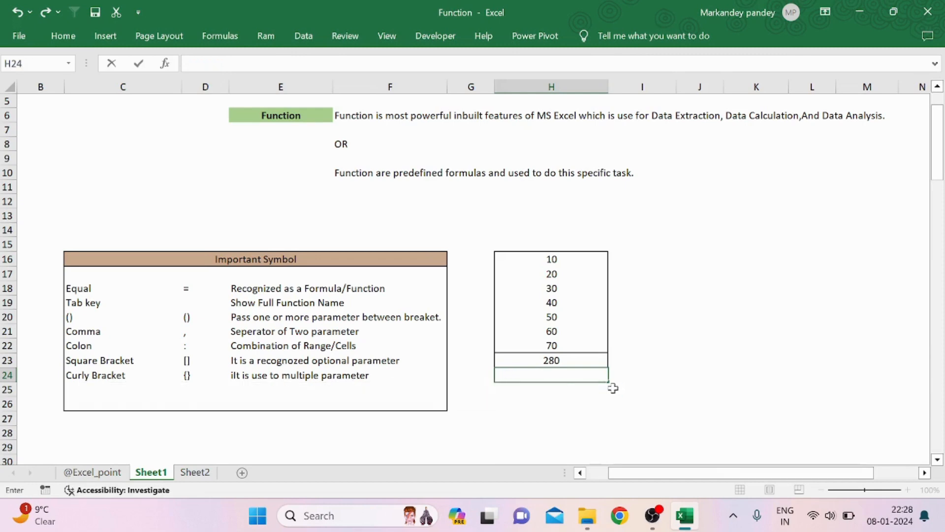
click(566, 401)
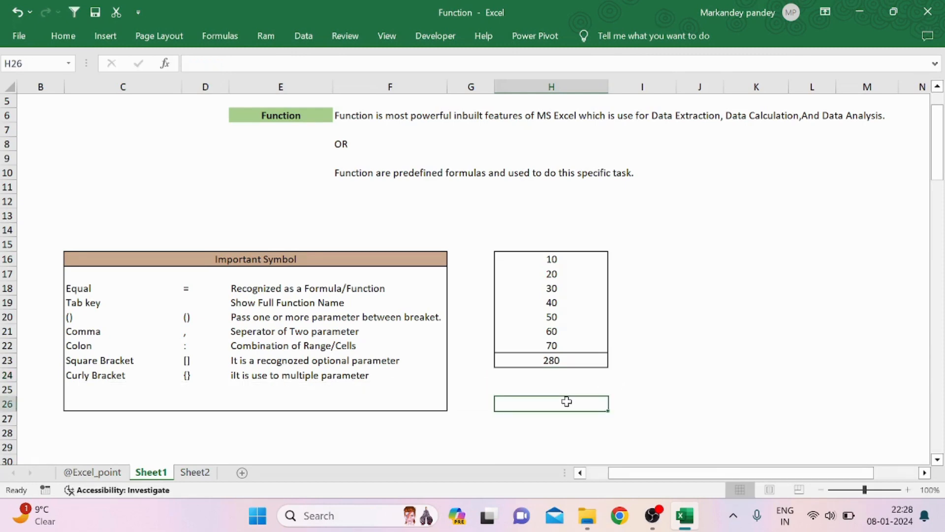
Step: Examine the Sum section: its description, the SUM syntax line, and the numbers in E43:E50 with the result cell E51
click(522, 376)
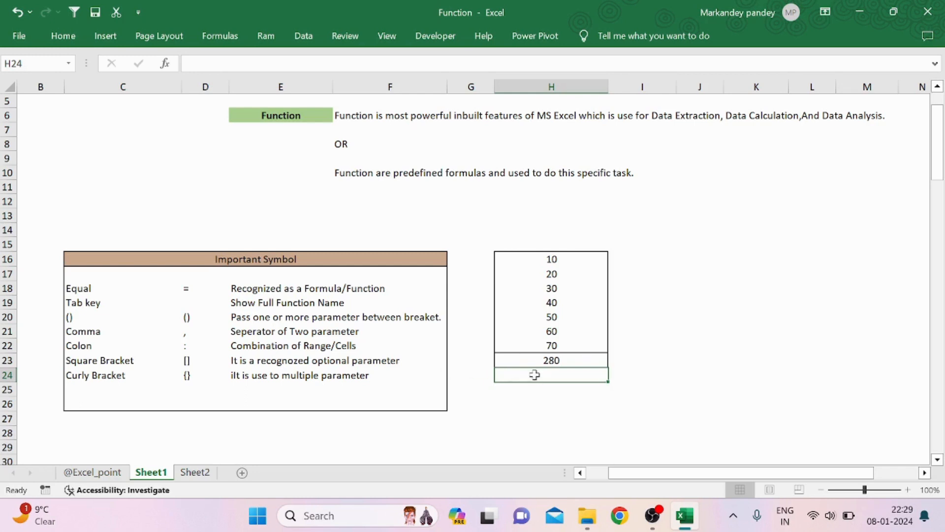
scroll(535, 375, down, 1)
scroll(535, 374, up, 2)
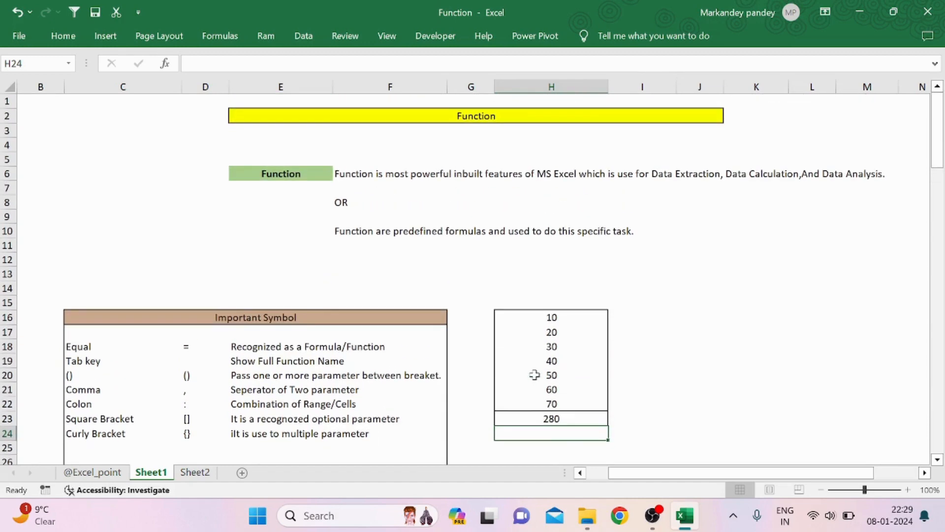
scroll(534, 375, down, 9)
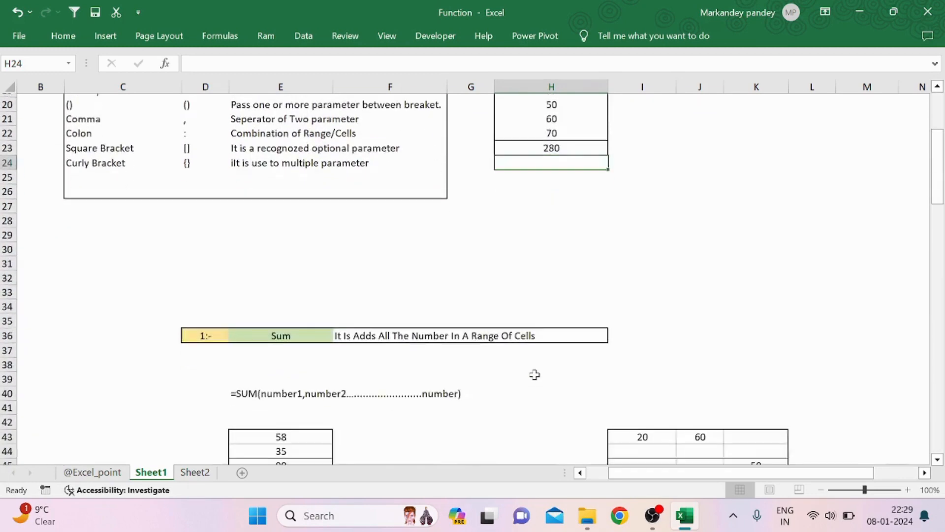
scroll(535, 375, down, 1)
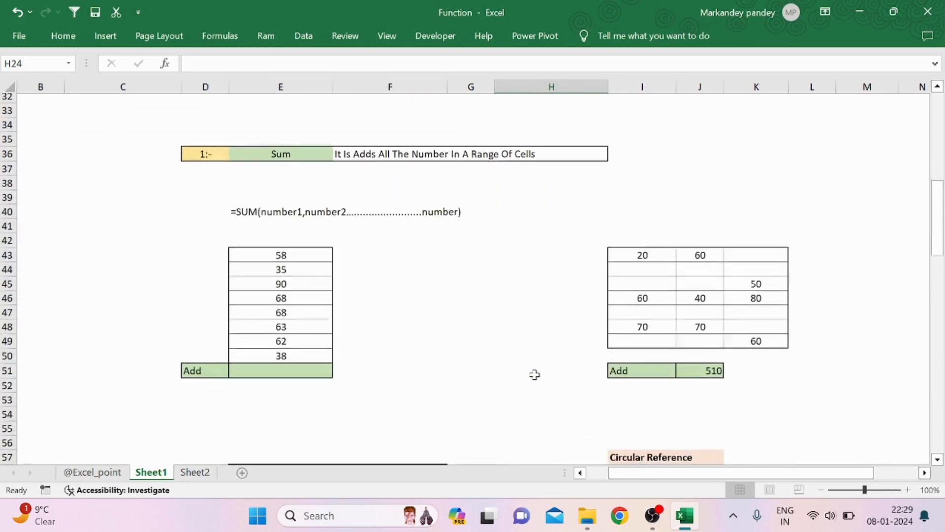
click(419, 296)
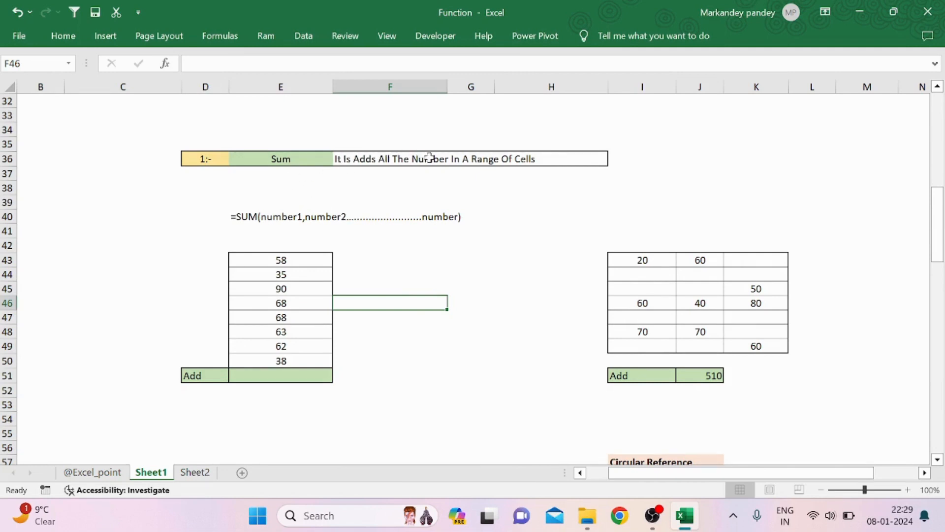
click(444, 244)
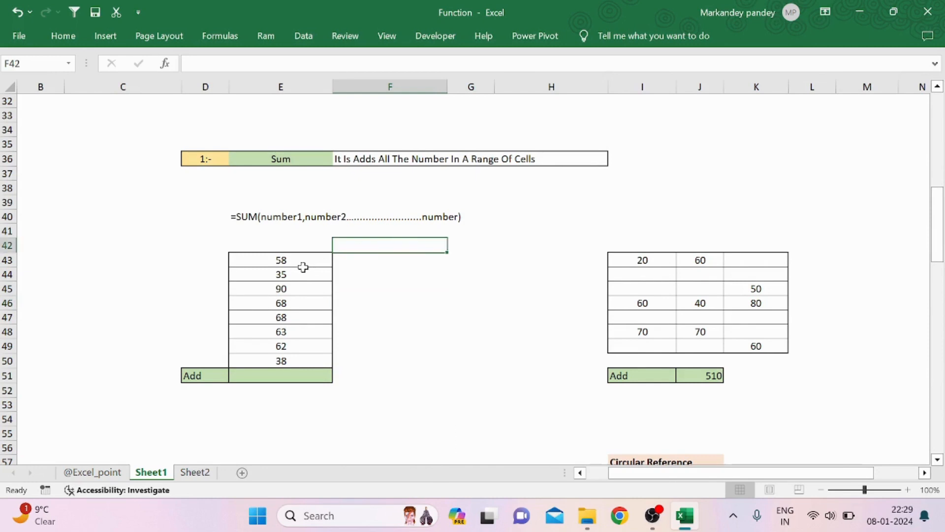
drag(303, 260, 285, 353)
click(377, 327)
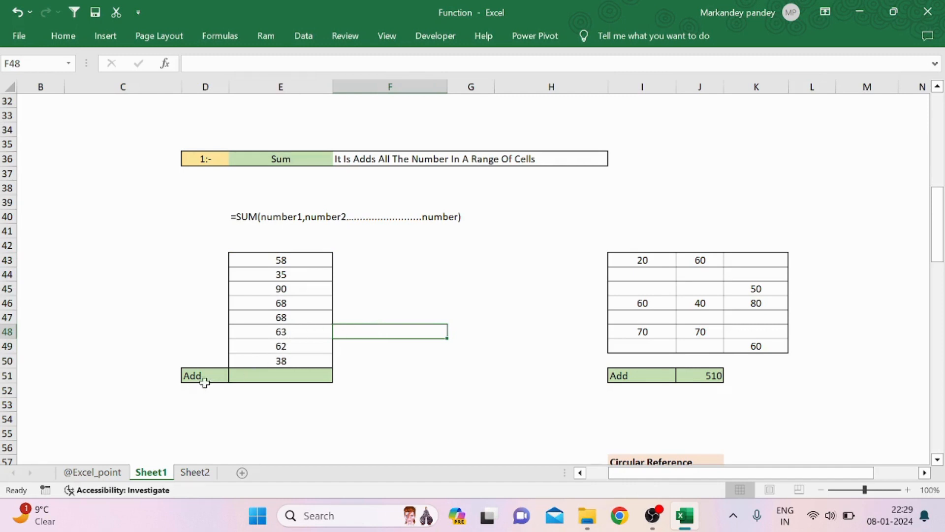
drag(305, 260, 298, 360)
click(268, 380)
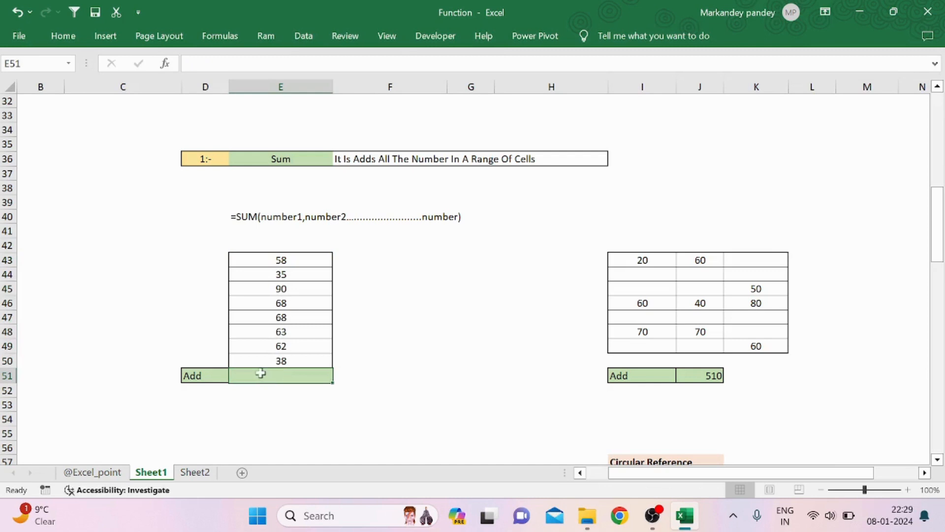
Step: Replace the label in D51, beside the result cell of the first number list, with Total
click(200, 377)
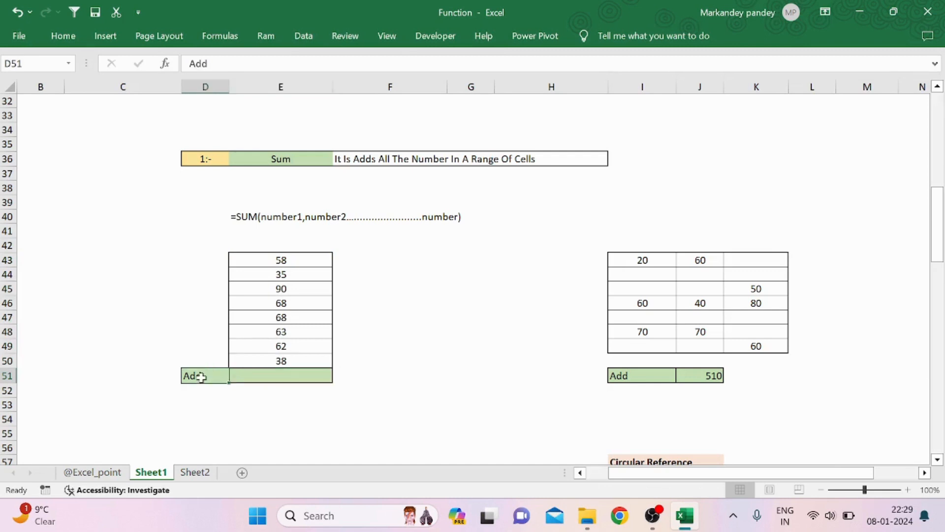
text(T)
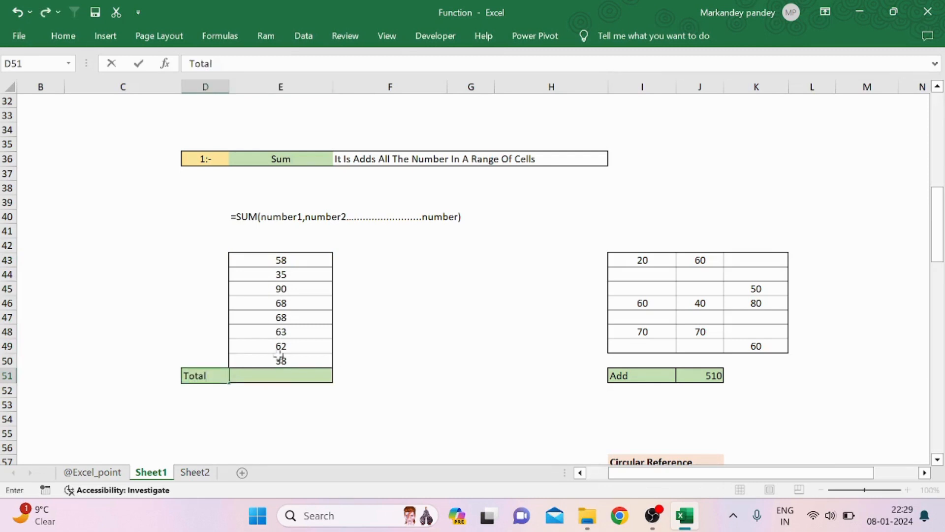
text(otal)
click(368, 376)
Step: Start a SUM formula in E51 with E43 and E44 as its first two separate, comma-separated arguments
click(298, 374)
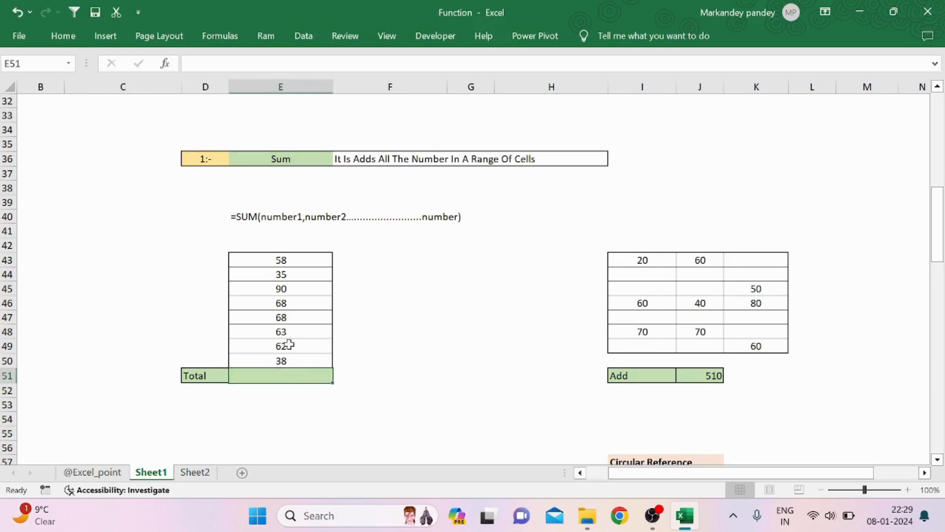
scroll(288, 344, up, 4)
scroll(289, 345, down, 1)
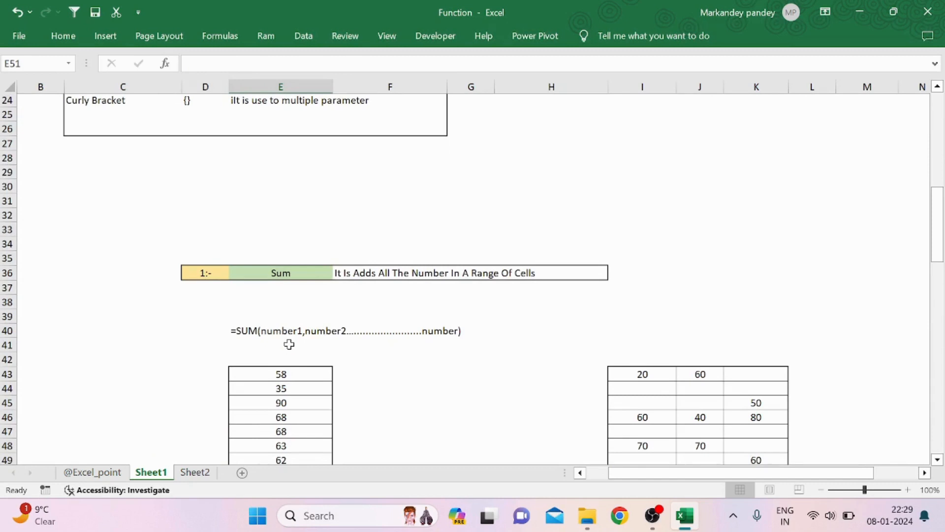
scroll(289, 344, down, 3)
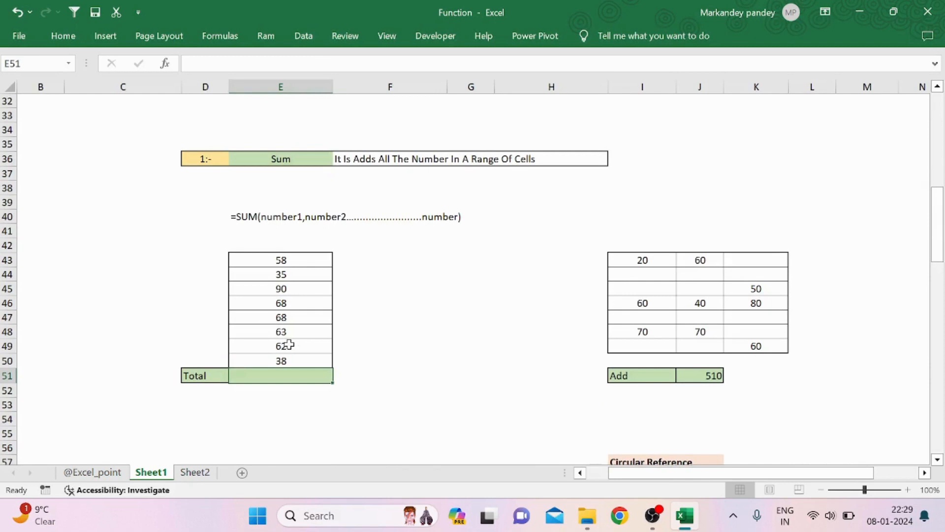
text(=)
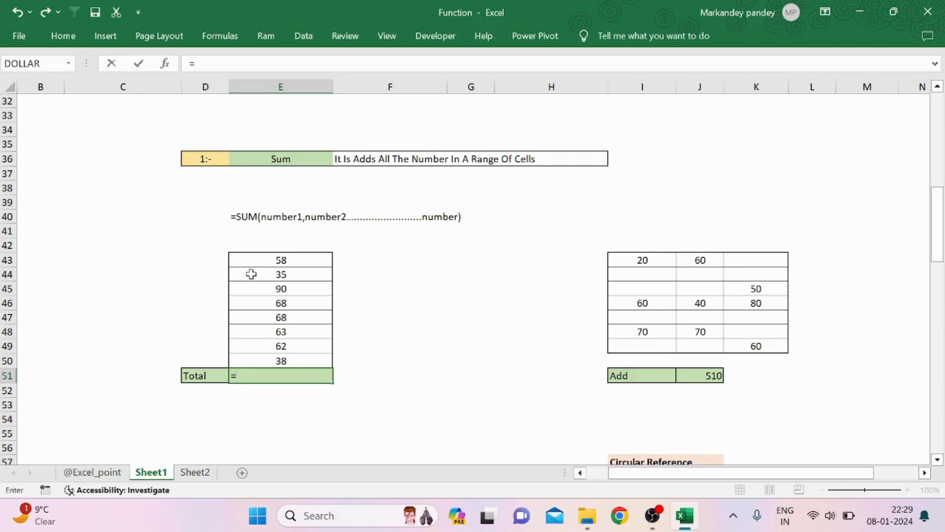
text(su)
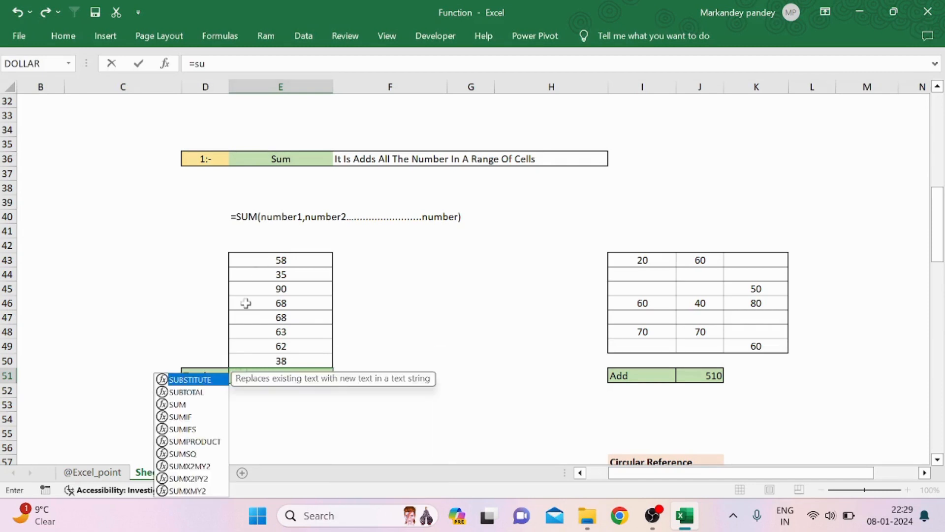
text(m)
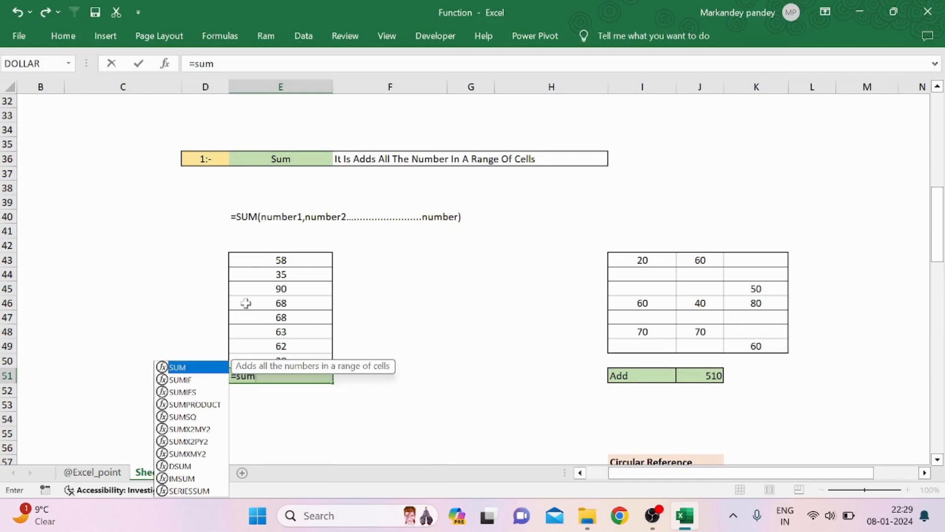
double_click(185, 369)
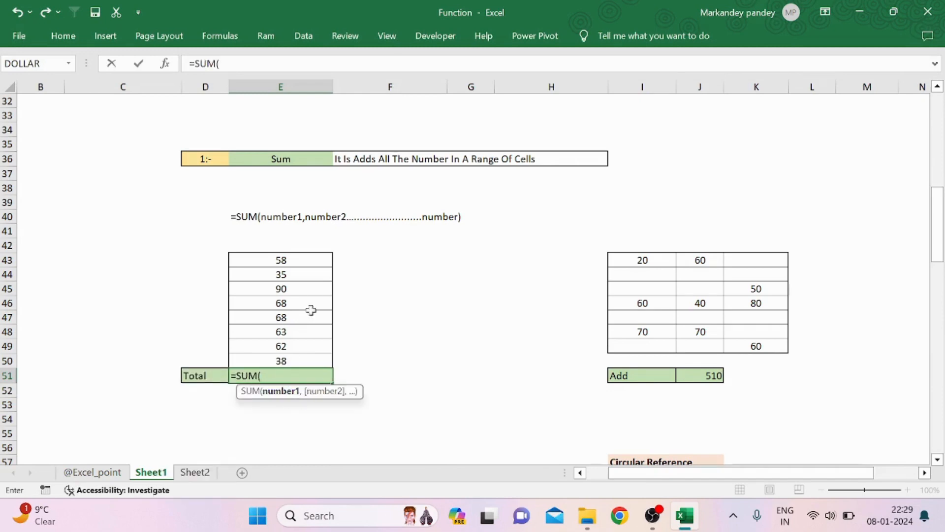
click(294, 259)
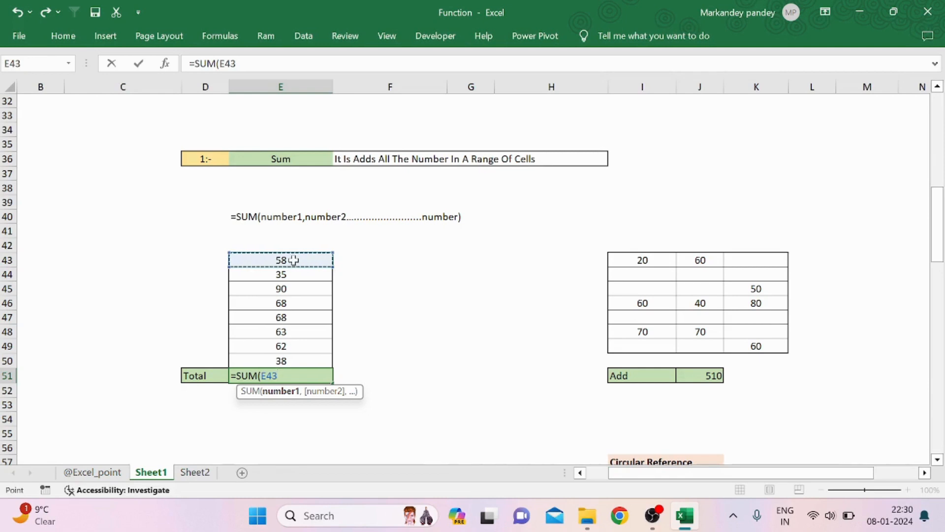
scroll(294, 260, up, 1)
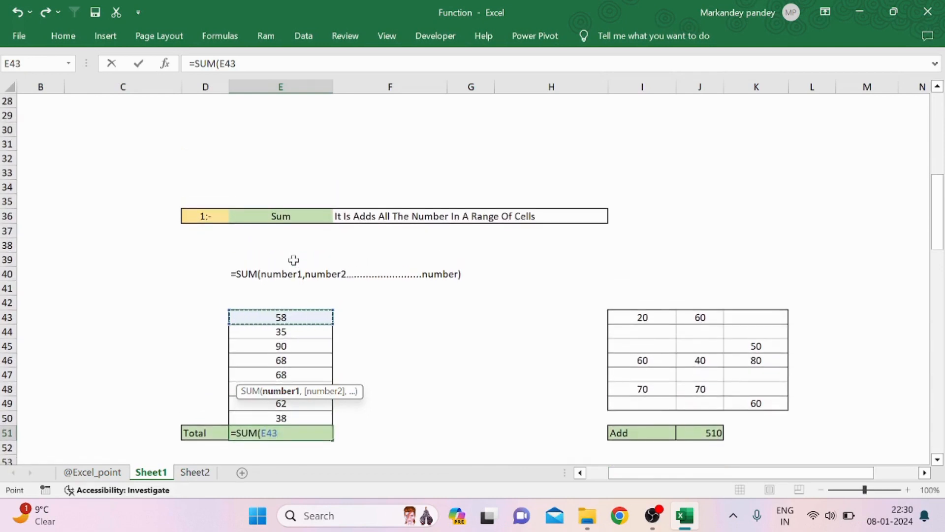
text(,)
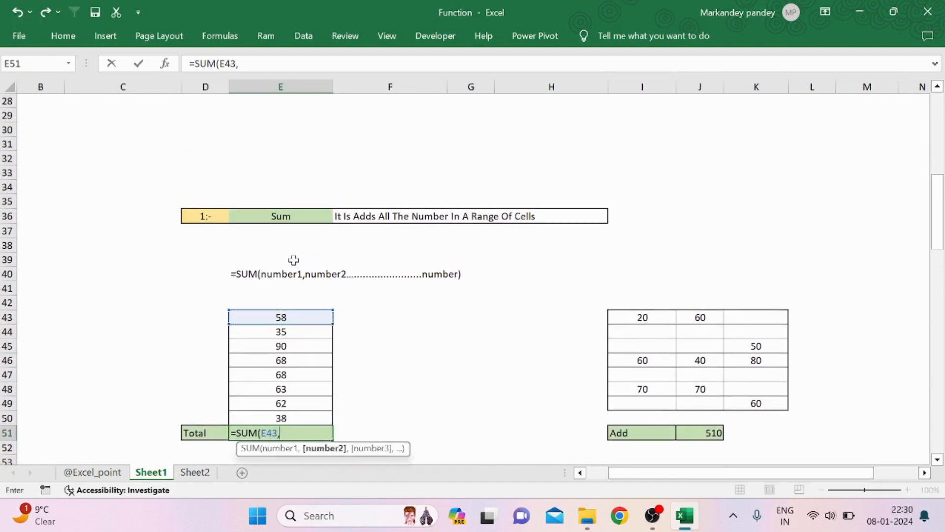
click(273, 335)
text(,)
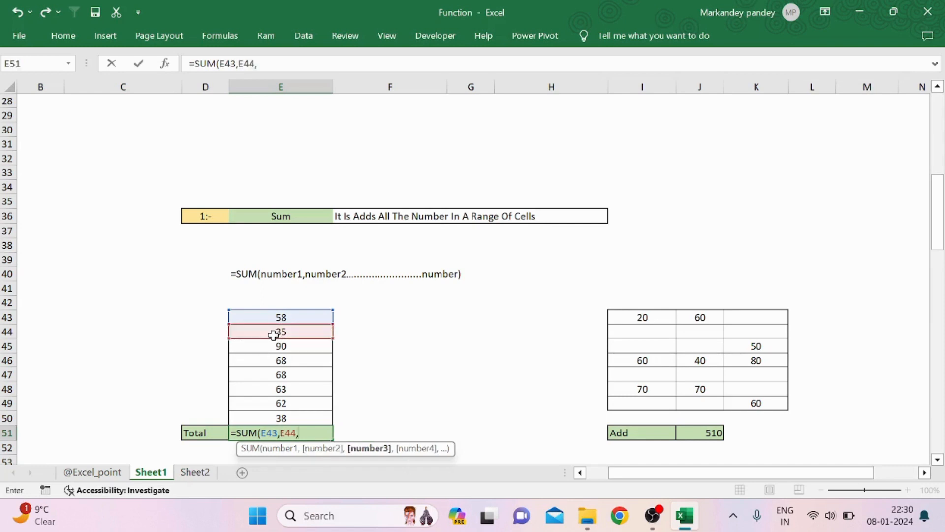
Step: Add E45, E46, E47, E48, E49 and E50 as separate comma-separated arguments and complete the SUM formula in E51
scroll(274, 335, down, 2)
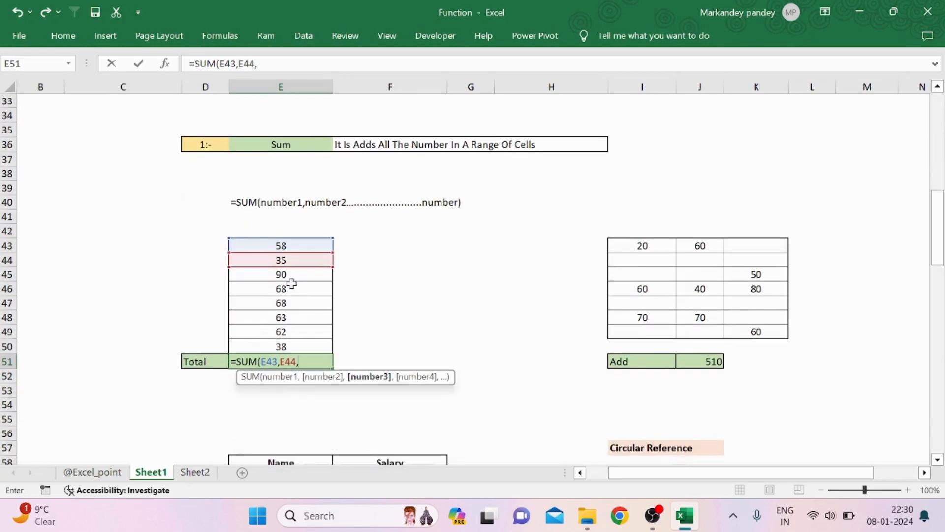
click(280, 274)
text(,)
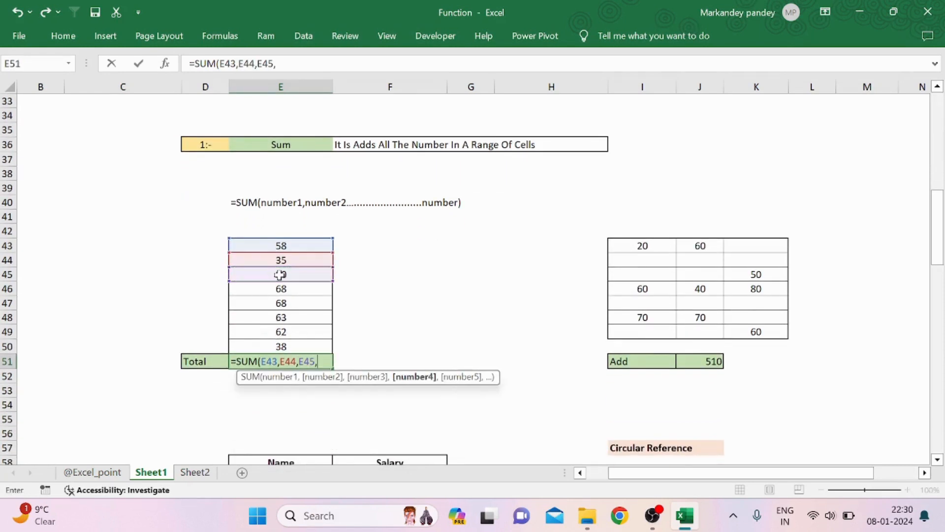
click(278, 289)
text(,)
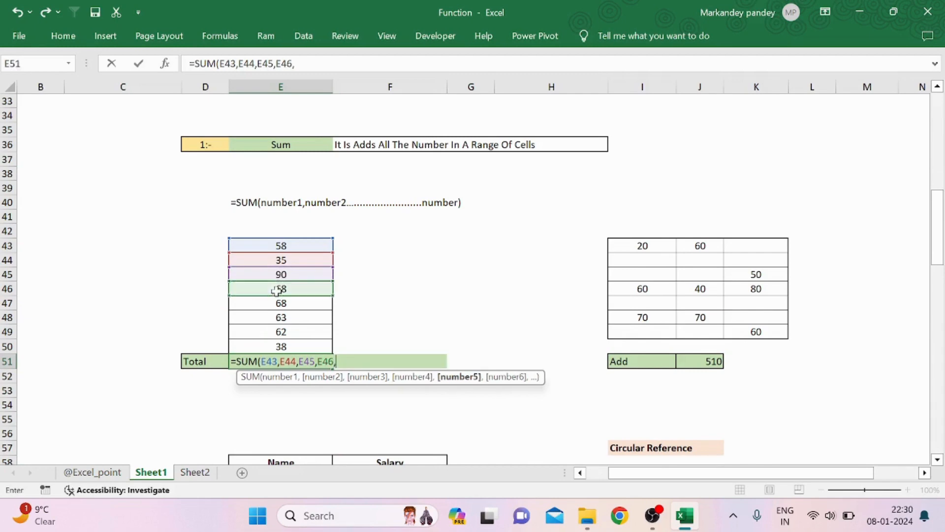
click(275, 302)
text(,)
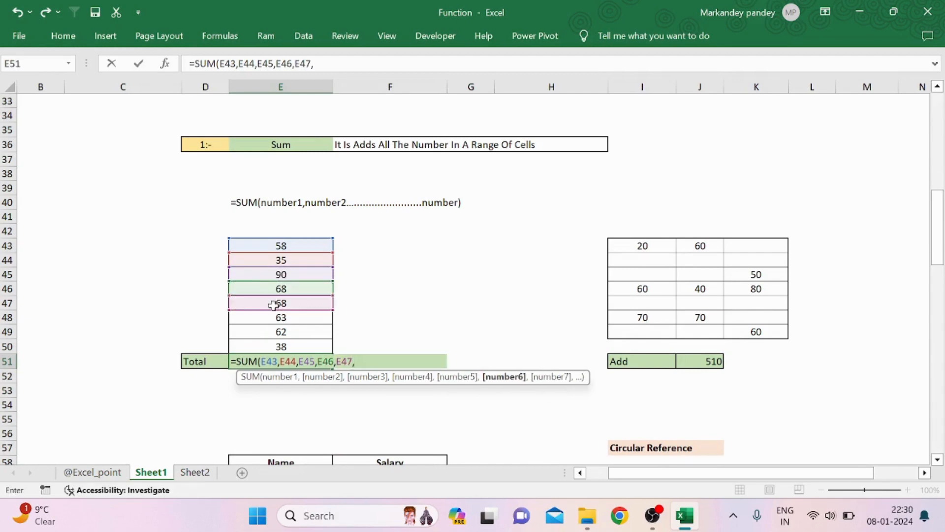
click(272, 319)
text(,)
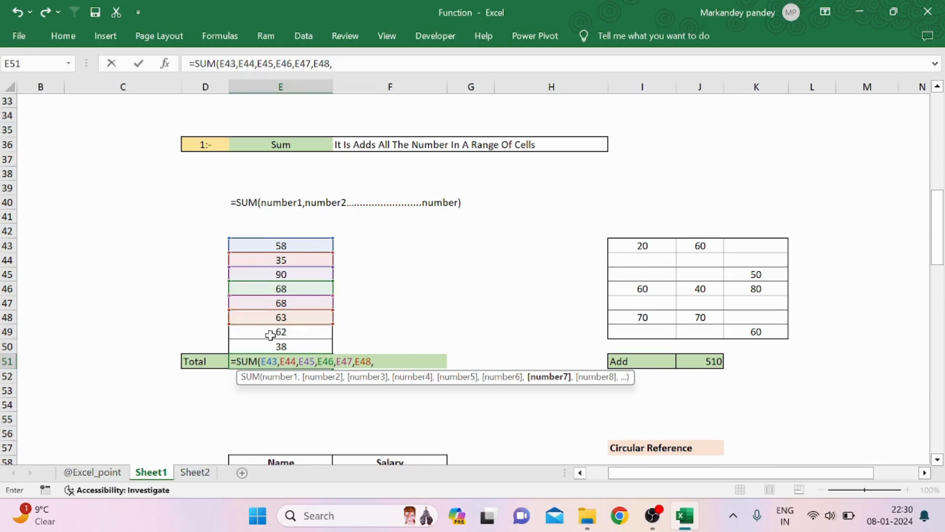
click(270, 334)
text(,)
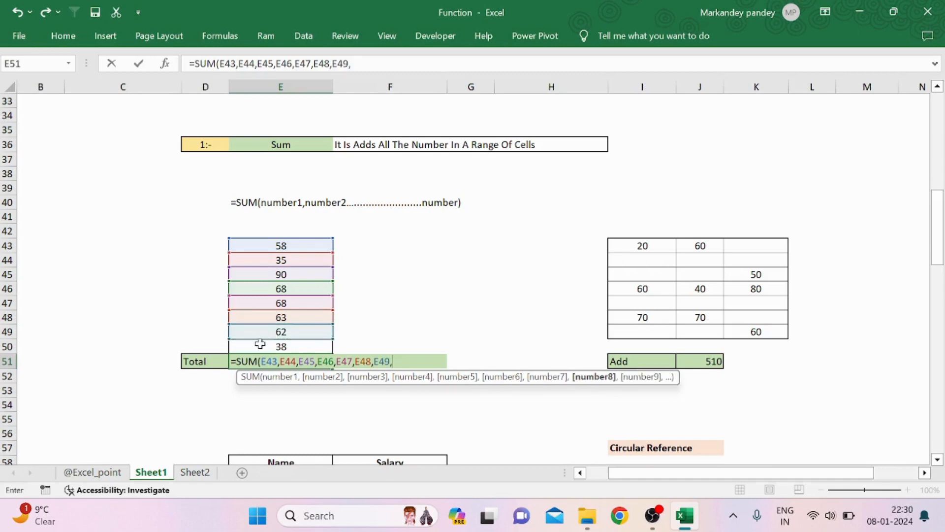
click(260, 343)
text())
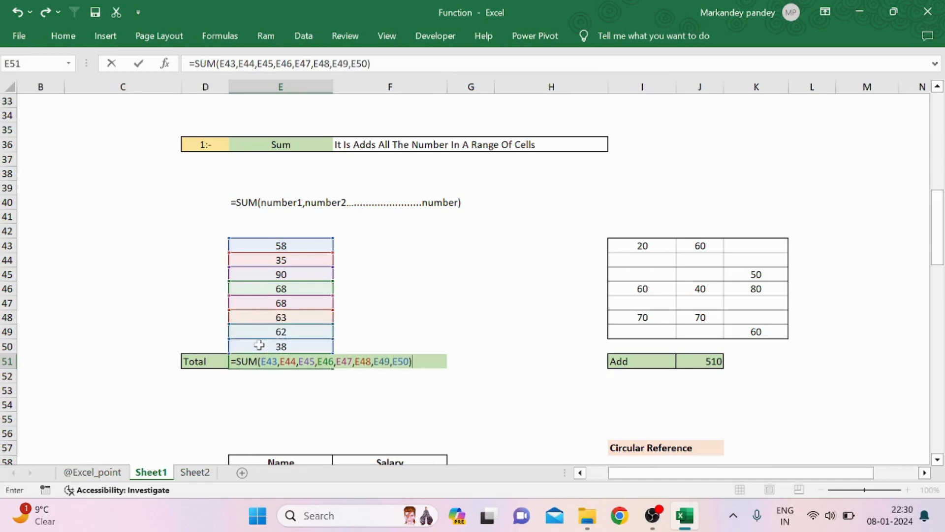
key(Return)
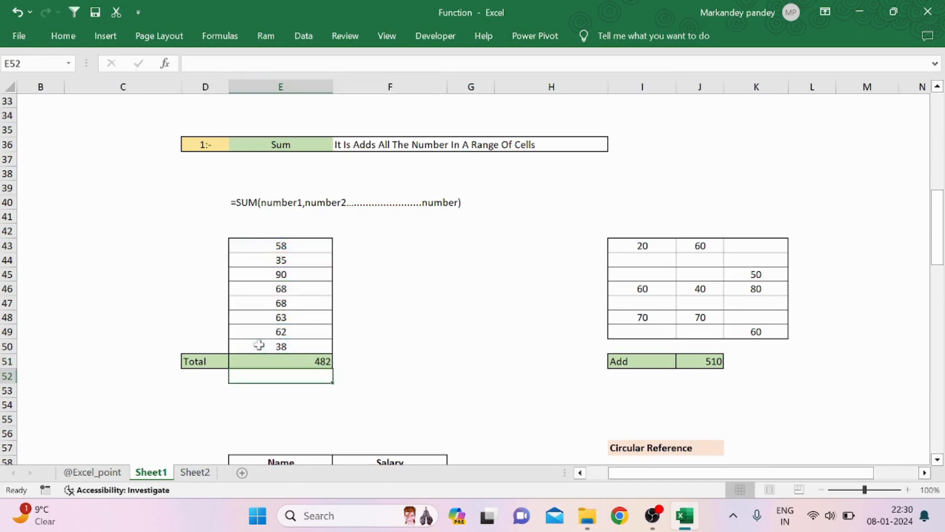
Step: Copy the Total label and result cell D51:E51 to row 52, and clear the contents of E52
click(357, 354)
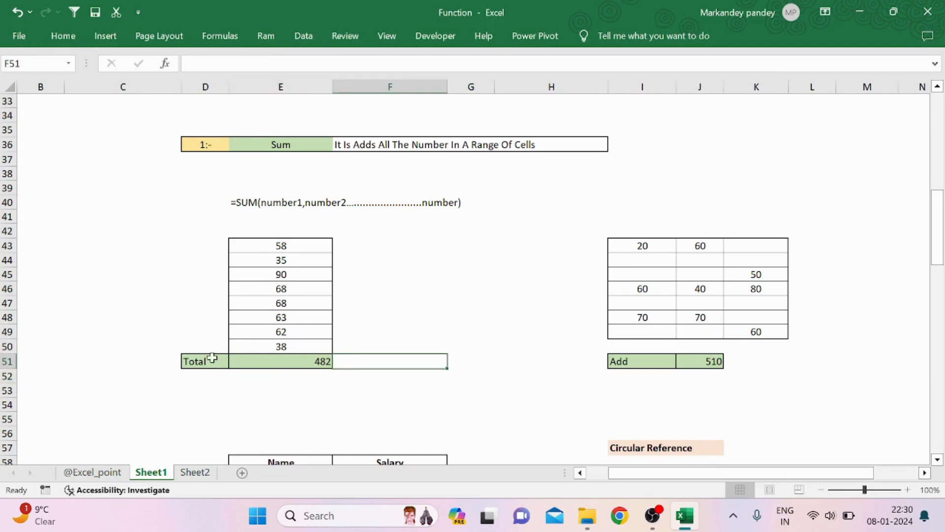
drag(204, 359, 296, 359)
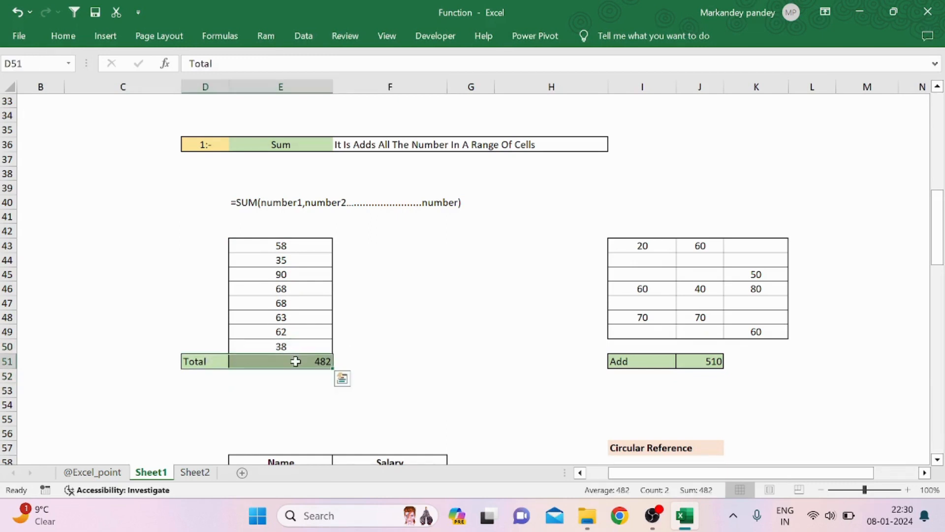
key(ctrl+c)
click(207, 378)
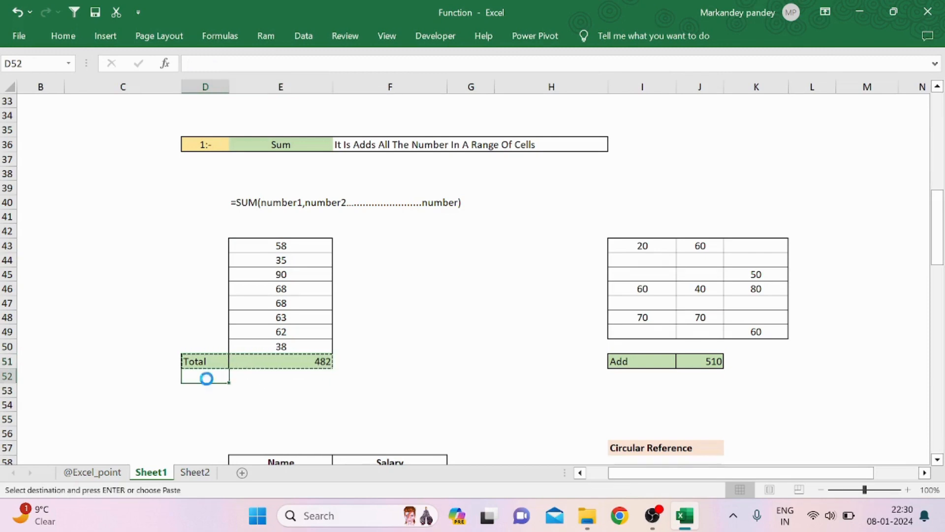
key(ctrl+v)
click(280, 378)
key(Delete)
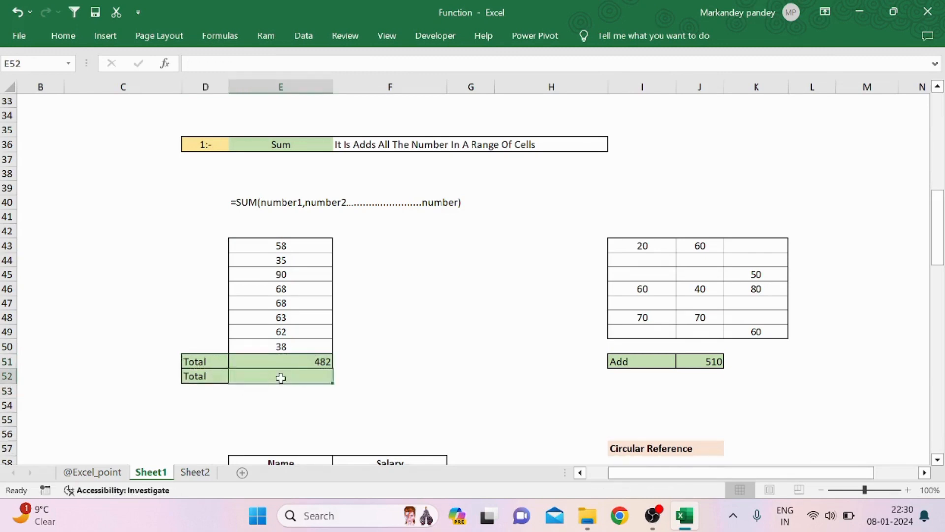
click(385, 370)
Step: Total the number list in E52 with a single range reference, using the formula =SUM(E43:E50)
click(318, 375)
text(=sum)
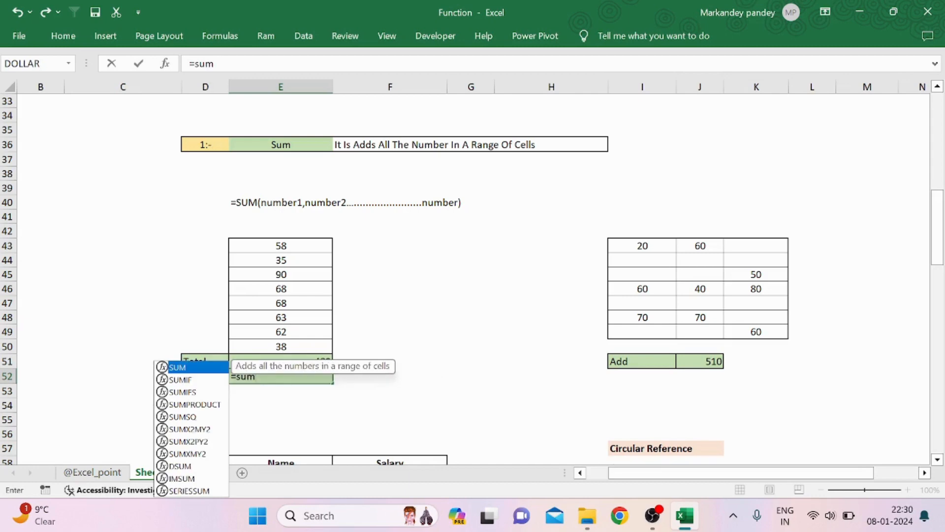
key(Tab)
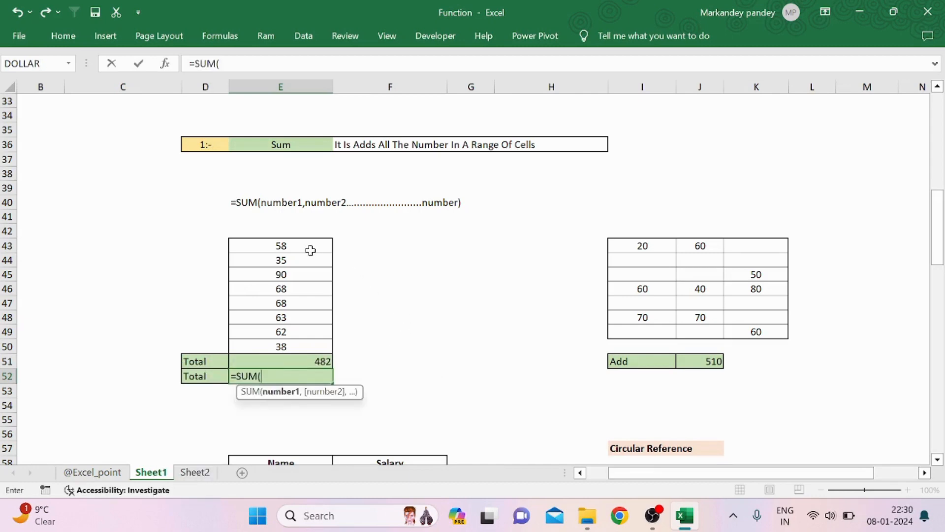
drag(306, 245, 301, 343)
text())
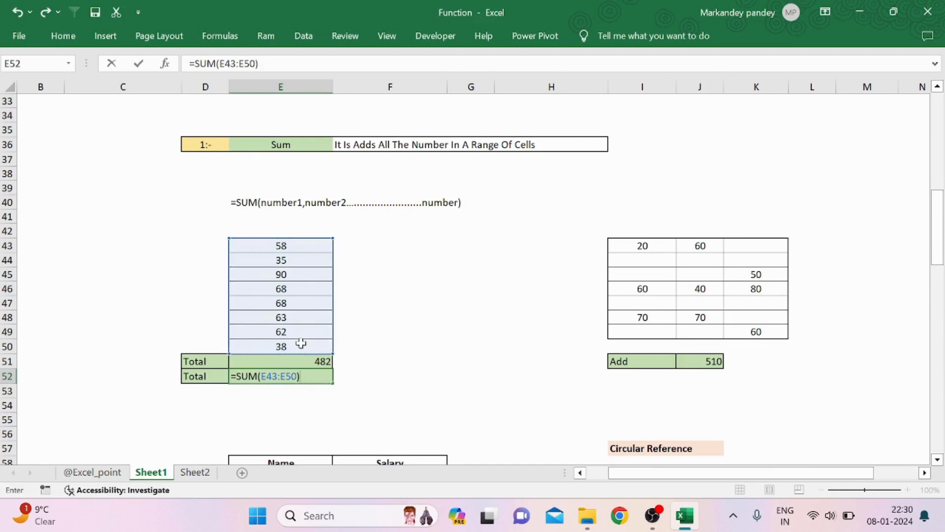
key(Return)
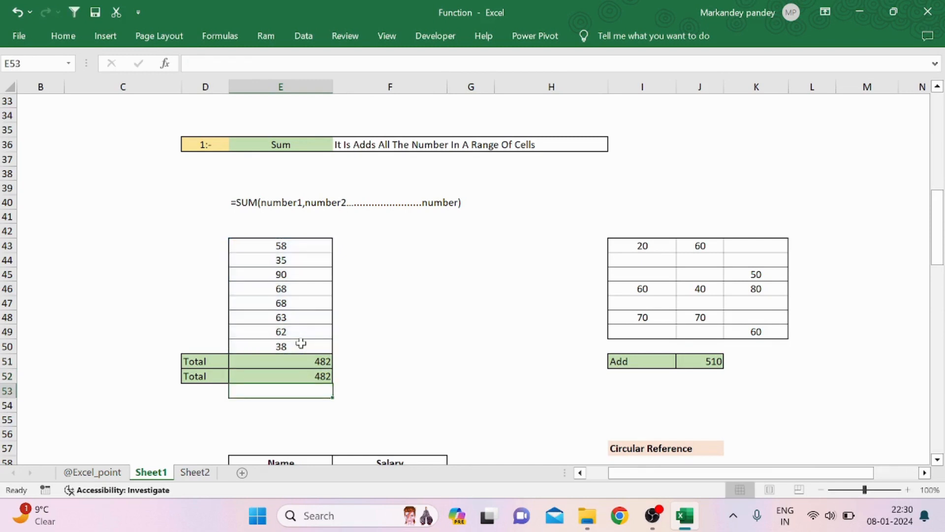
click(307, 374)
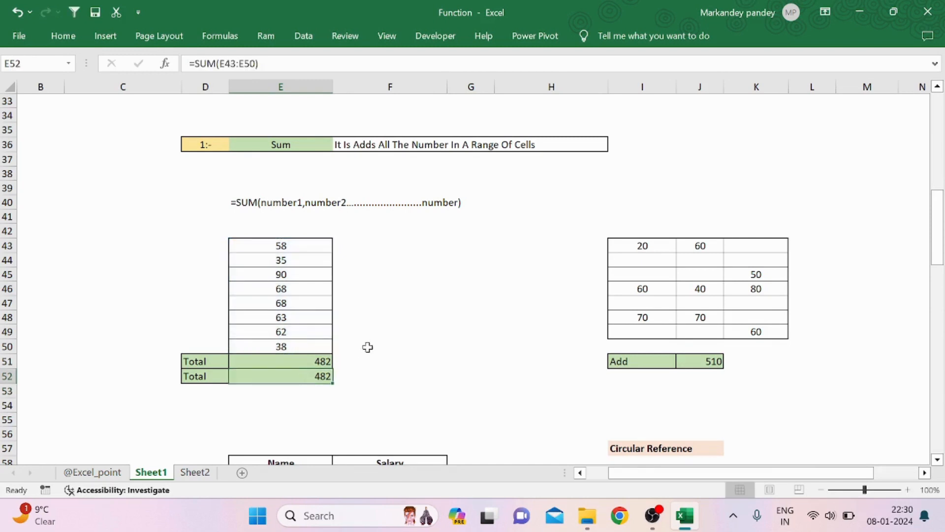
Step: Enter the label E43 in D43, beside the first number of the list, to mark its cell address
click(290, 246)
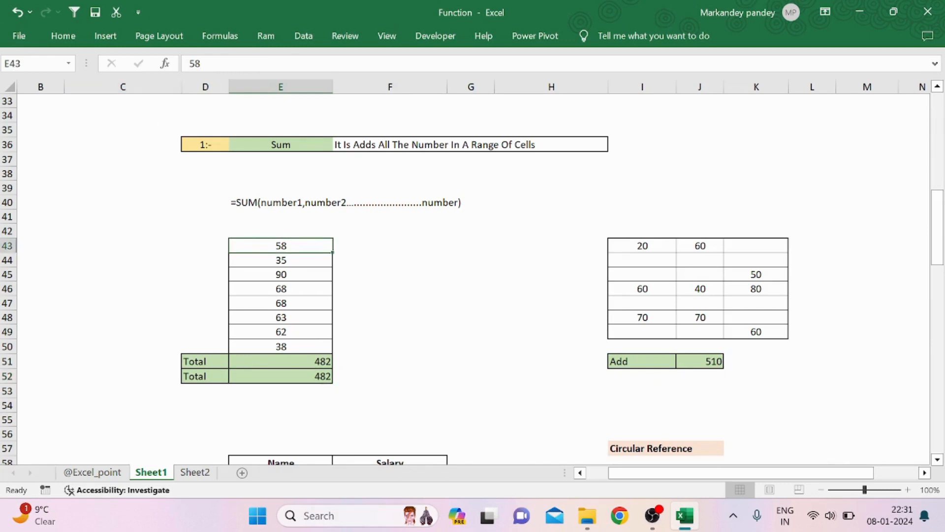
click(212, 249)
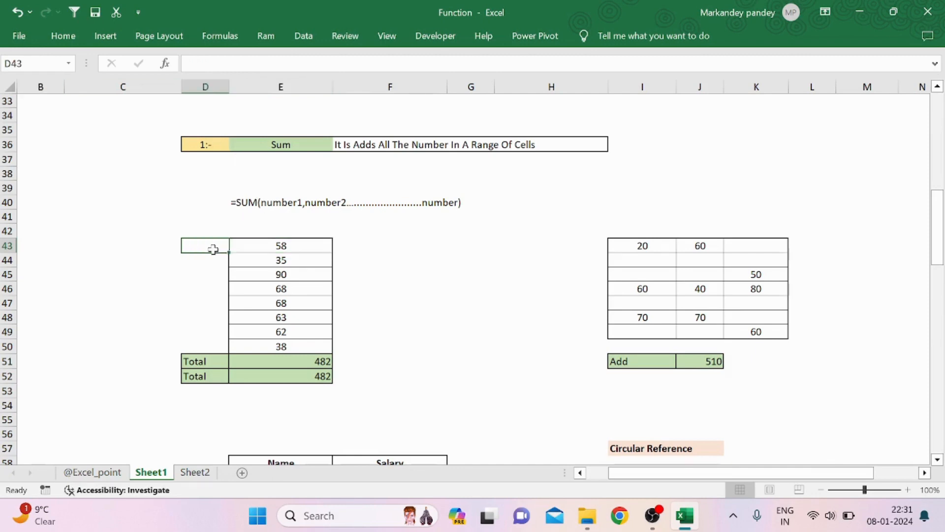
text(E4)
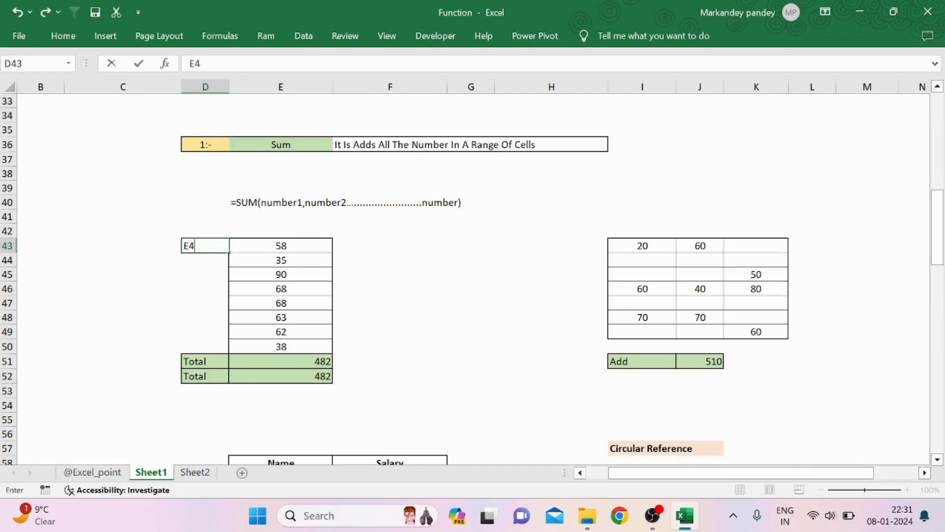
text(3)
click(347, 302)
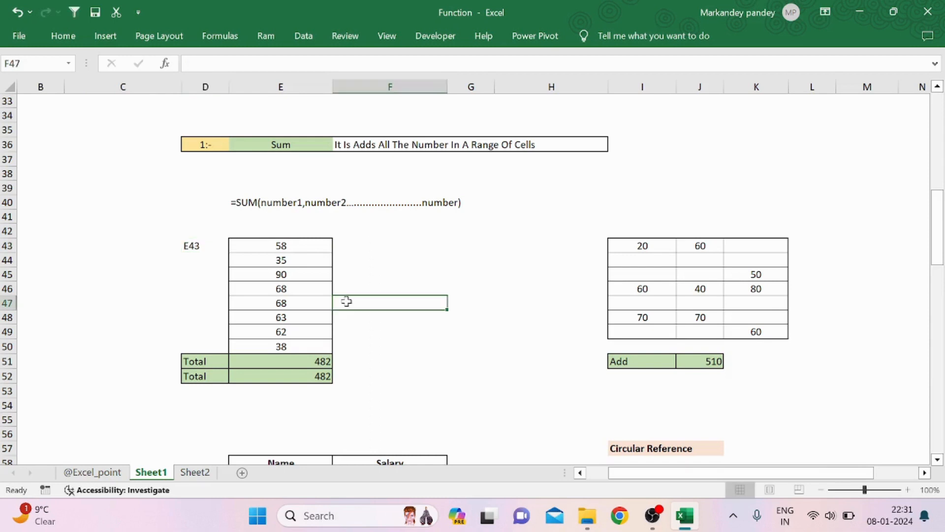
Step: Enter the label E50 in D50, beside the last number of the list, to mark its cell address
click(295, 345)
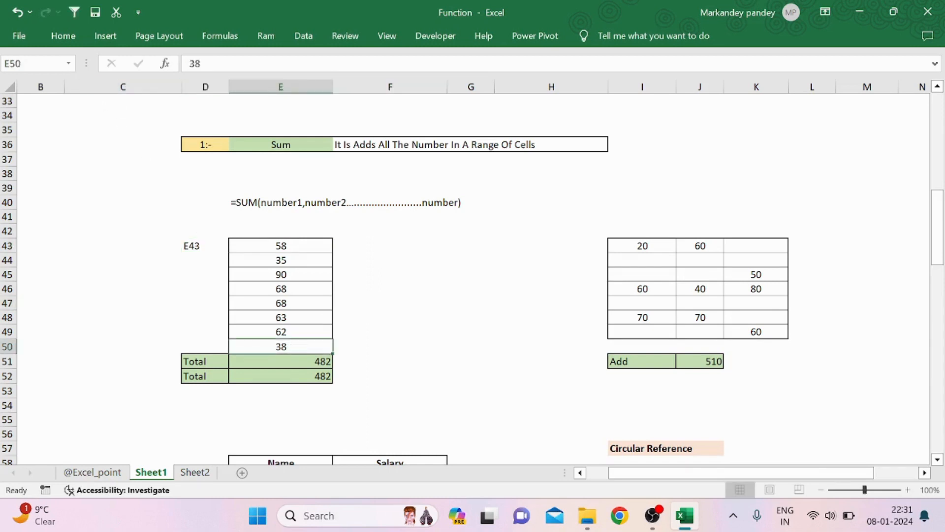
click(206, 341)
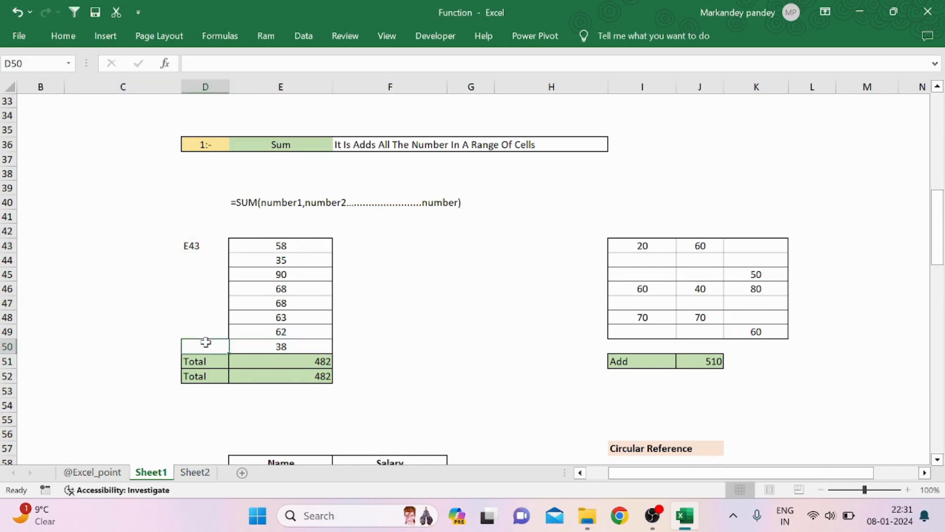
text(E5)
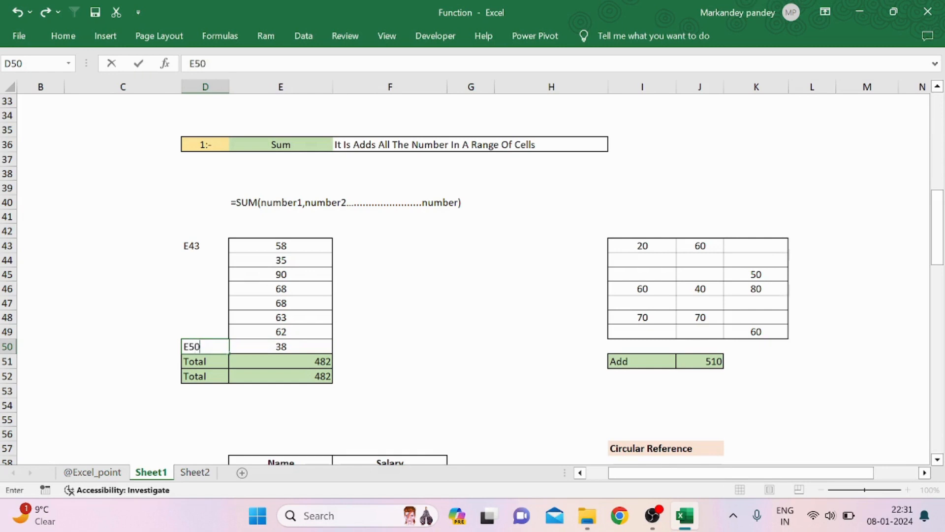
text(0)
click(407, 365)
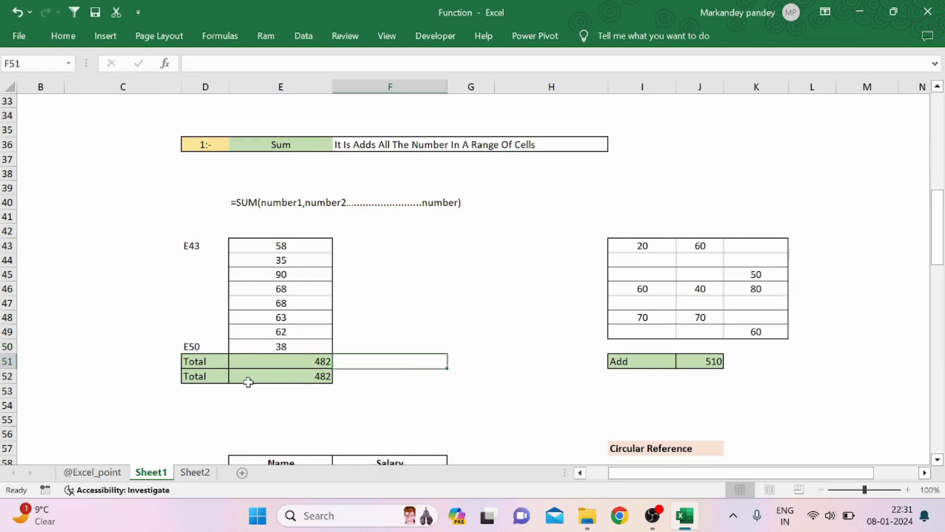
Step: Copy the Total label from D52 to D53 to start a third total row
click(266, 390)
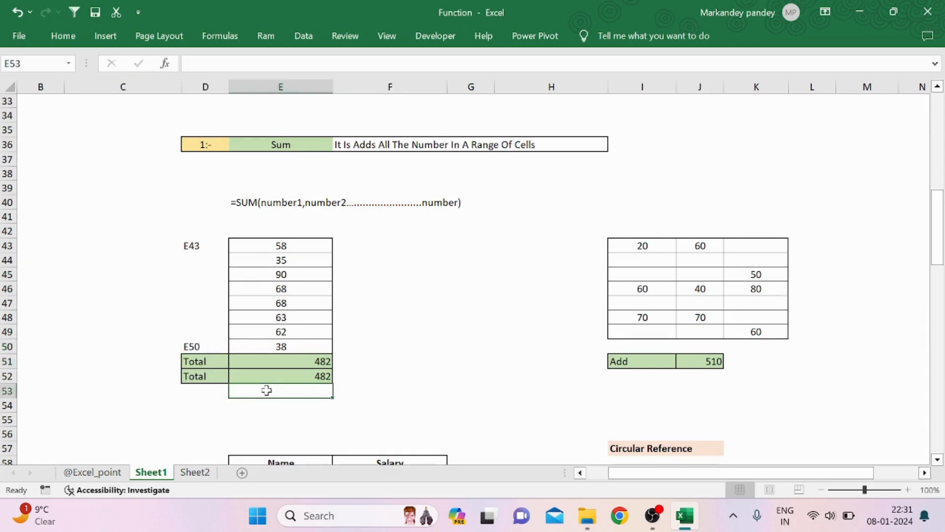
click(201, 377)
key(ctrl+c)
click(201, 392)
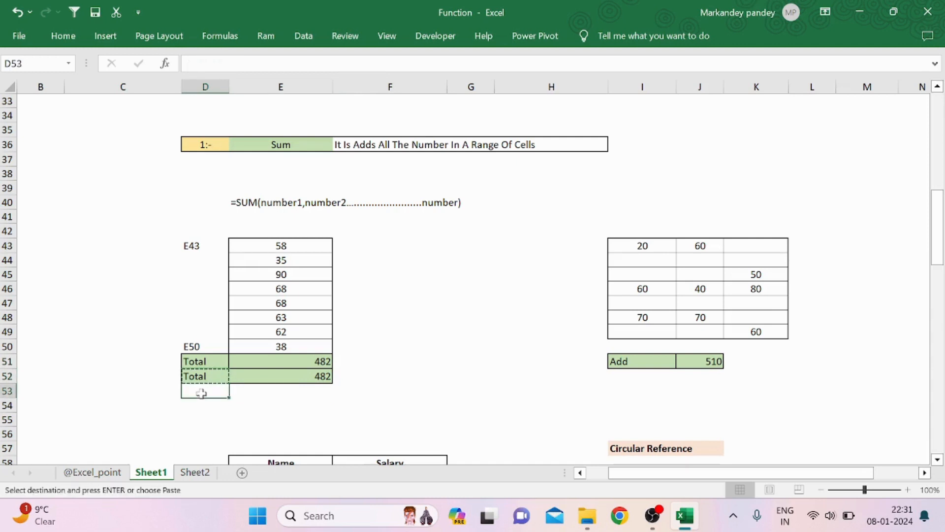
key(ctrl+v)
Step: Total the number list in E53 by writing out the full formula =SUM(E43:E50), with a colon between the first and last cell addresses
click(257, 392)
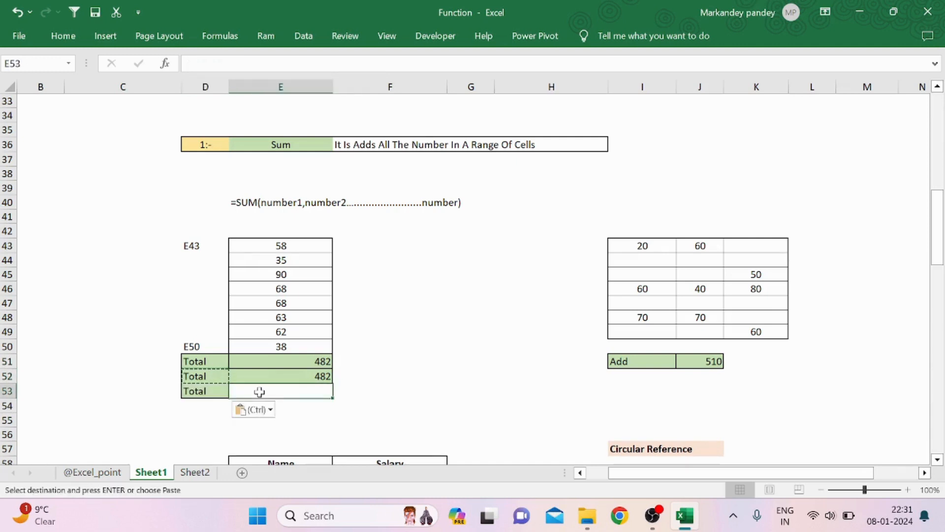
text(=SUM()
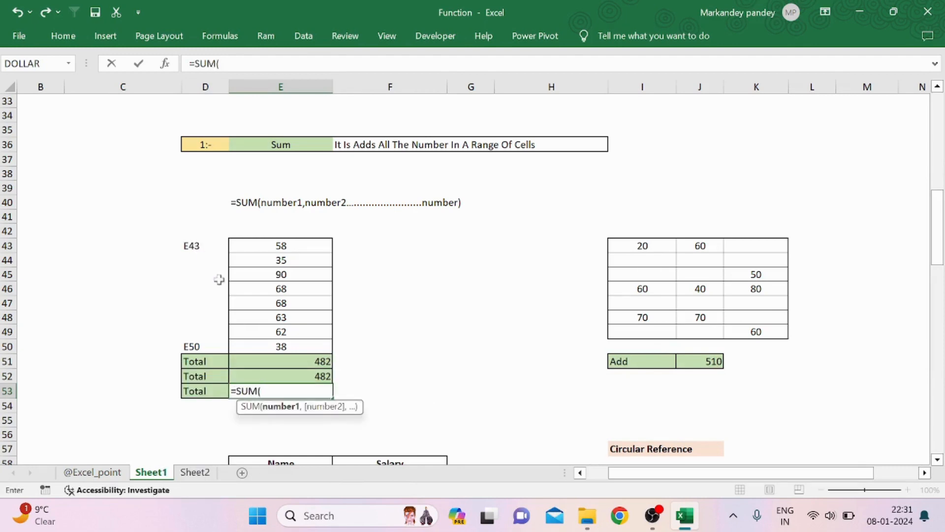
text(E43)
scroll(389, 320, up, 6)
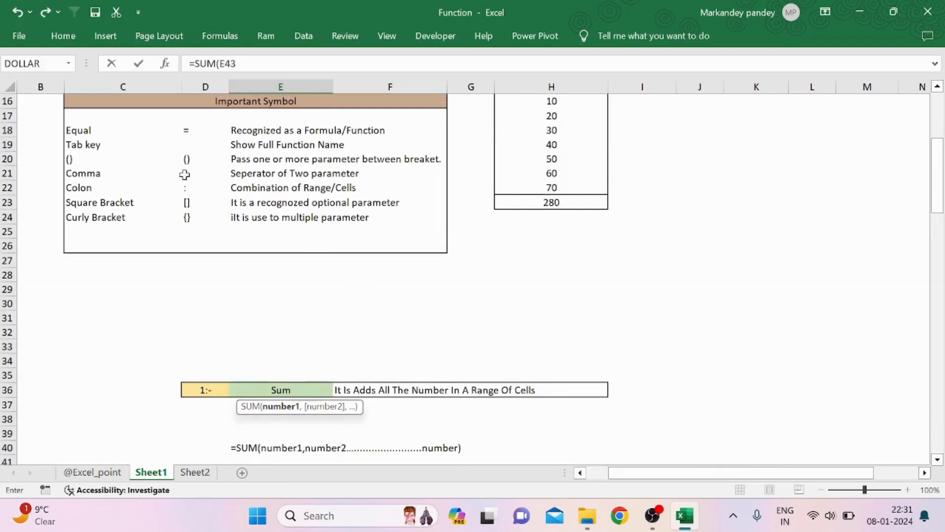
scroll(297, 280, down, 7)
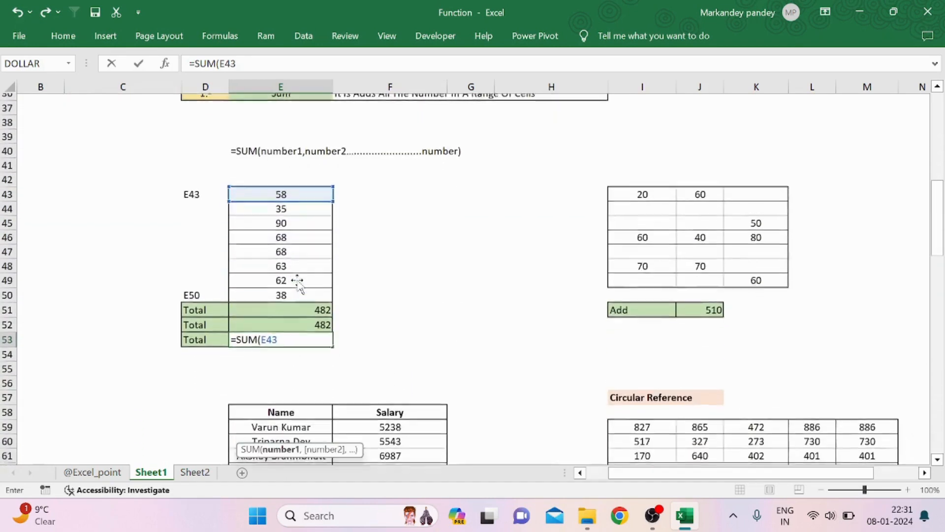
text(:)
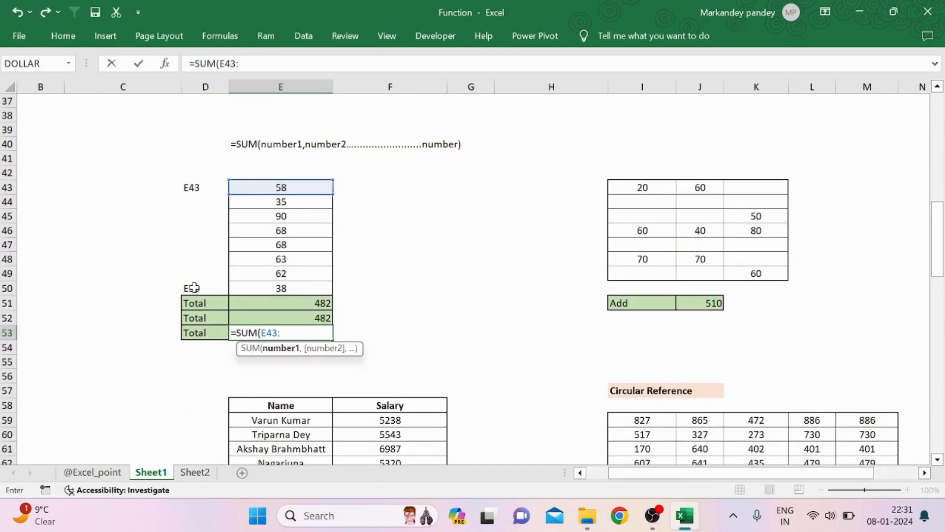
text(E5)
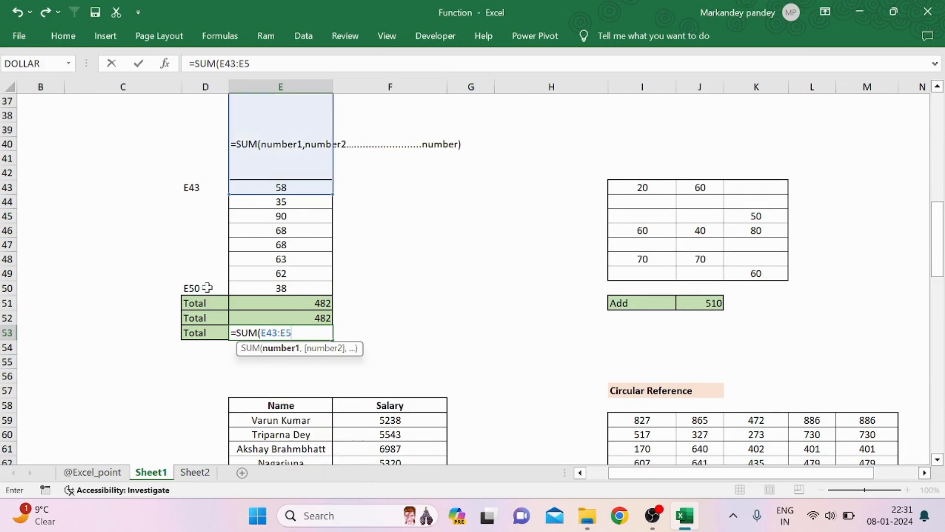
text(0)
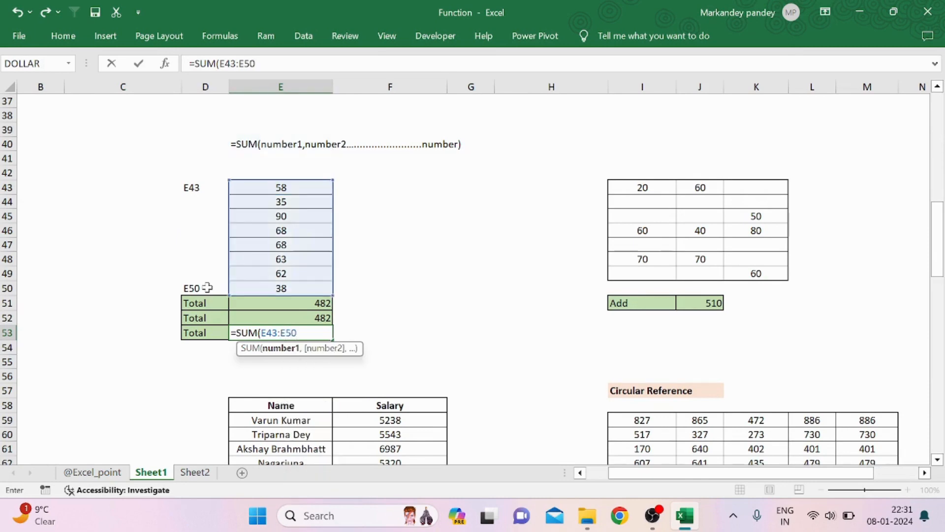
text())
key(Return)
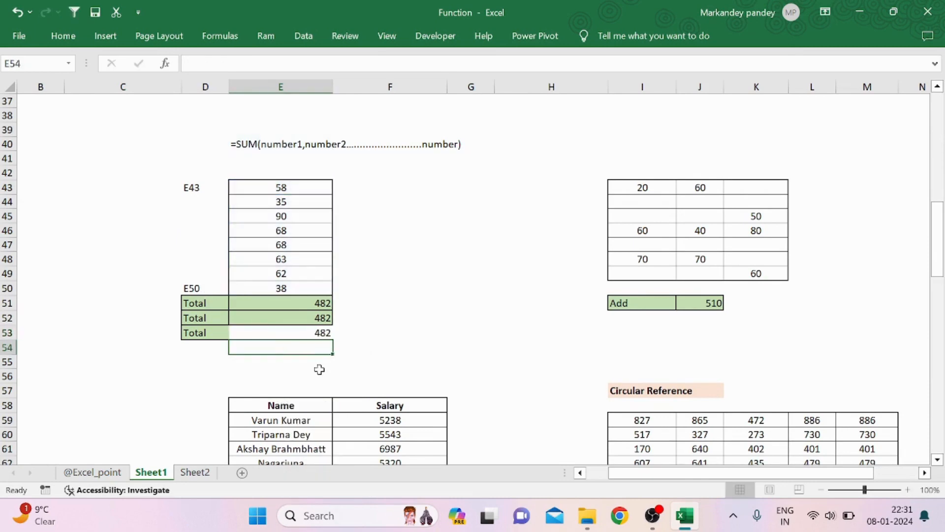
click(279, 336)
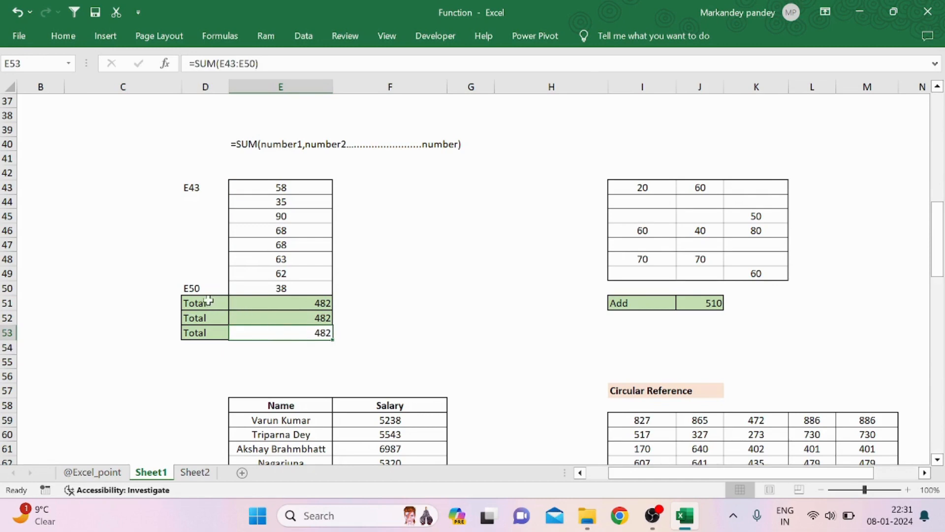
drag(208, 302, 317, 333)
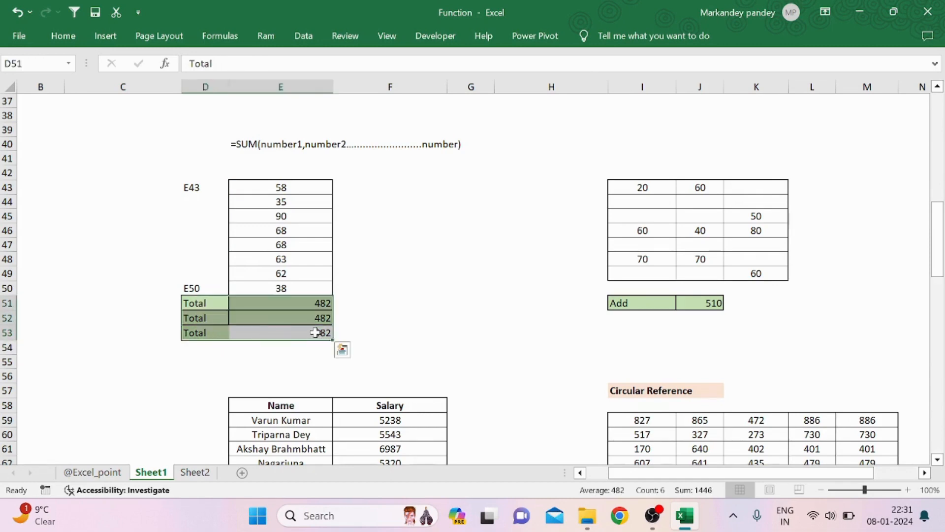
click(399, 265)
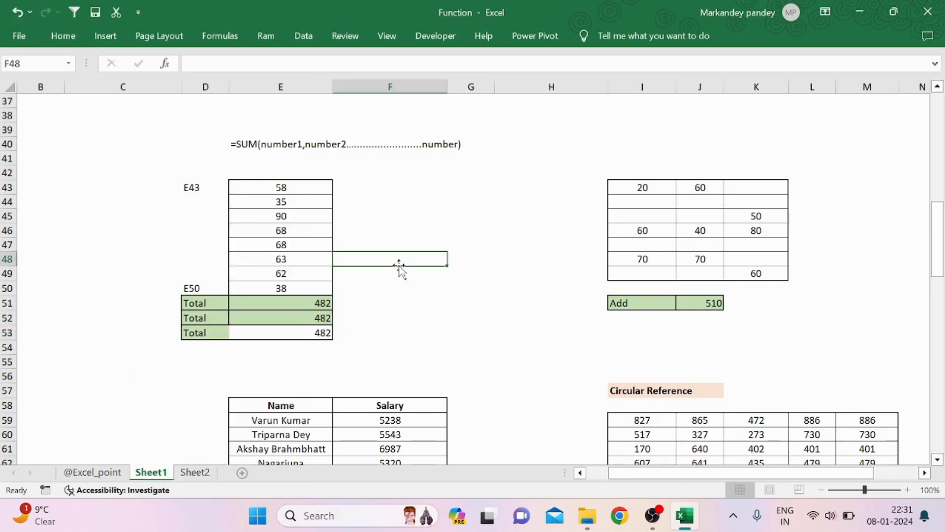
drag(297, 303, 294, 335)
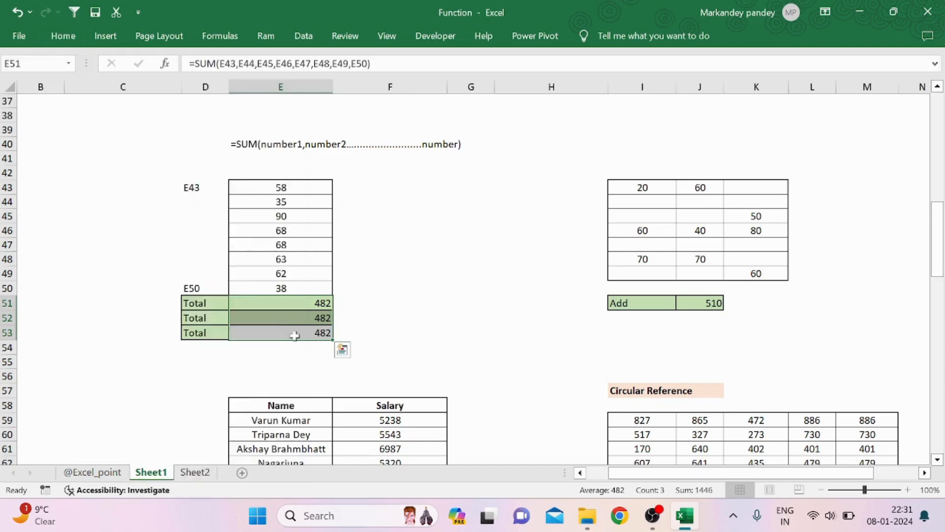
click(364, 293)
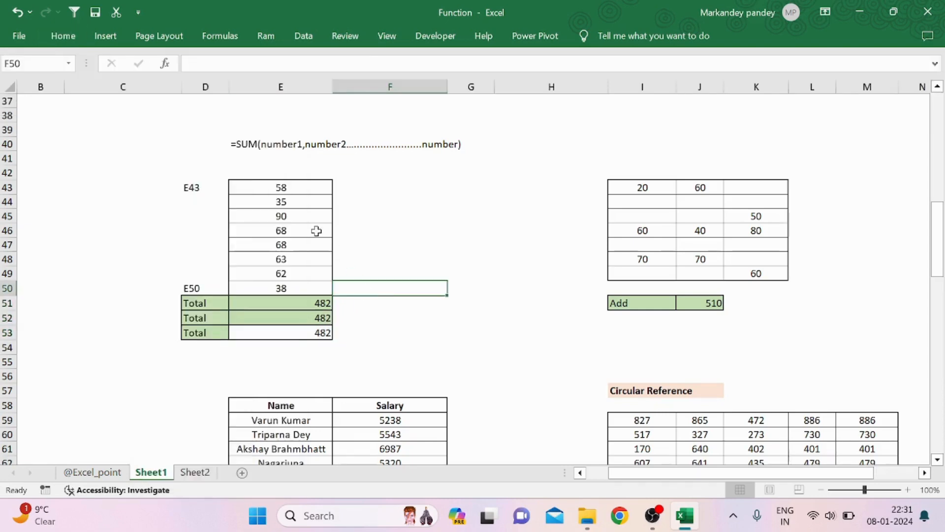
Step: Copy the number list E43:E50 to column G, starting at G43
drag(294, 190, 303, 289)
key(ctrl+c)
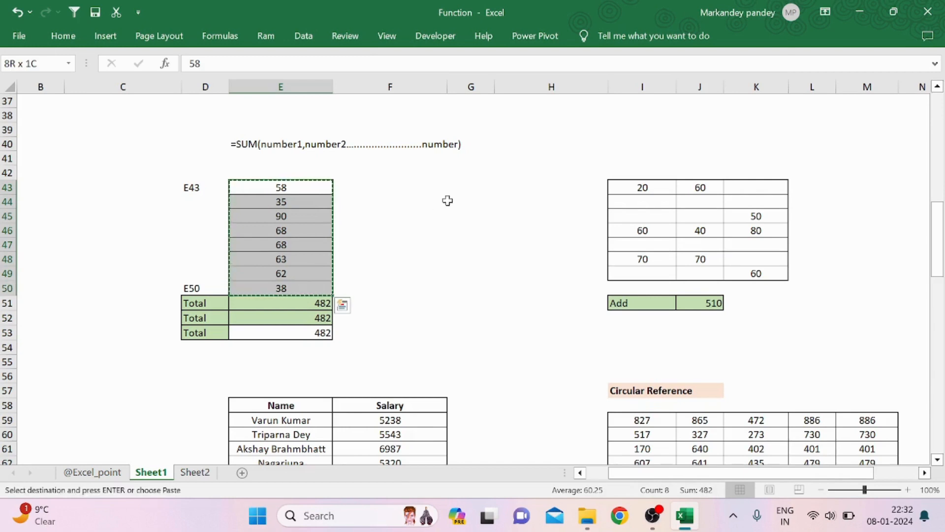
click(438, 188)
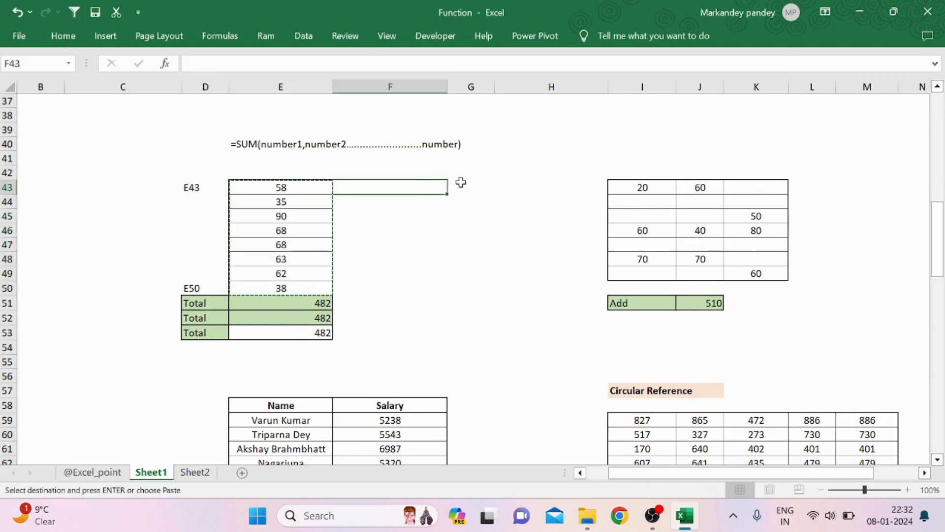
click(460, 182)
key(ctrl+v)
click(531, 214)
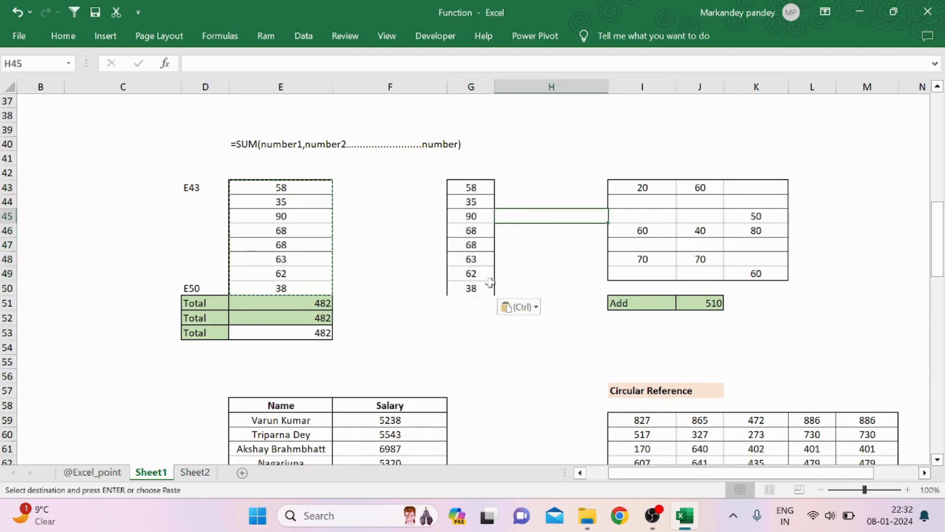
Step: Total the copied list in G51 with a SUM formula over the selected range G43:G50
click(471, 297)
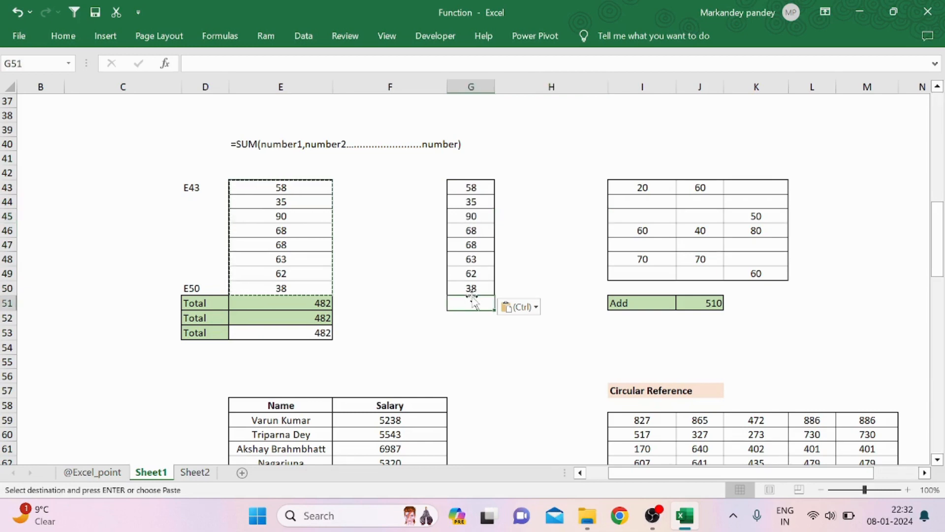
text(=SUM()
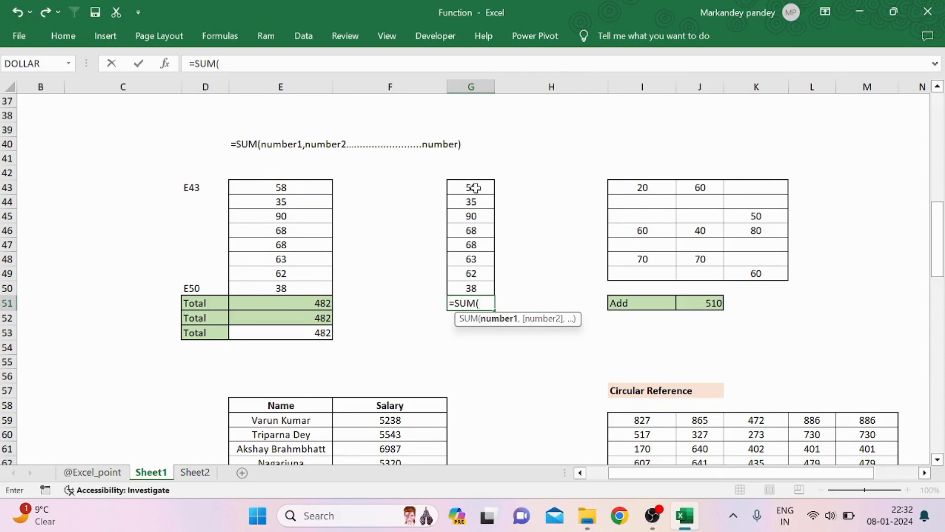
drag(474, 187, 481, 282)
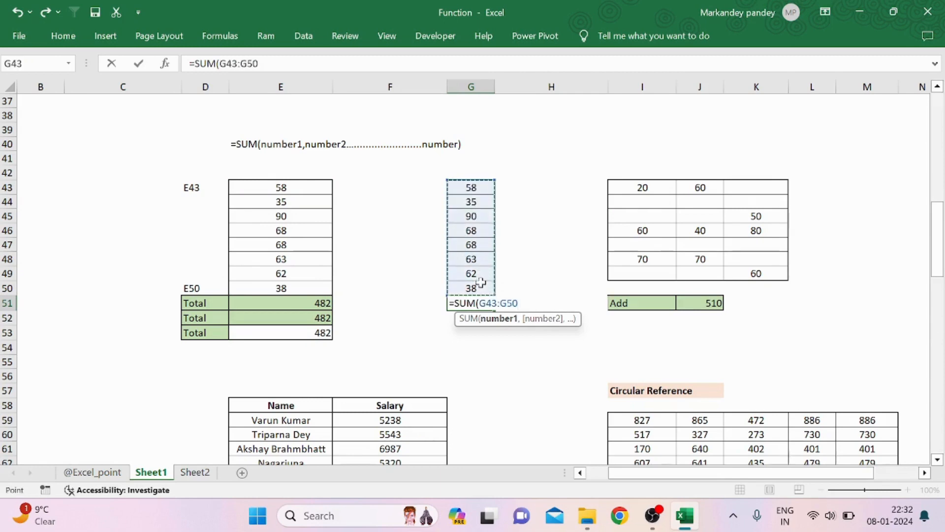
key(Return)
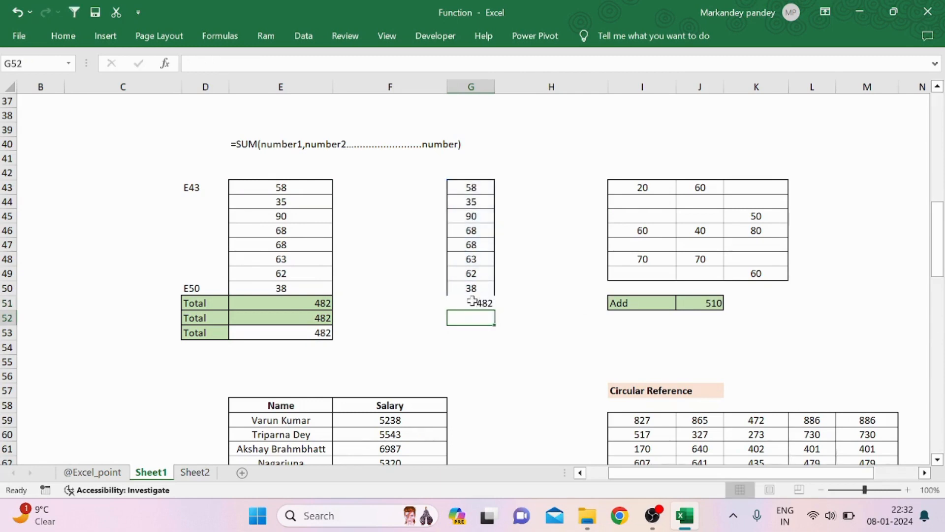
click(472, 301)
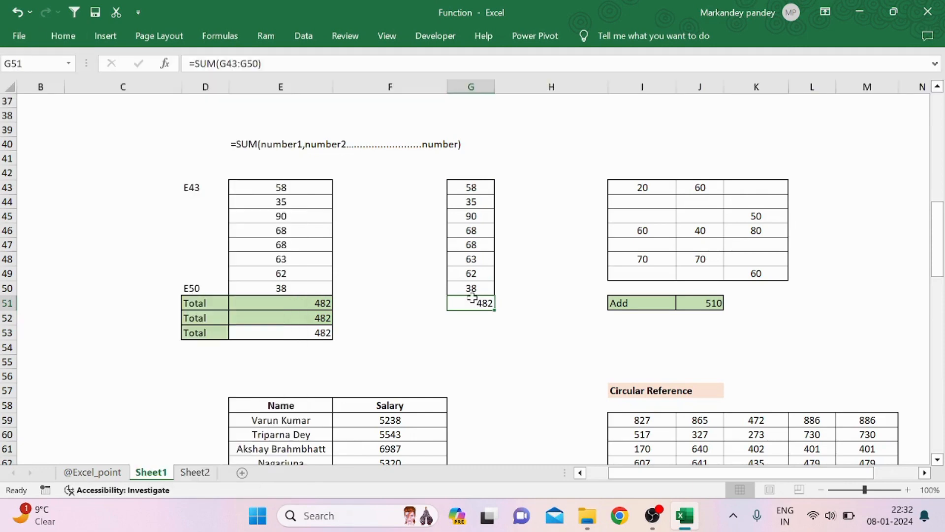
click(533, 250)
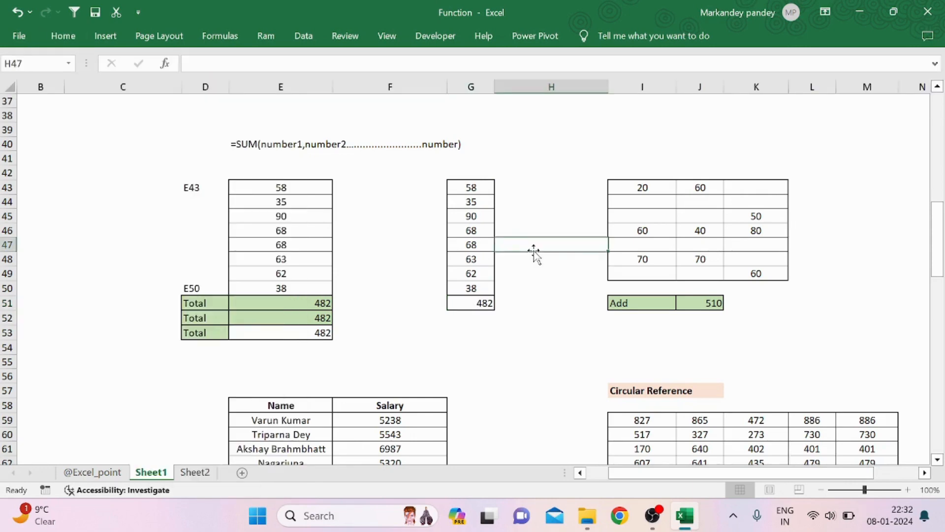
Step: Clear the result in J51 beside the Add label, below the table with scattered numbers
scroll(533, 251, right, 3)
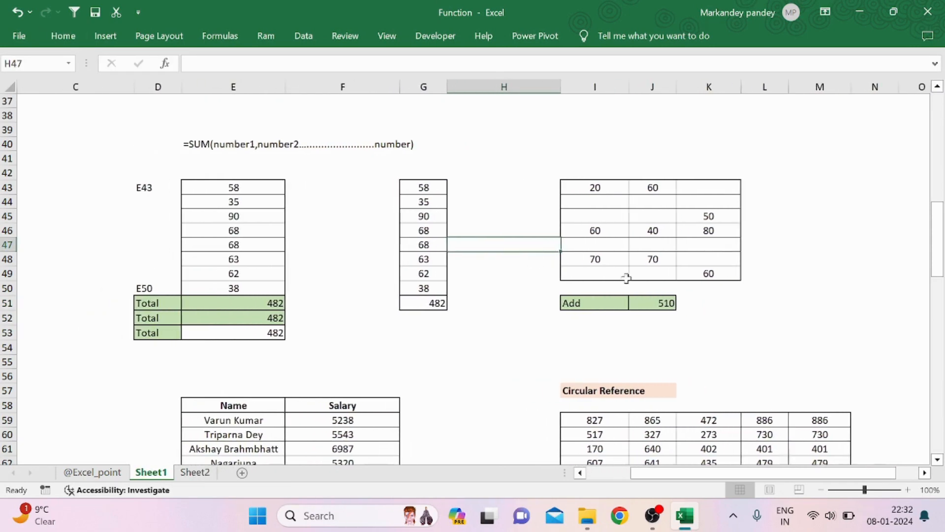
click(656, 301)
key(Delete)
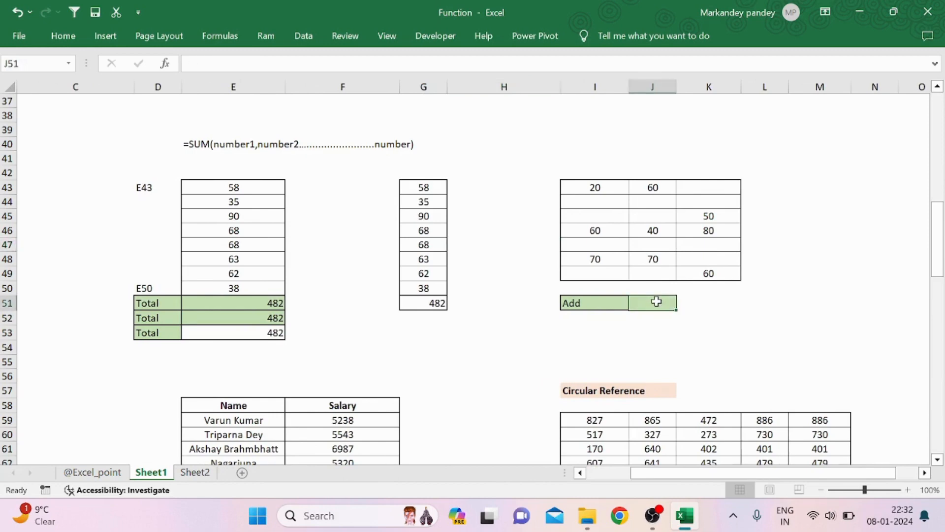
mouse_move(656, 301)
mouse_down()
mouse_move(738, 300)
mouse_move(651, 298)
mouse_up()
click(597, 187)
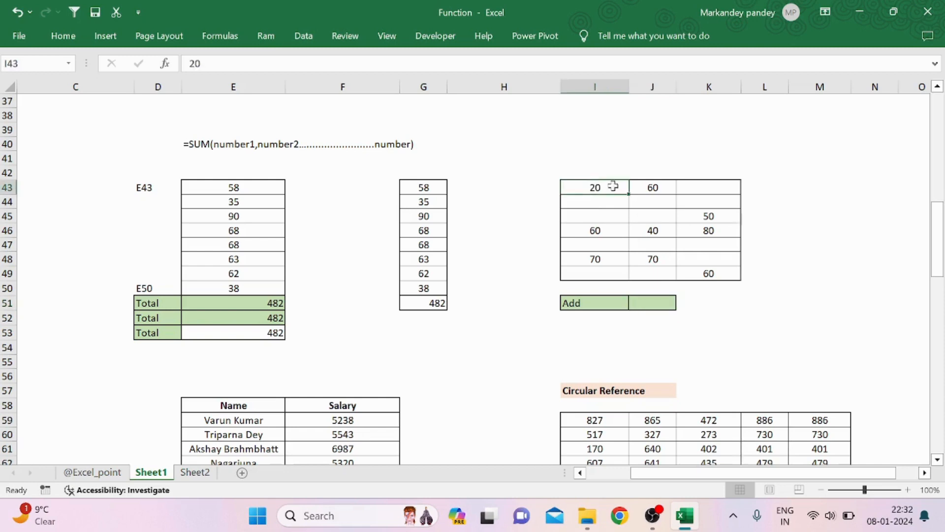
Step: Total the table with scattered numbers in J51 using a SUM formula over the selected range I43:K49
click(653, 191)
drag(710, 217, 707, 234)
click(660, 232)
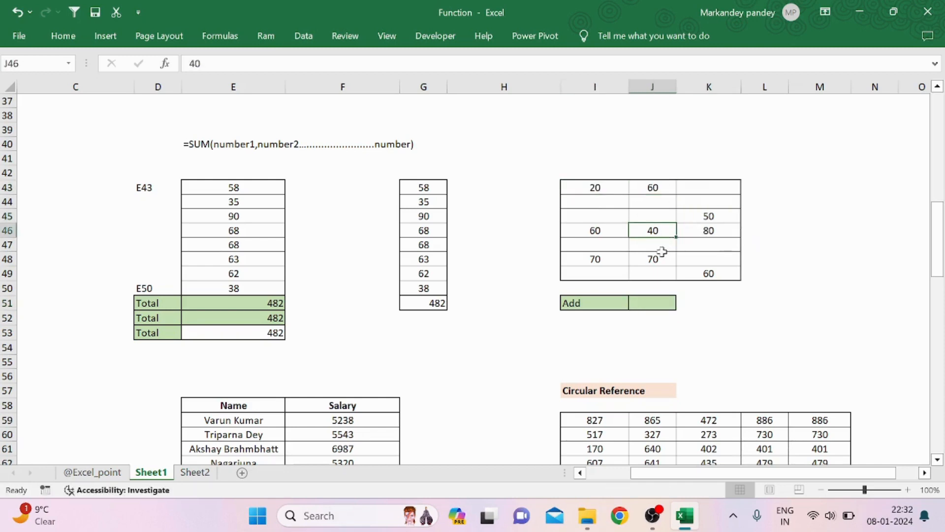
click(659, 256)
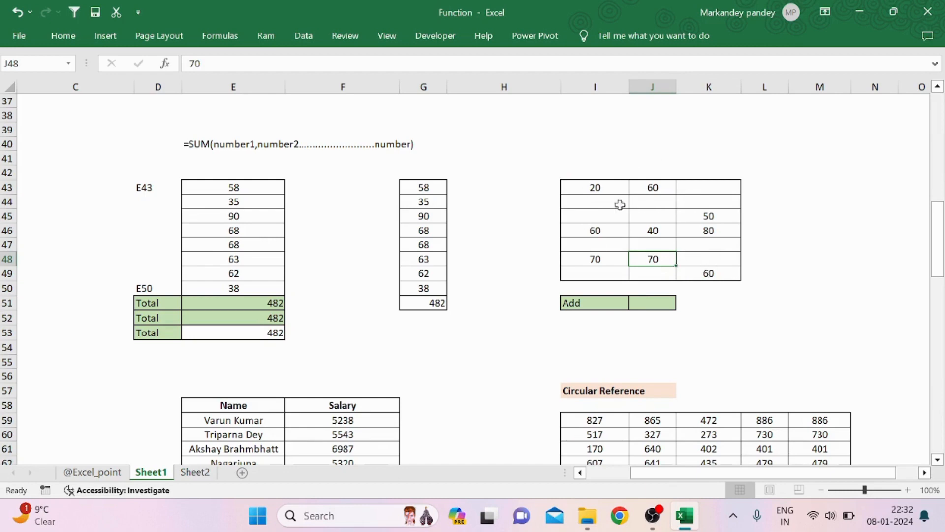
click(641, 303)
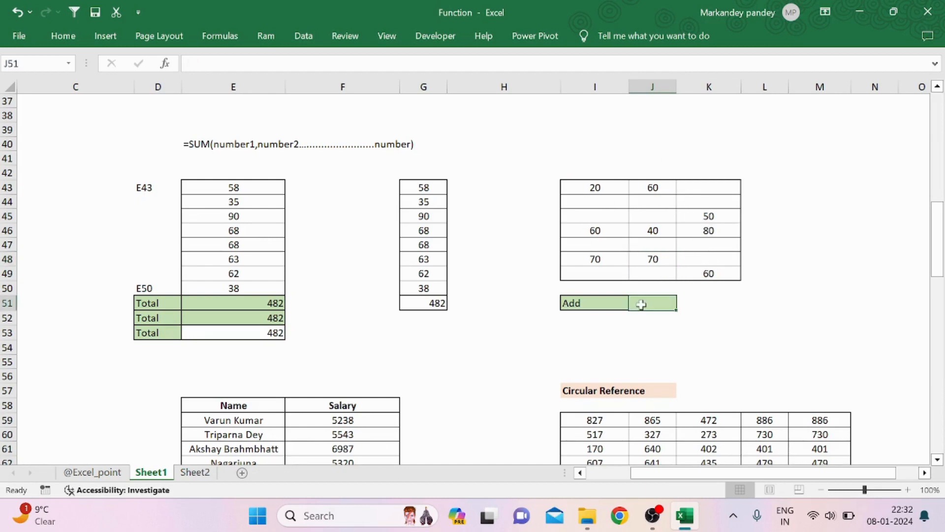
text(=)
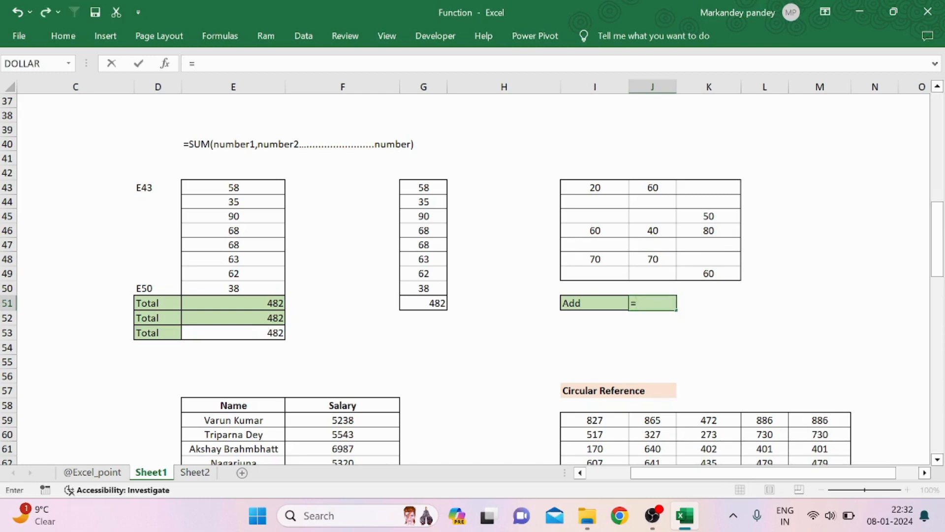
text(SUM()
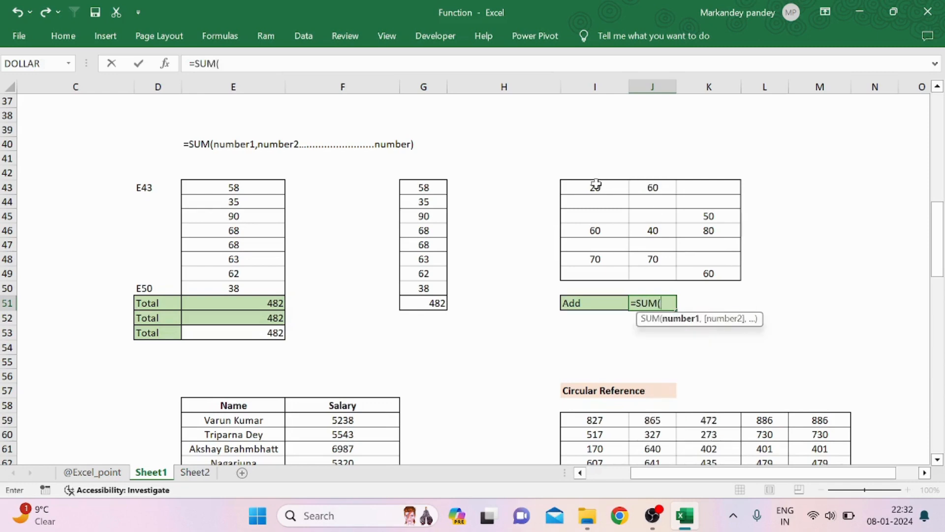
drag(597, 185, 708, 274)
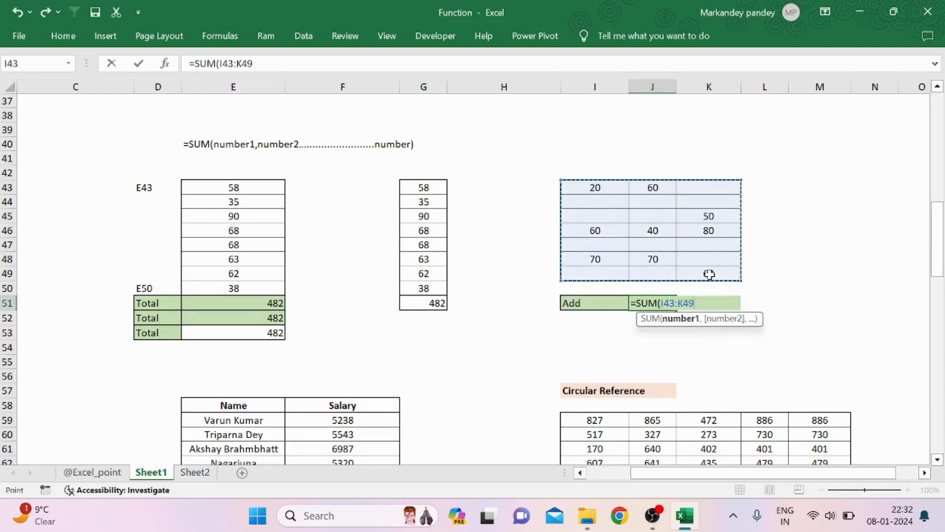
text())
key(Return)
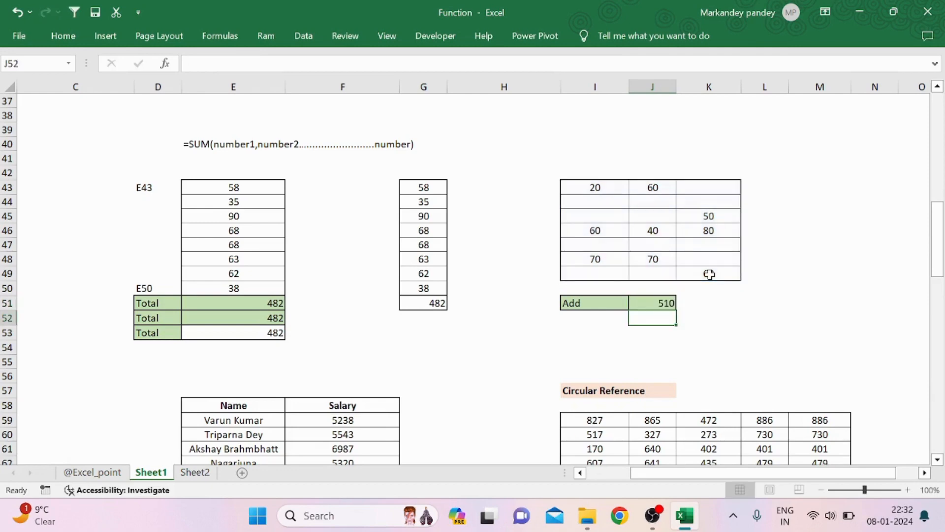
Step: Check the scattered numbers in the table against the SUM formula in J51
click(709, 275)
text(60)
key(Return)
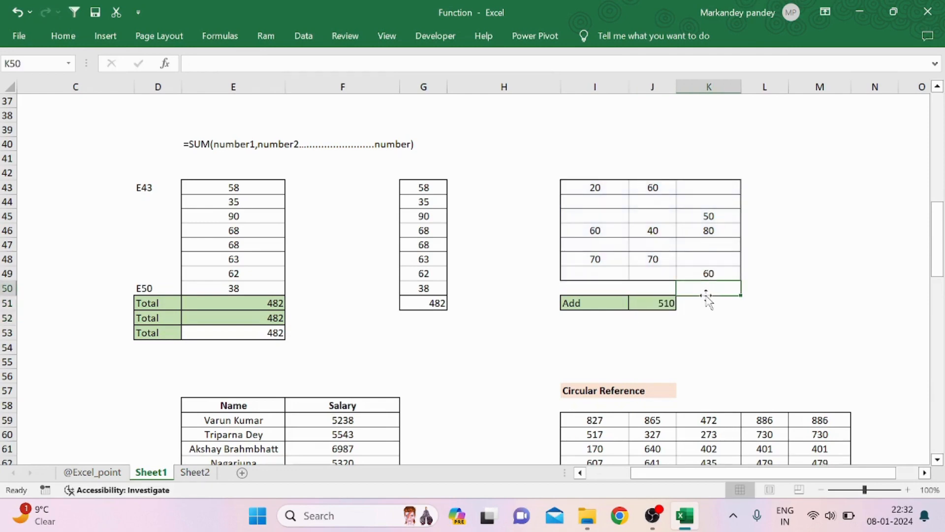
click(599, 186)
click(644, 185)
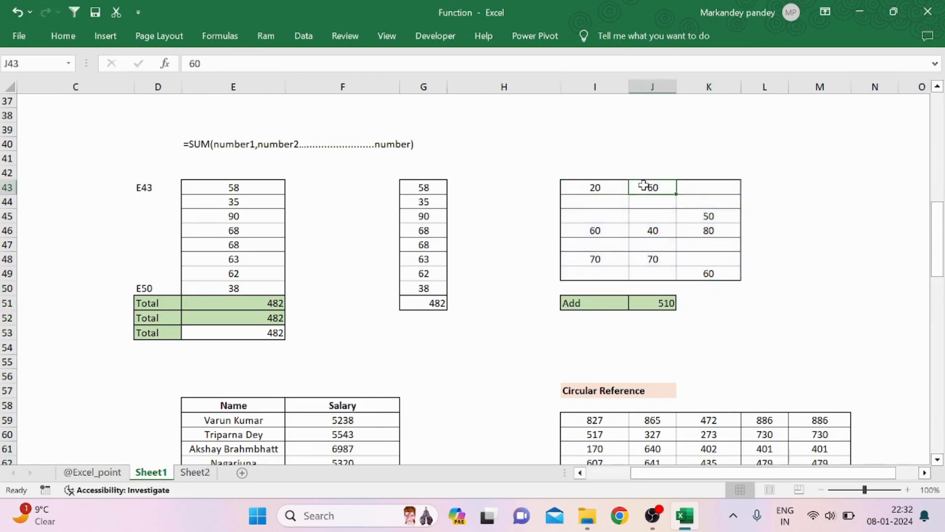
click(709, 216)
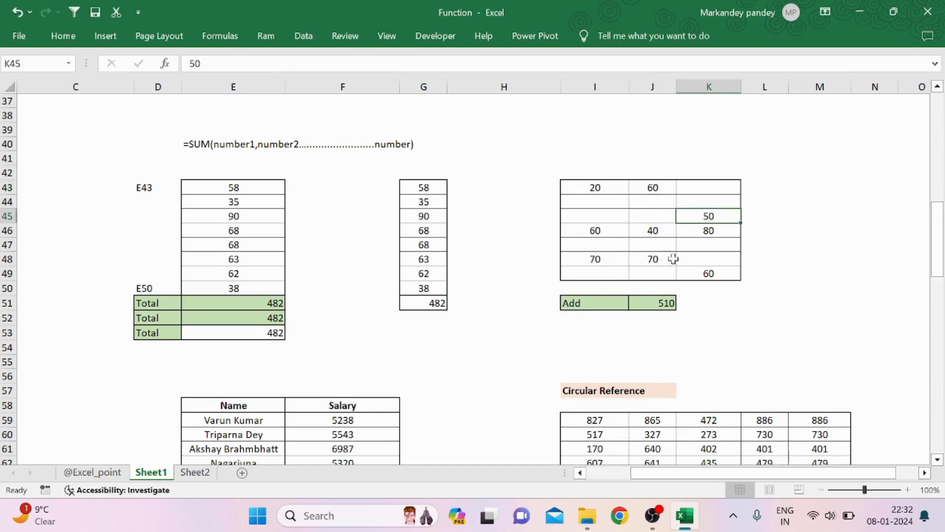
click(658, 303)
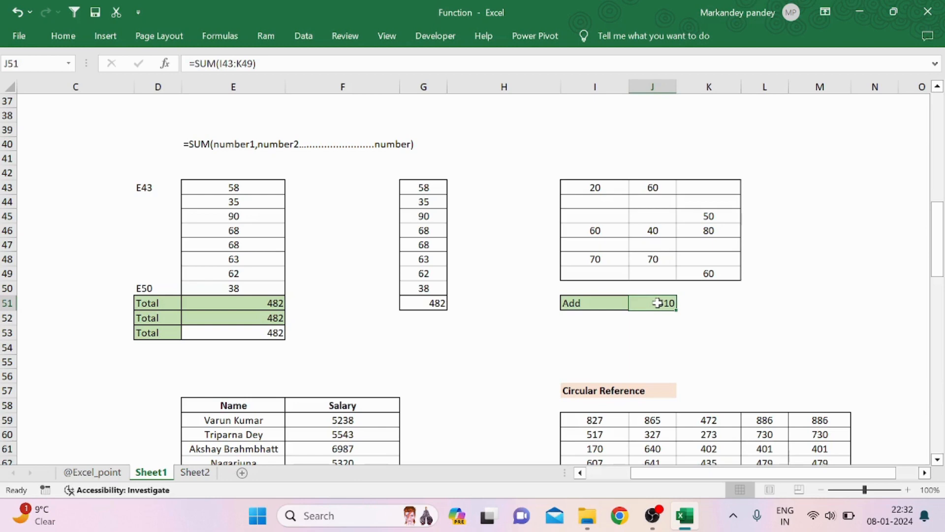
Step: Copy the Add row I51:J51 to the row below and clear the copied result in J52
drag(594, 304, 666, 305)
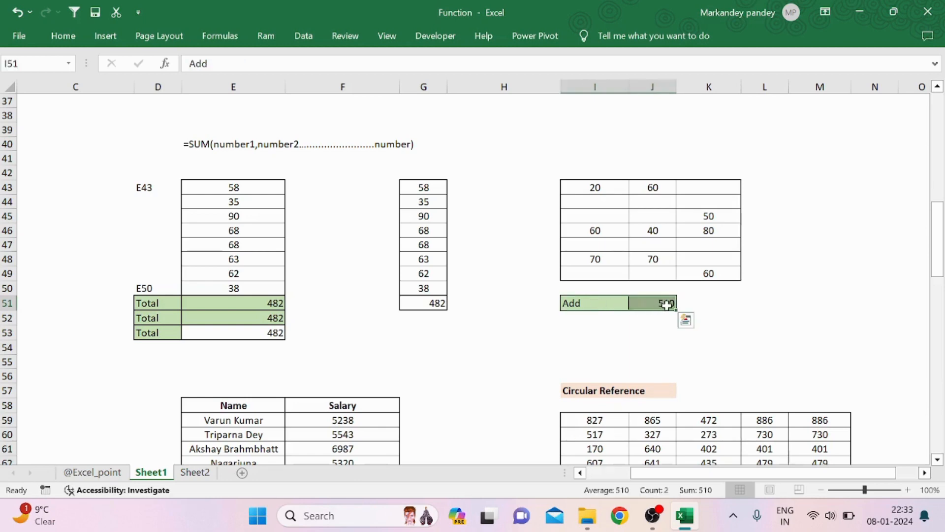
key(ctrl+c)
click(601, 319)
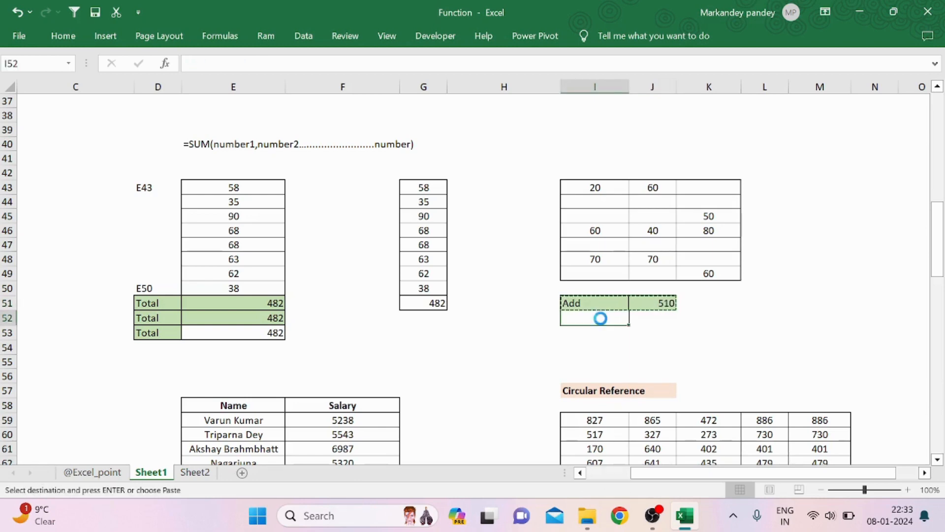
key(ctrl+v)
click(649, 318)
key(Delete)
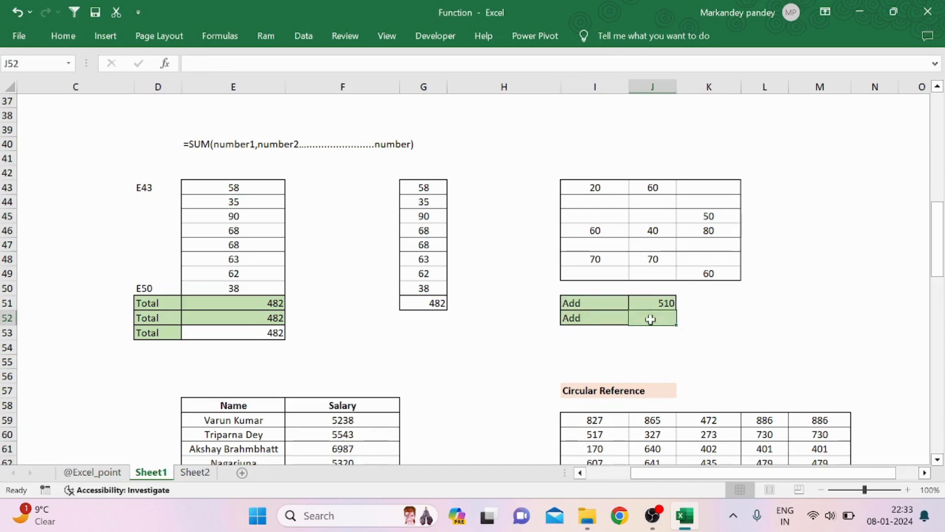
Step: Total only the filled table cells in J52 with separate arguments: =SUM(I43,J43,K45,K46,J46,I46,I48,J48,K49)
click(737, 315)
click(657, 318)
text(=SUM()
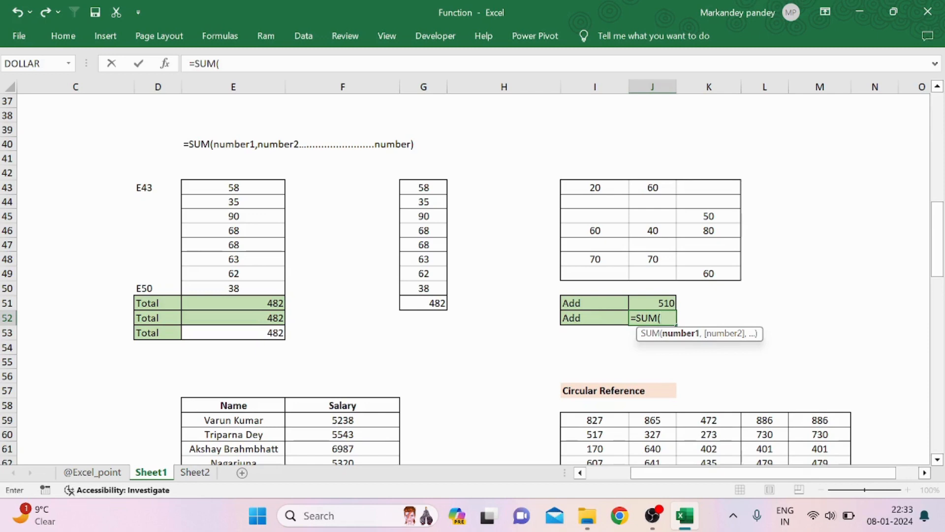
click(598, 188)
text(,)
click(652, 189)
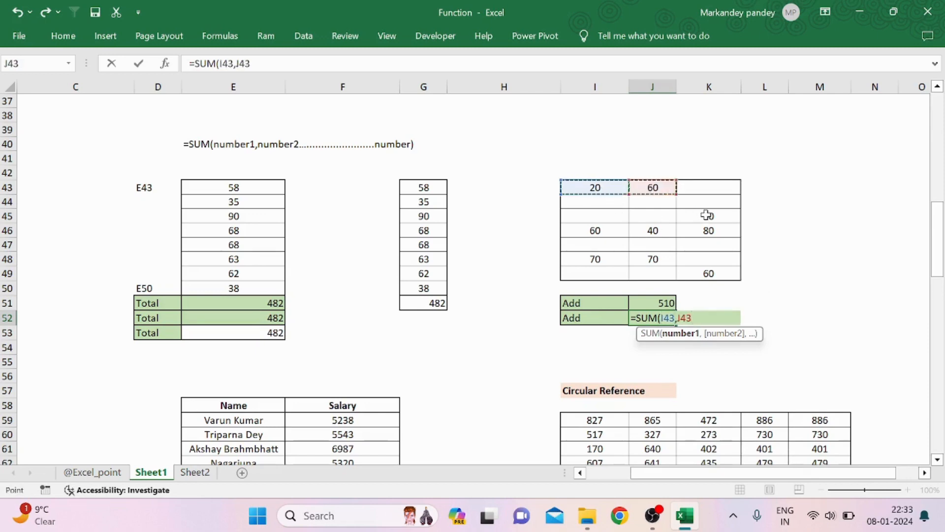
text(,)
click(706, 216)
text(,)
click(719, 230)
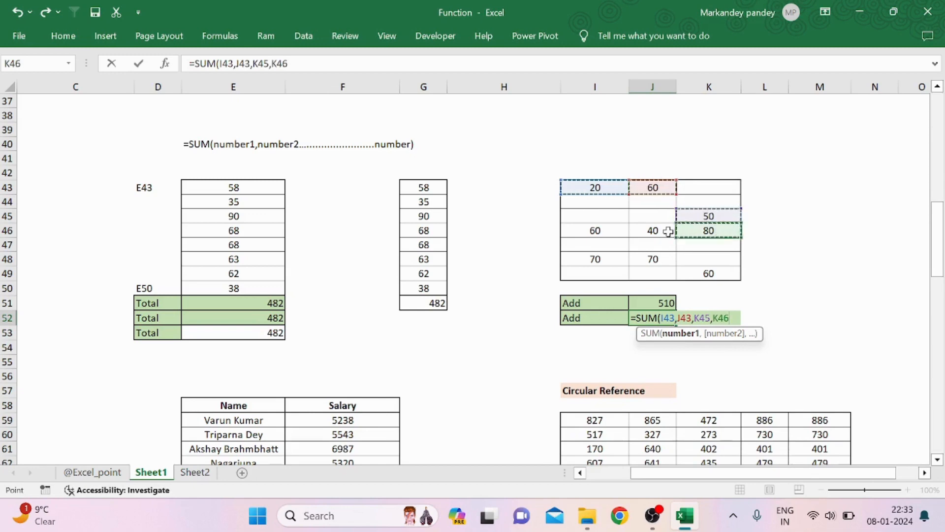
text(,)
click(653, 230)
text(,)
click(596, 230)
text(,)
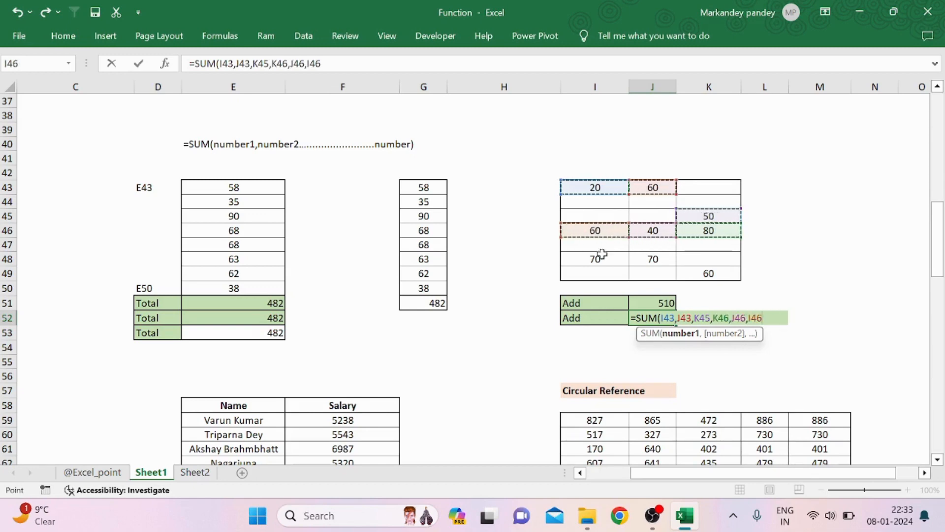
click(597, 258)
text(,)
click(648, 260)
text(,)
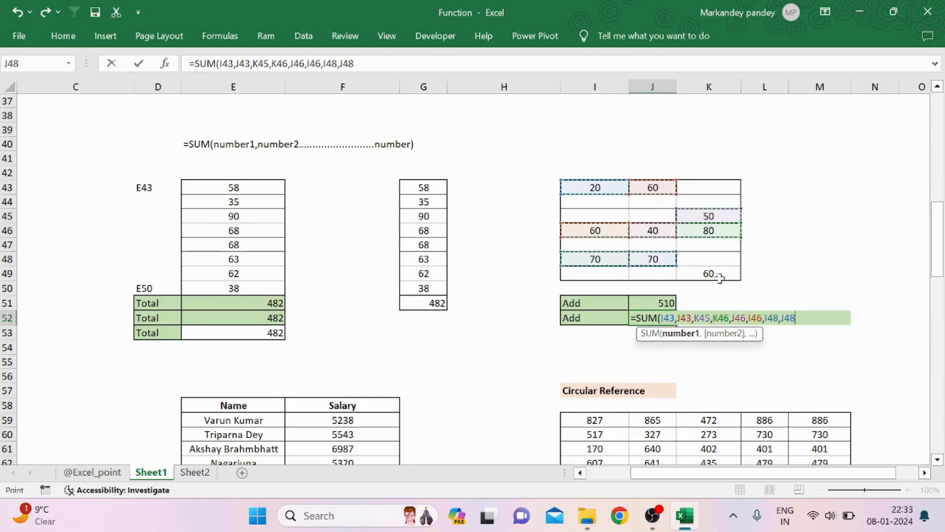
click(715, 273)
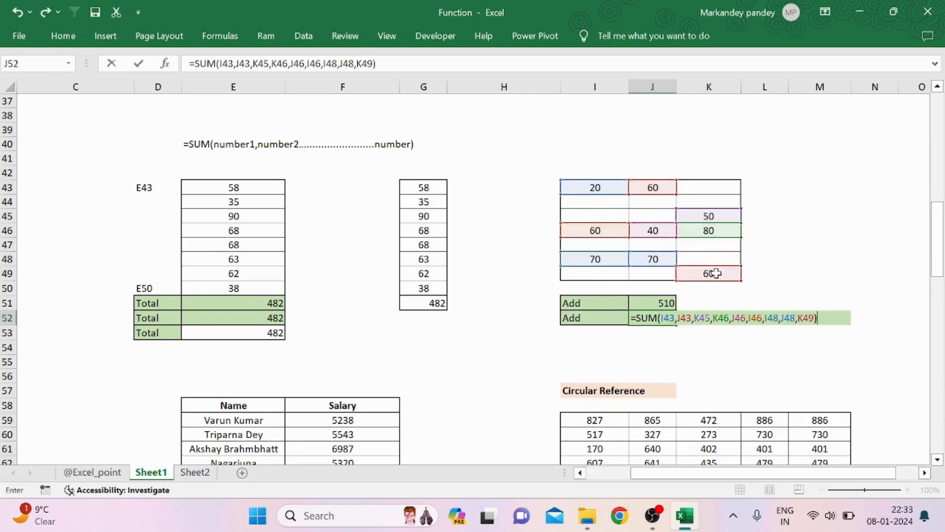
key(Return)
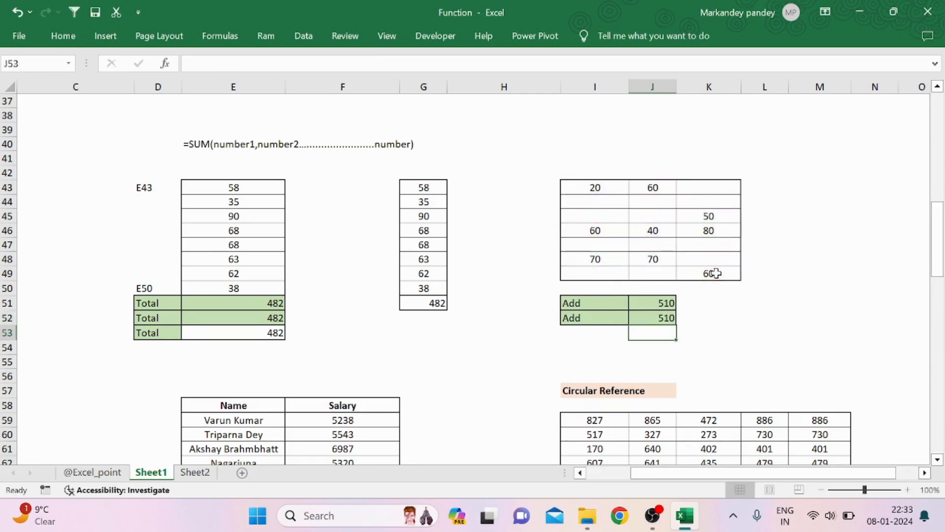
Step: Display the SUM formula in E51 as text by adding a space before its equals sign
click(649, 318)
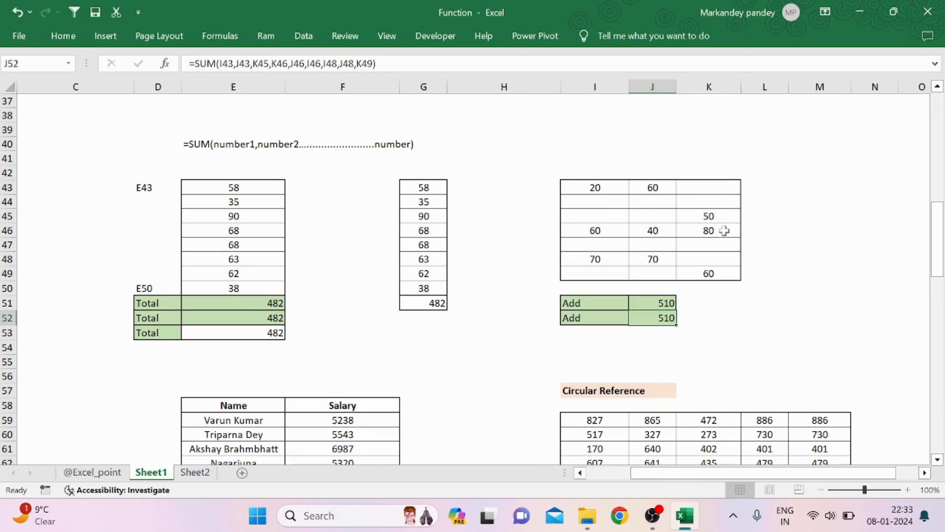
click(274, 302)
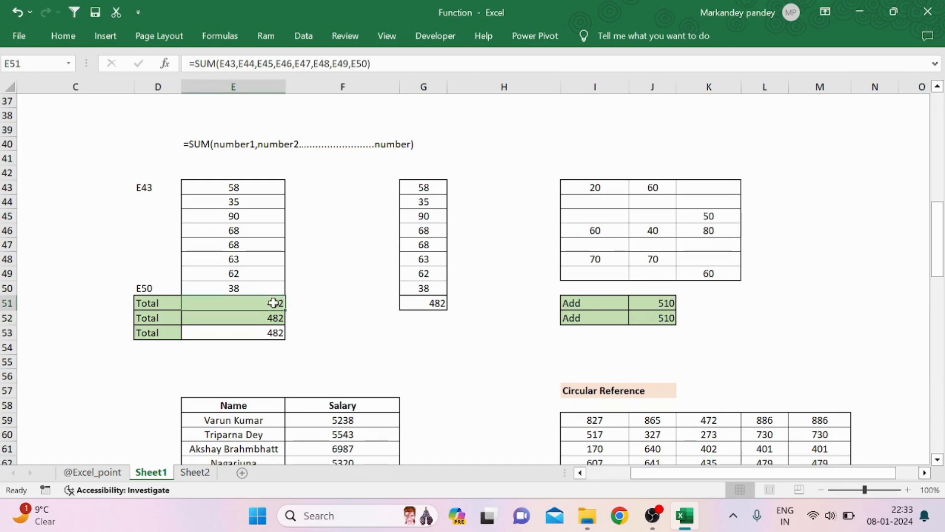
key(F2)
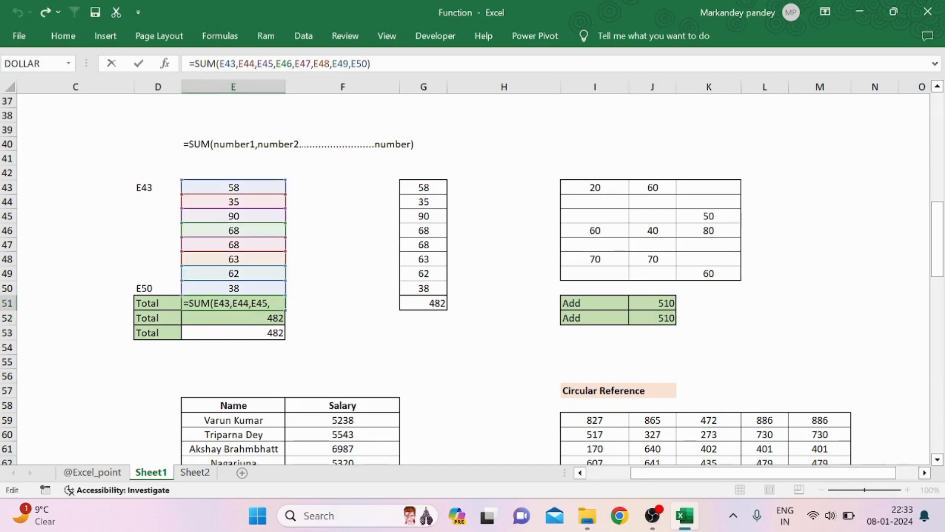
click(510, 244)
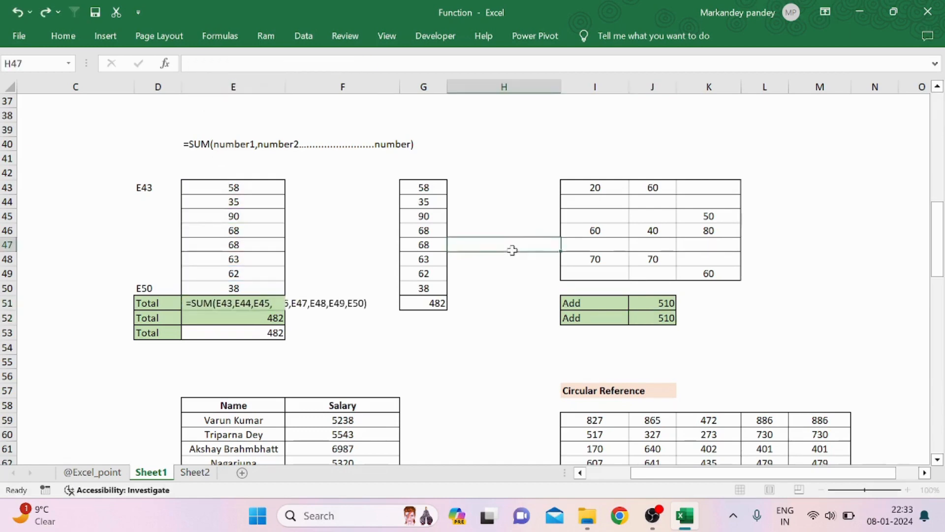
Step: Display the second Add formula in J52 as text by adding a space before its equals sign
click(661, 317)
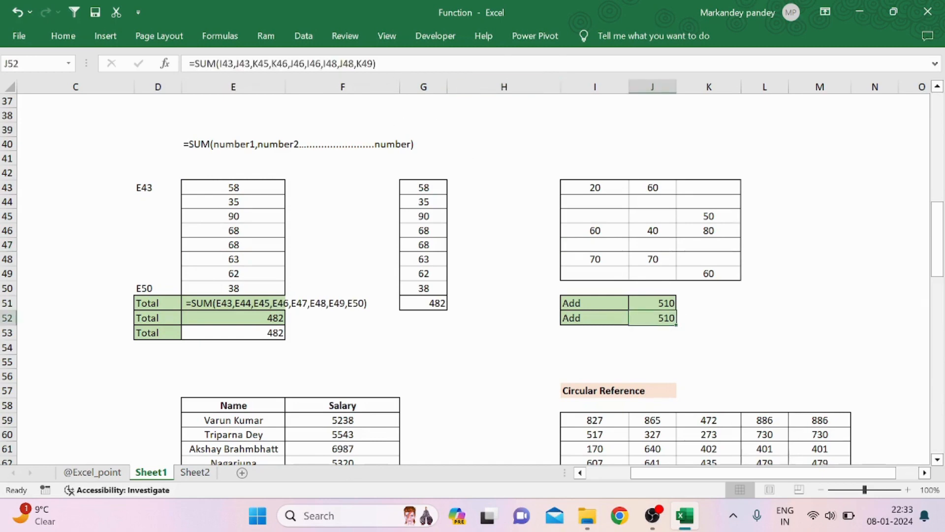
click(190, 63)
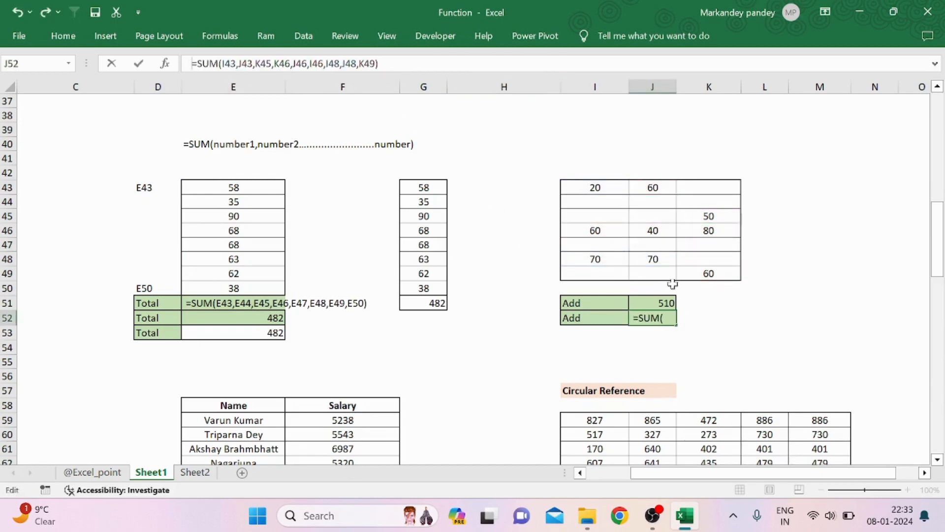
click(807, 317)
click(650, 320)
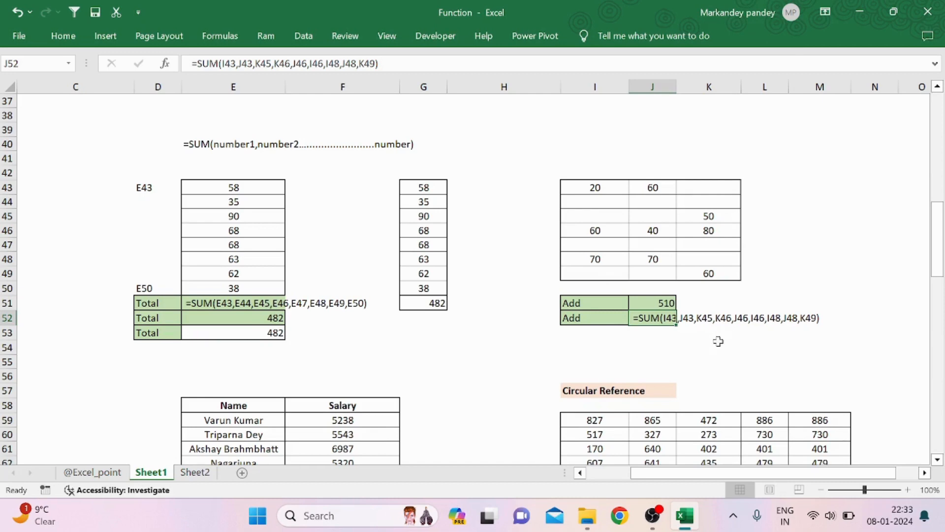
Step: Remove the leading space from the formula in J52 so that it calculates again
click(190, 63)
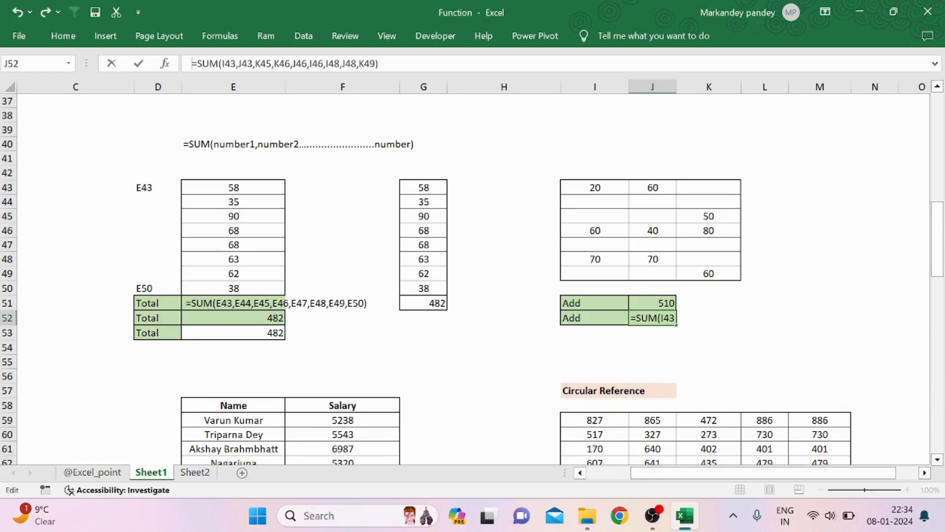
key(BackSpace)
key(Return)
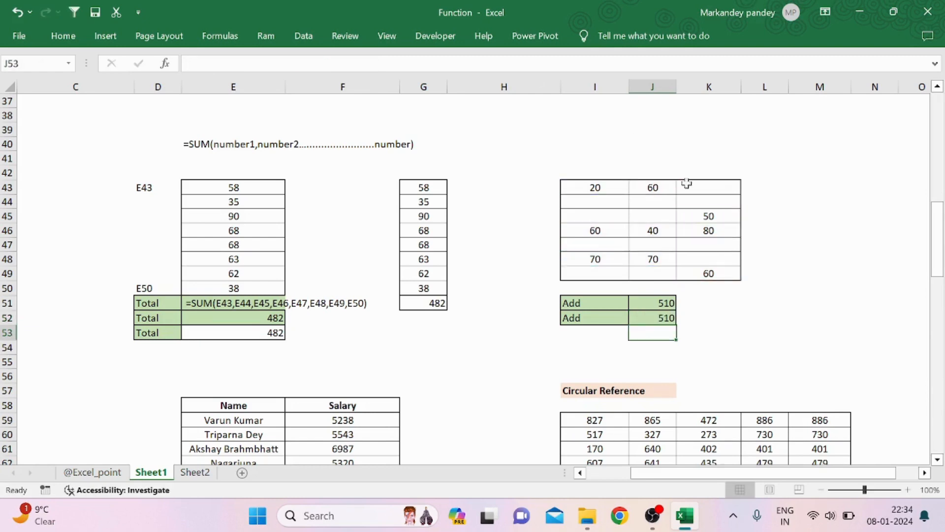
Step: Re-enter the second Add total in J52 by picking only the filled cells: =SUM(I43,J43,K45,K46,J46,K49,J48,I48,I46)
click(663, 319)
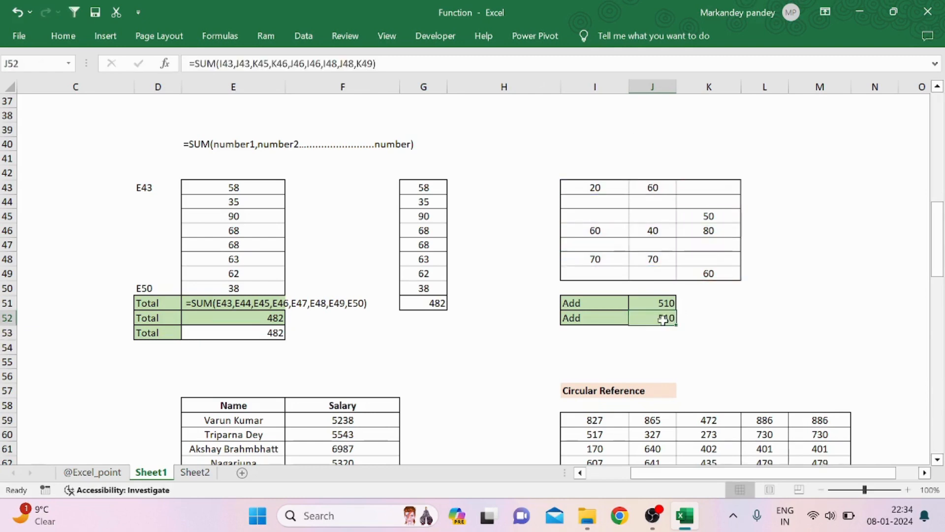
text(=SUM)
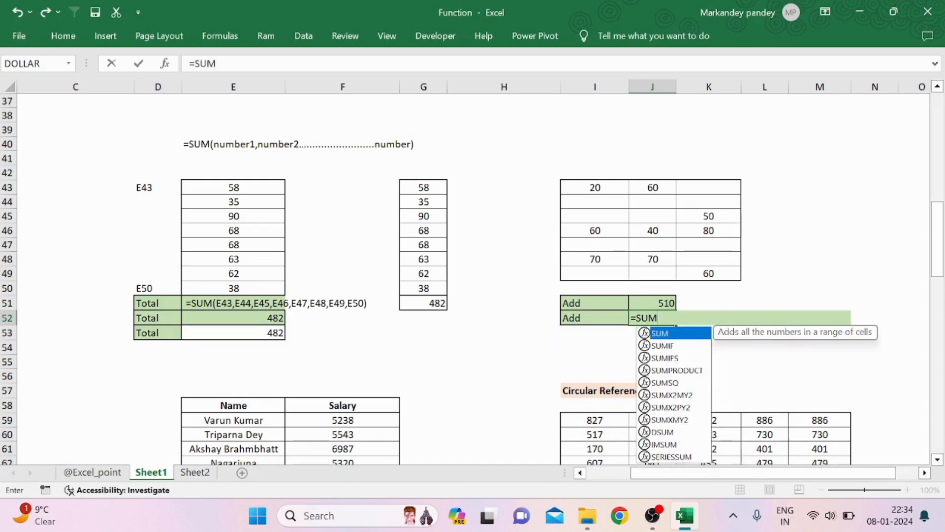
text(()
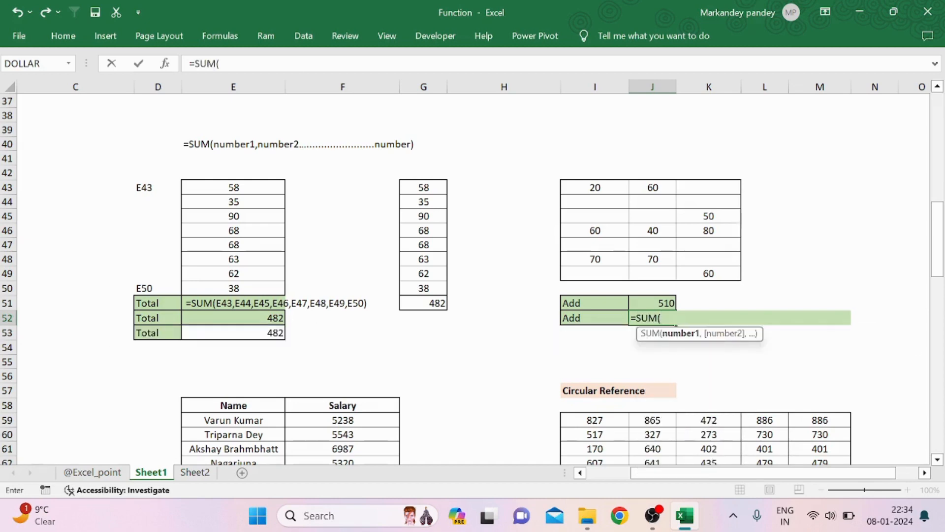
click(595, 187)
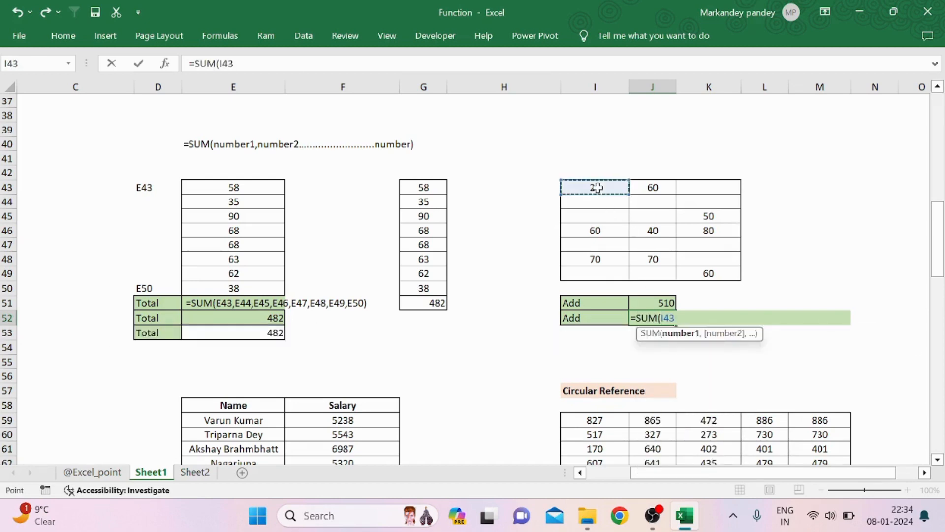
text(,)
click(654, 189)
text(,)
click(711, 216)
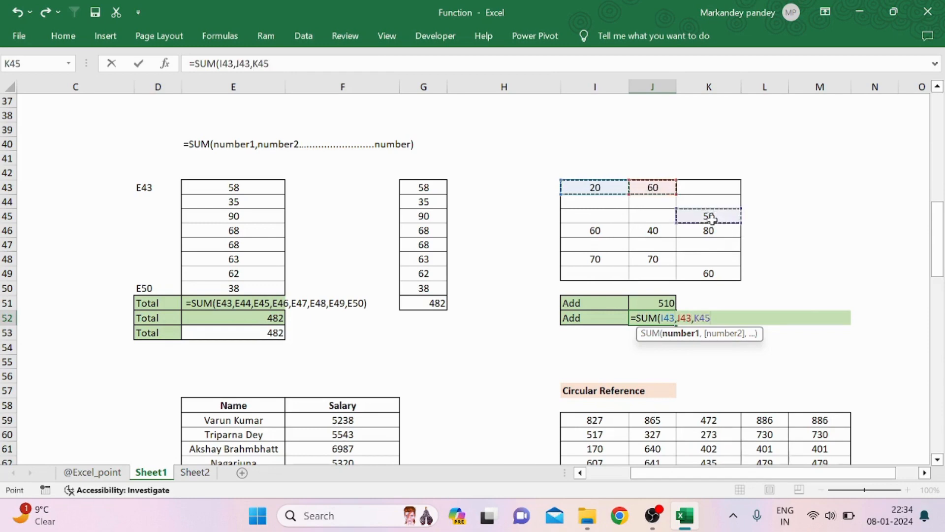
text(,)
click(712, 230)
text(,)
click(655, 231)
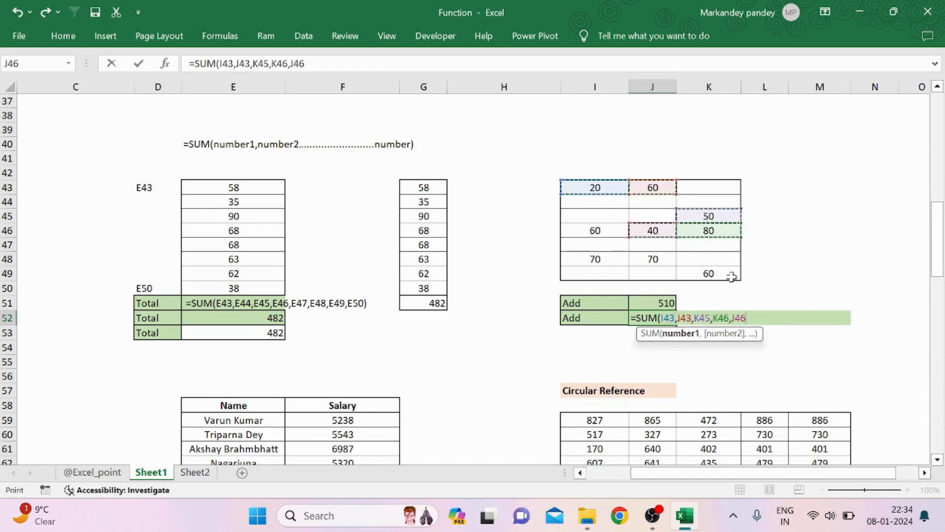
text(,)
click(710, 274)
text(,)
click(652, 259)
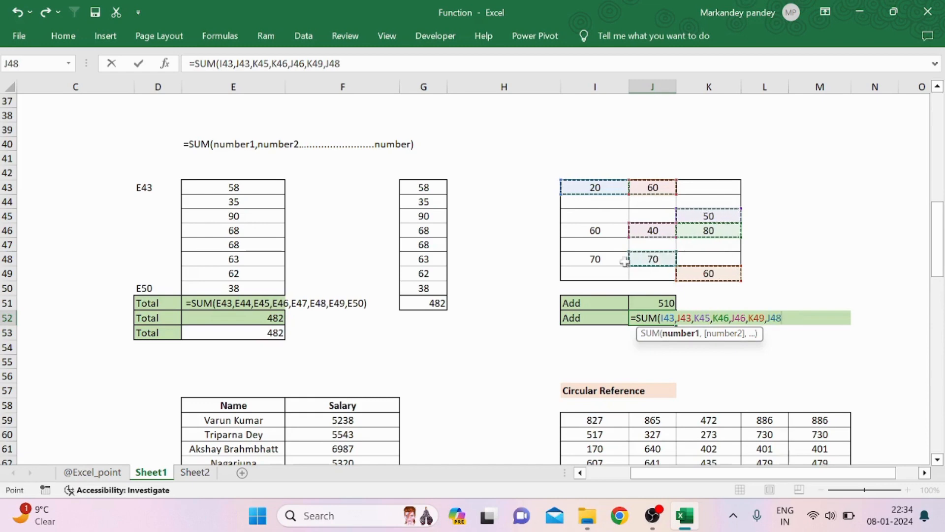
text(,)
click(603, 261)
text(,)
click(596, 231)
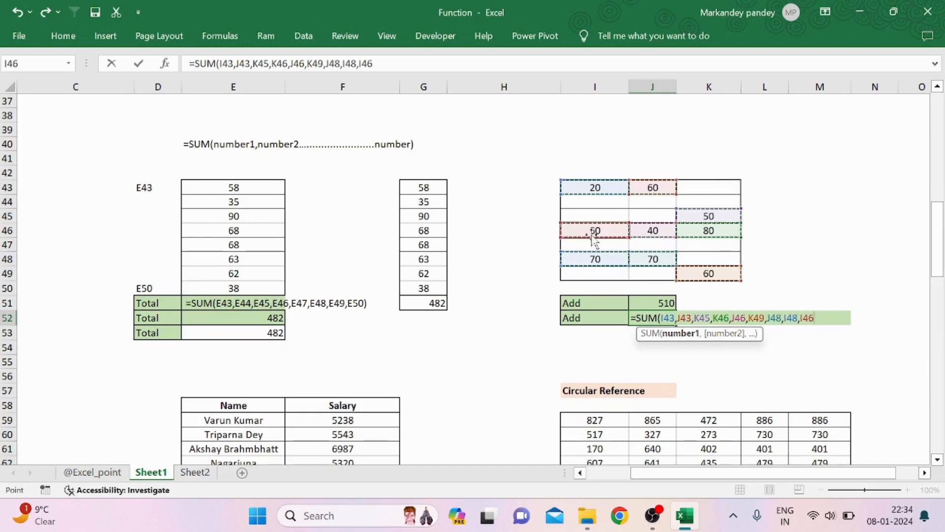
text())
key(Return)
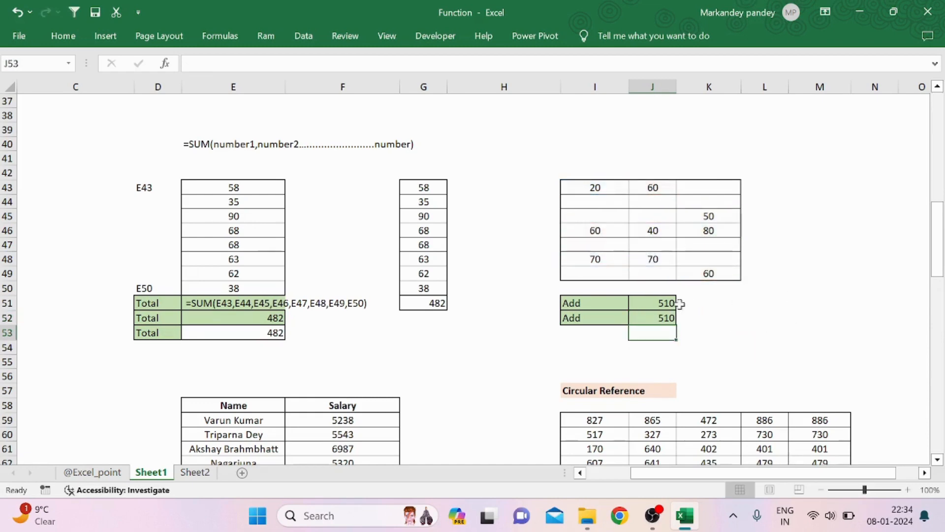
Step: Compare the range formula in J51 with the separate-argument formula in J52 by entering 10 in blank cell I45 and clearing it
click(595, 215)
text(10)
key(Return)
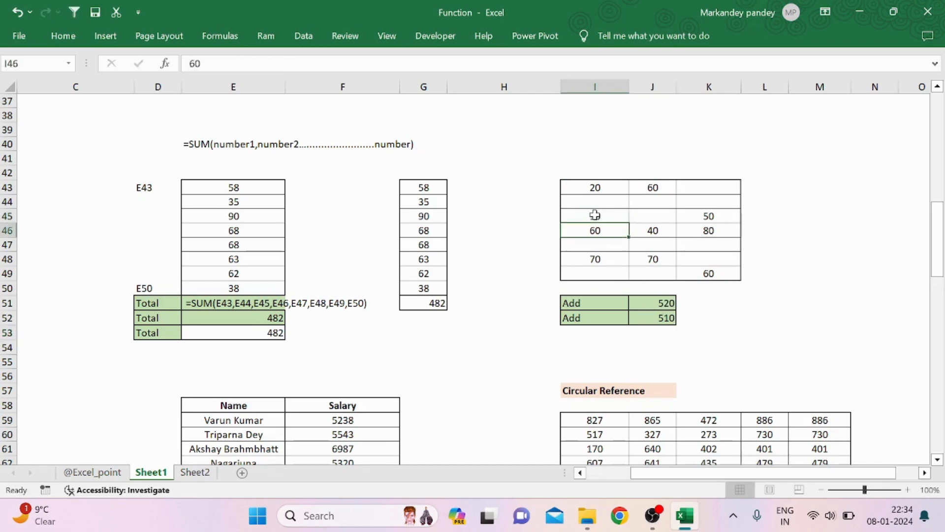
click(659, 301)
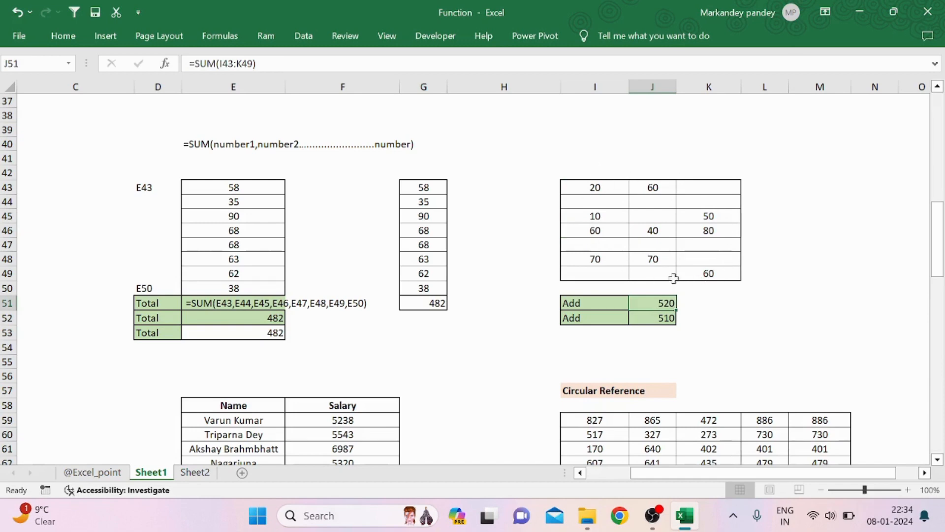
click(663, 317)
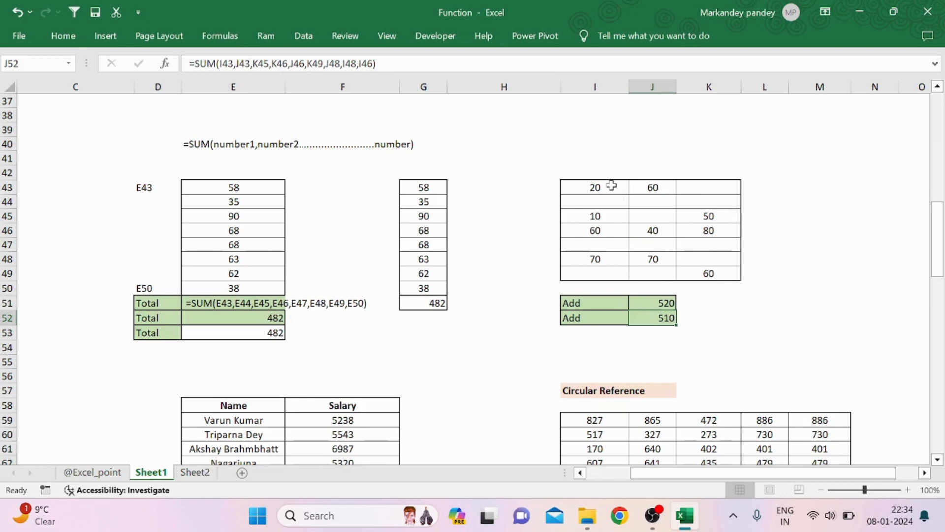
click(594, 218)
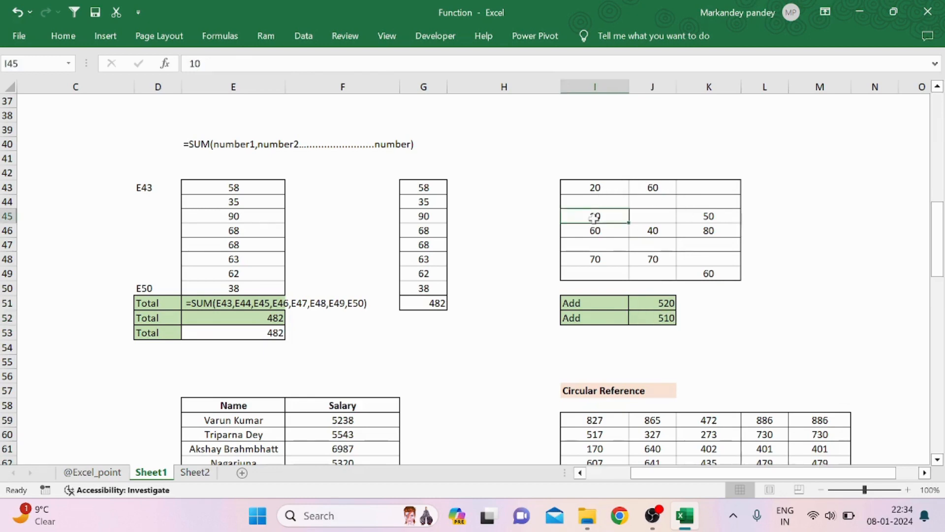
Step: Clear the salary table's Total cell F67 and total the salaries there with =SUM(F59:F66)
scroll(594, 218, down, 1)
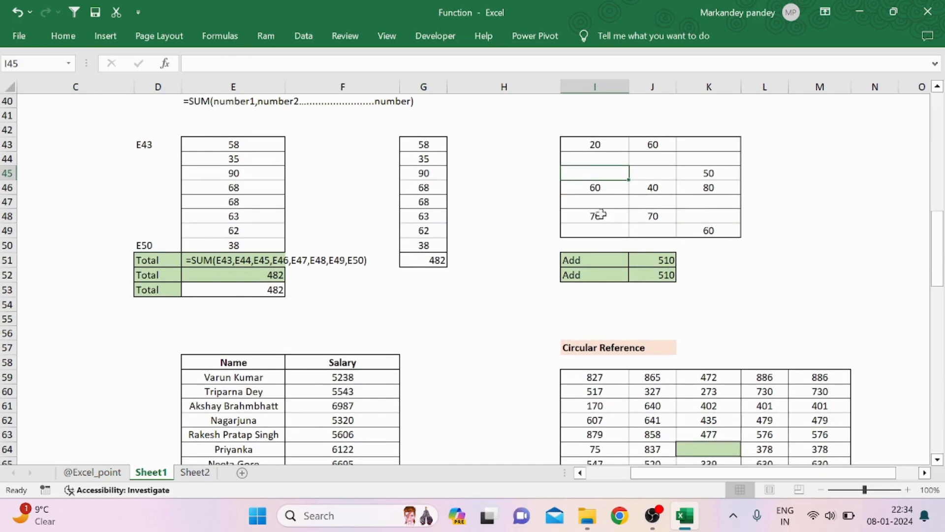
scroll(660, 209, down, 4)
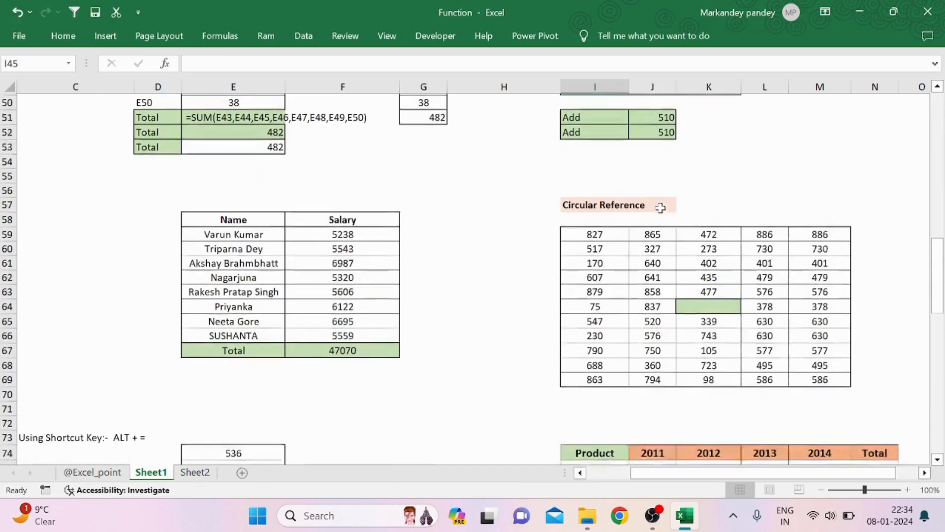
click(335, 330)
key(Delete)
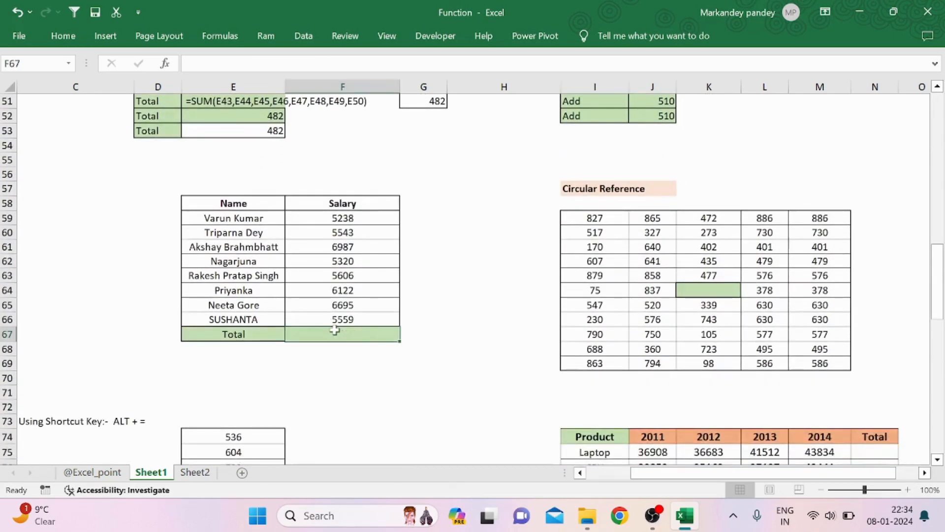
click(449, 279)
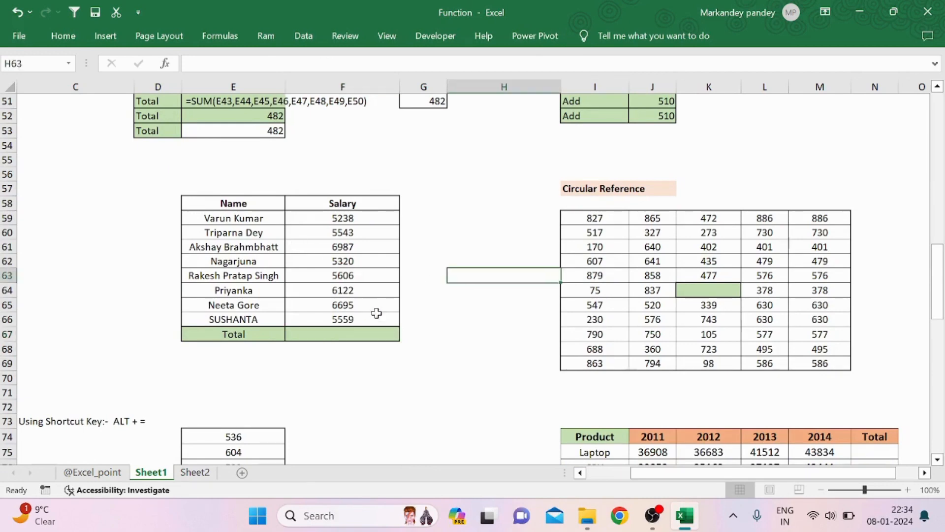
click(354, 334)
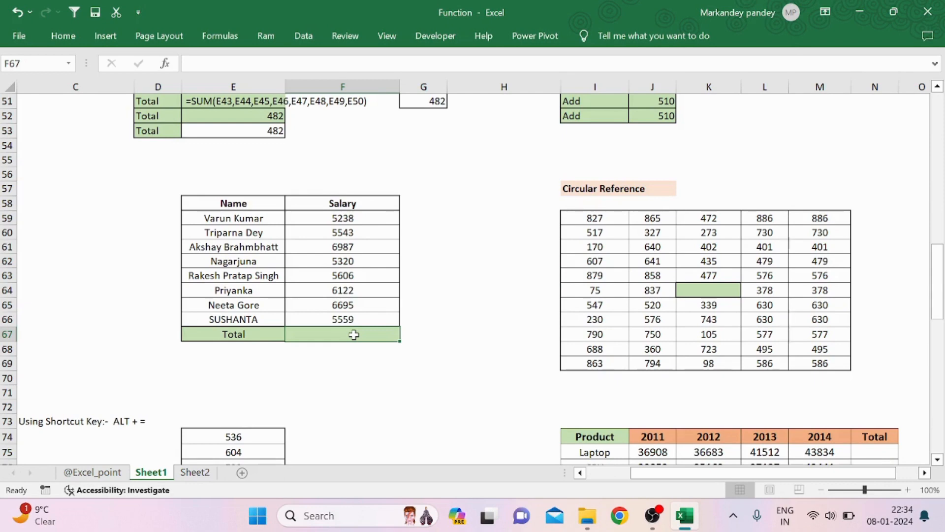
text(=SUM()
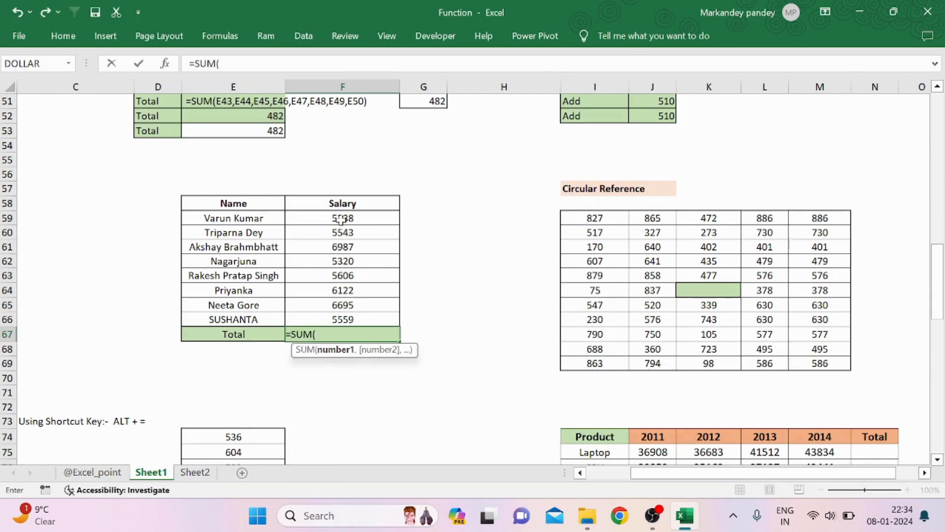
drag(341, 219, 345, 312)
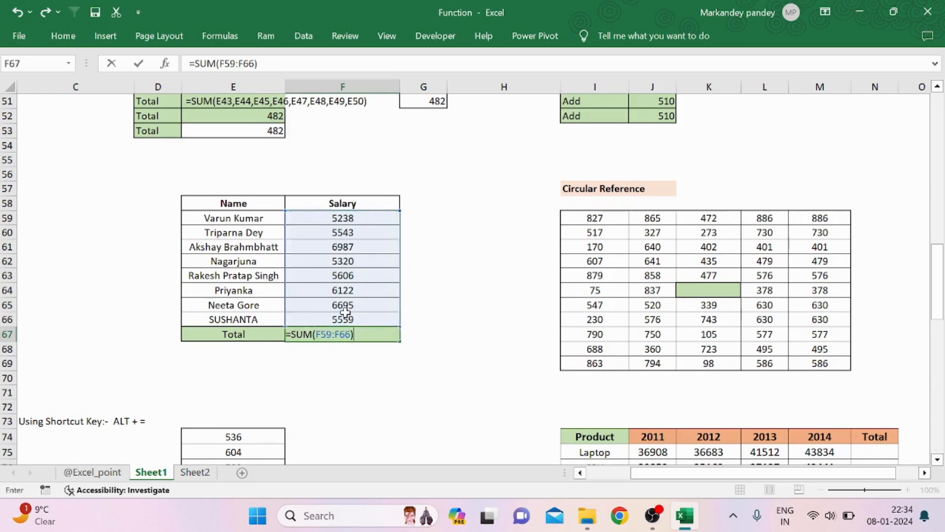
text())
key(Return)
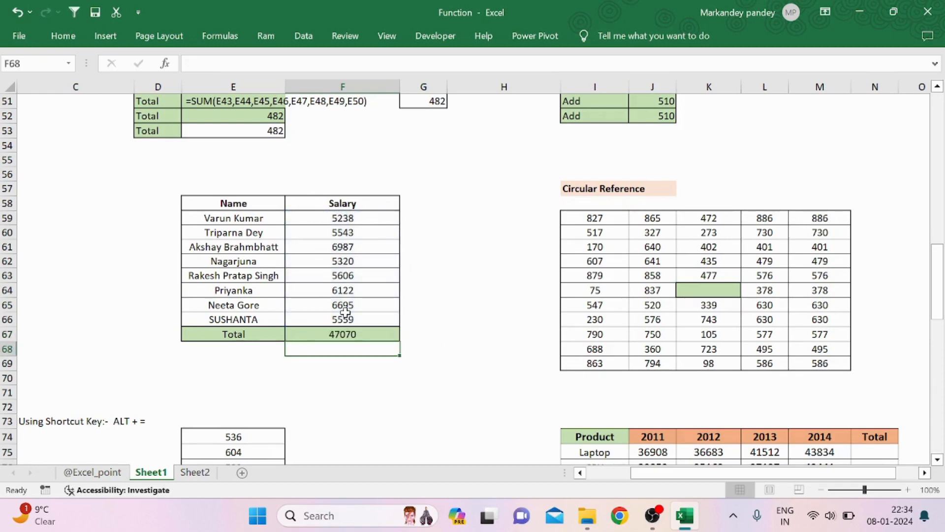
Step: Try to total the whole Circular Reference table inside its own green cell K64 with =SUM(I59:M69), and dismiss the warning
scroll(344, 312, right, 2)
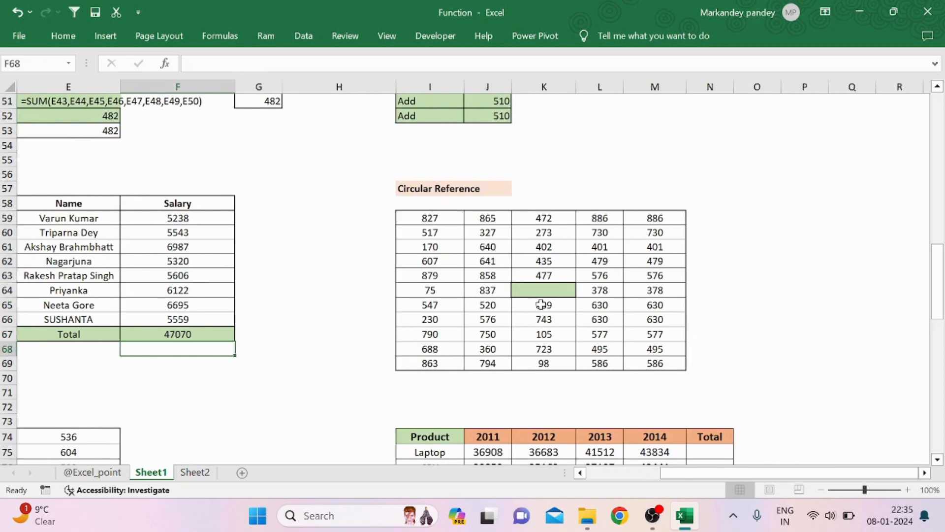
click(536, 287)
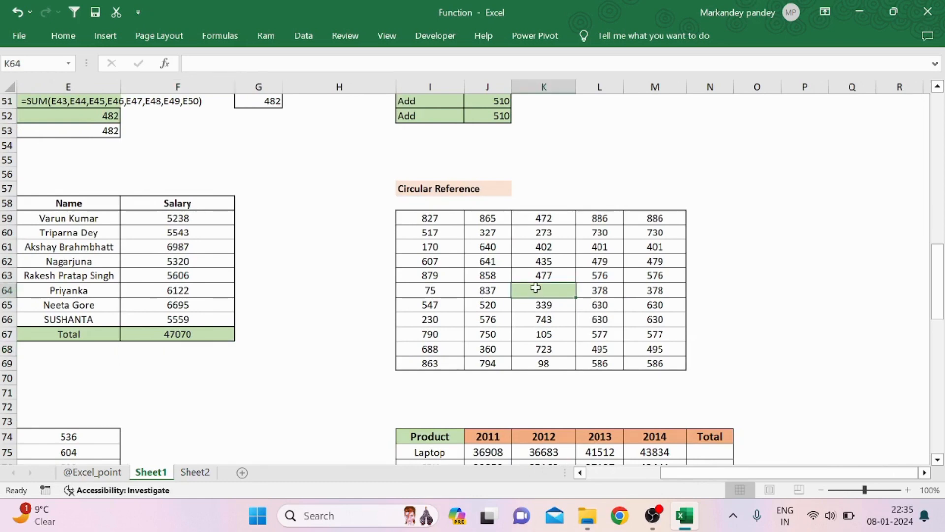
click(606, 291)
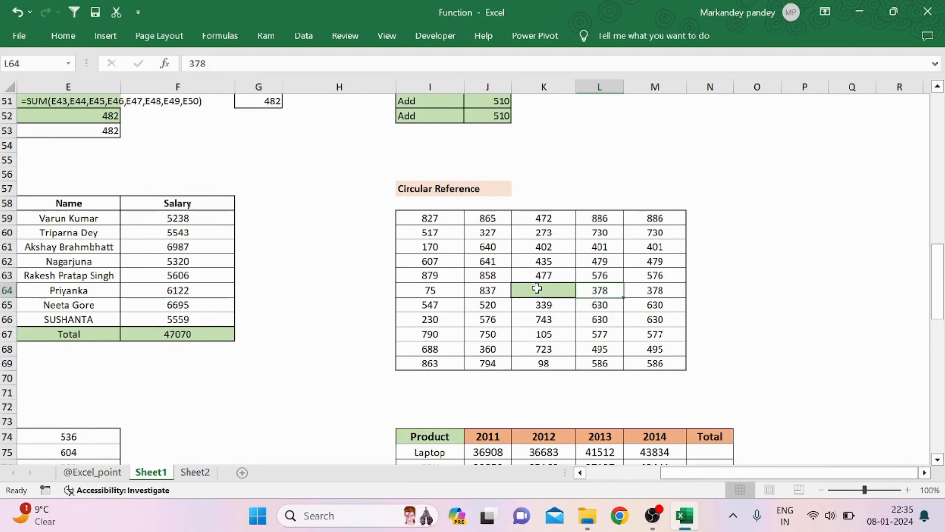
click(637, 284)
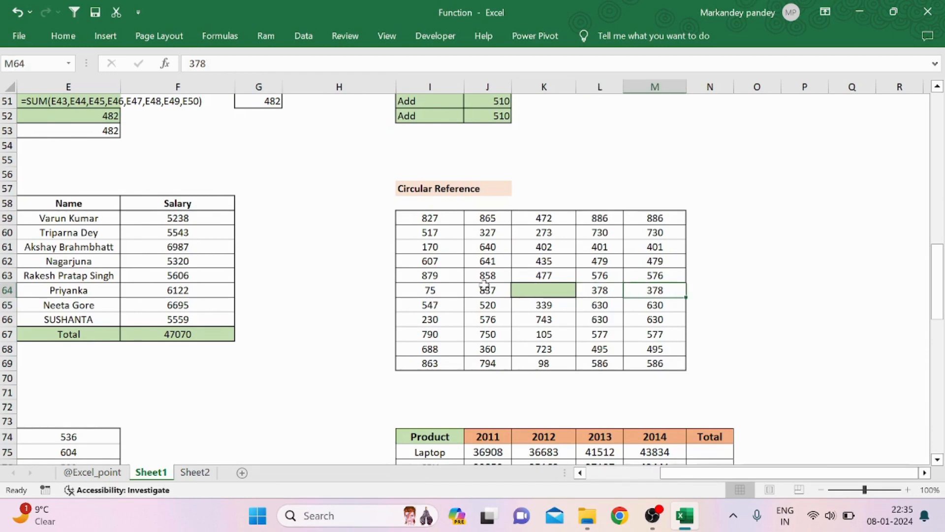
click(533, 290)
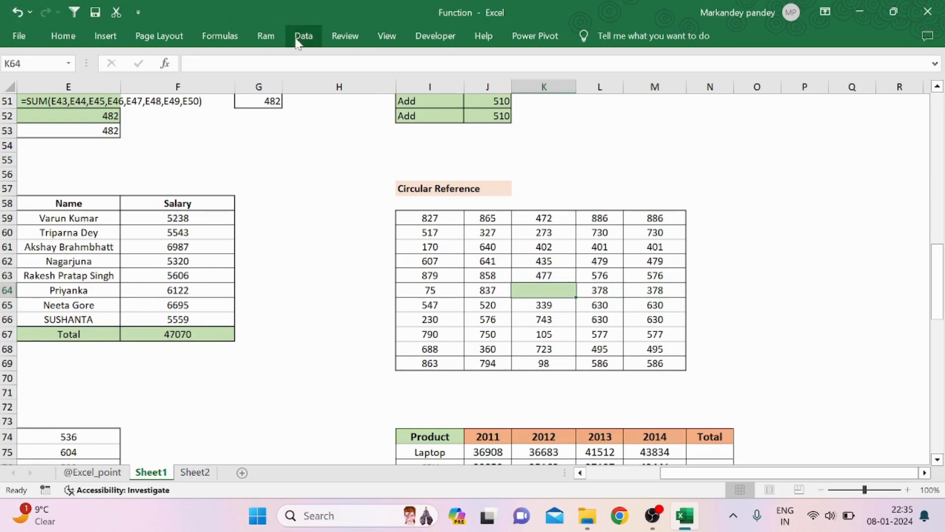
text(=SUM()
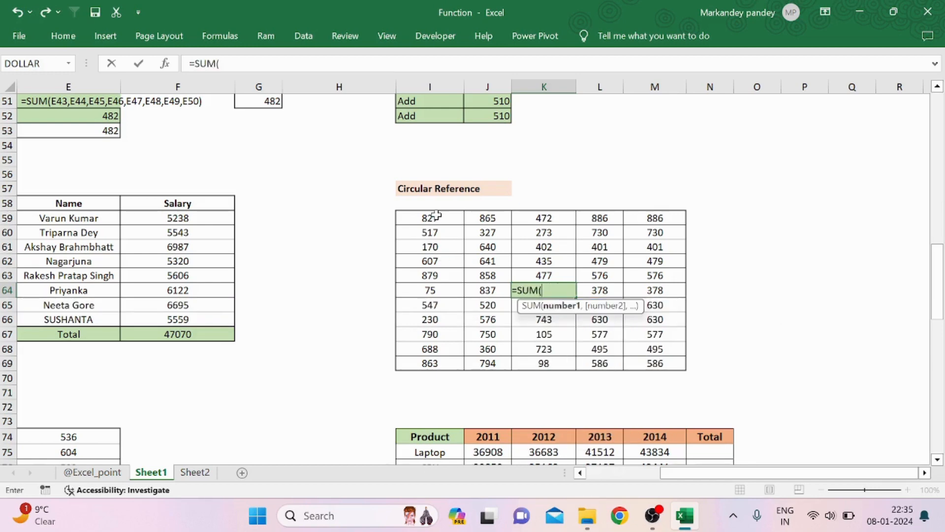
drag(433, 217, 656, 358)
text())
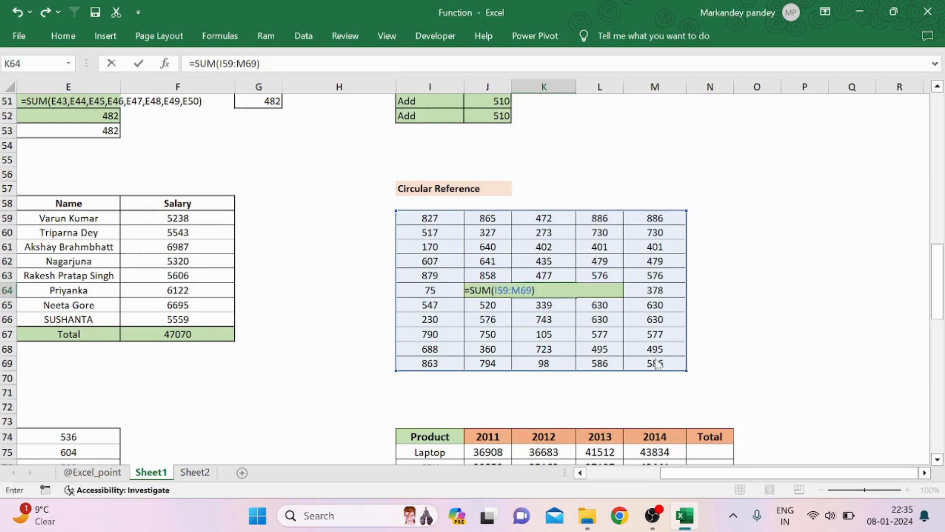
key(Return)
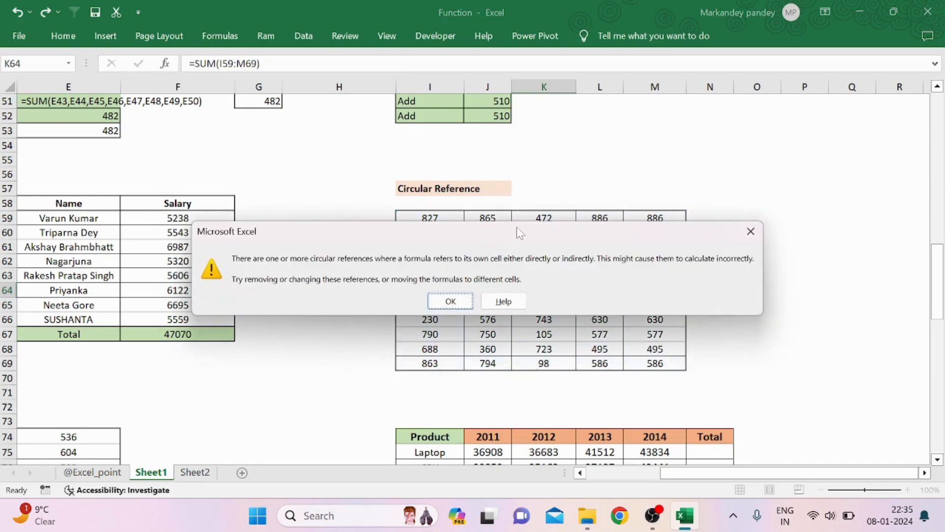
drag(519, 233, 397, 110)
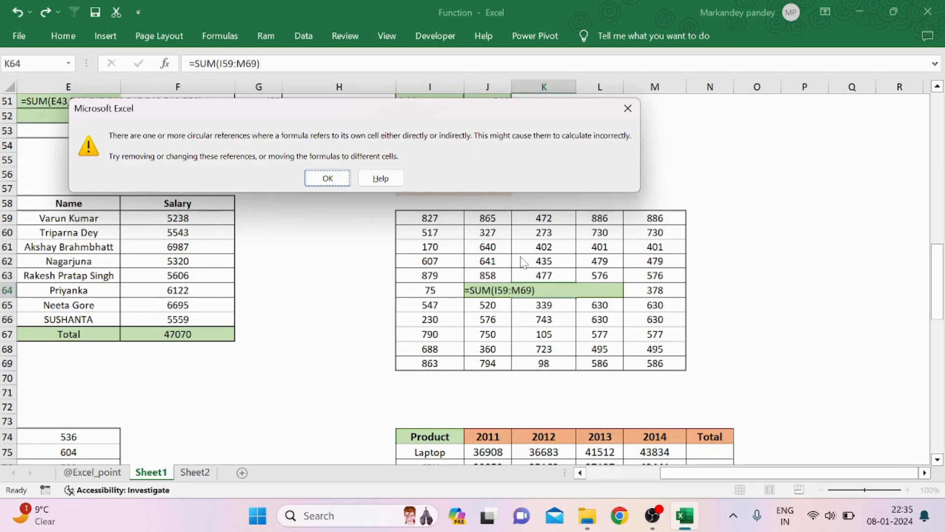
click(628, 109)
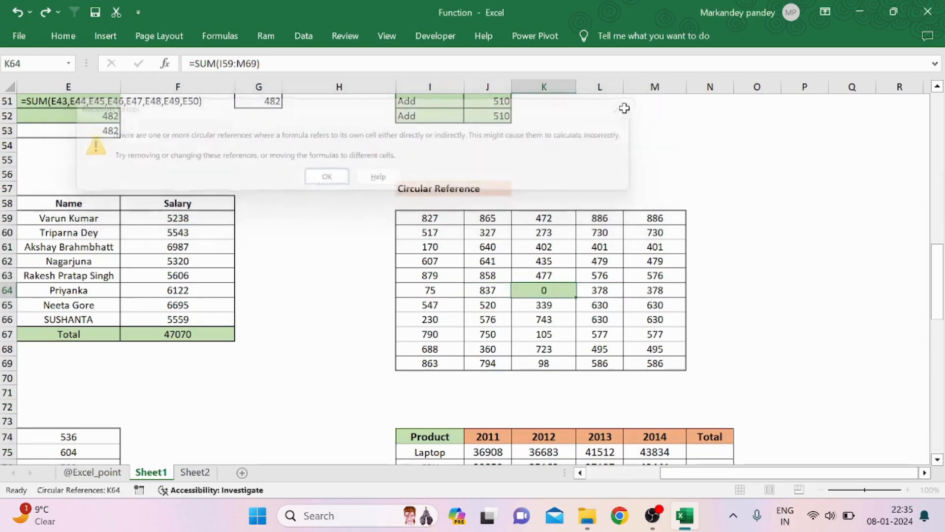
Step: Delete the self-referencing SUM formula from the green cell K64 and leave that cell selected
click(538, 292)
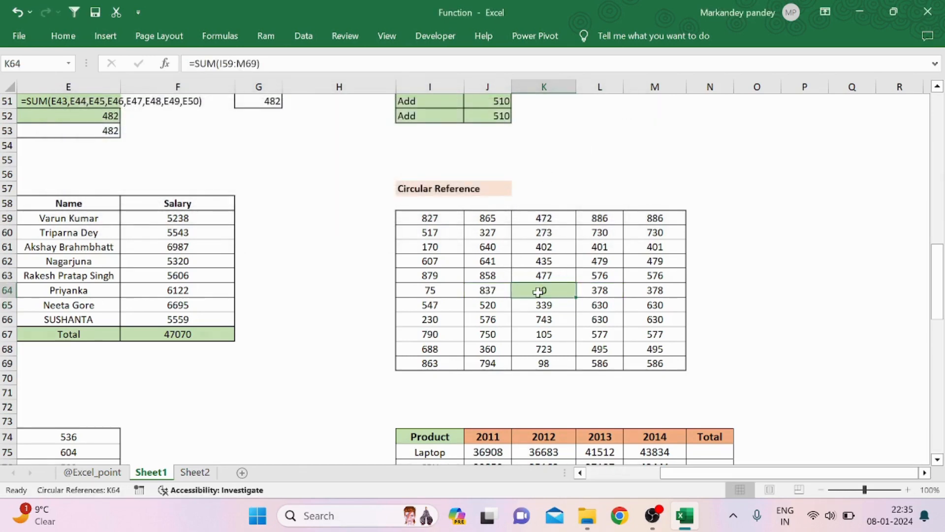
scroll(538, 291, up, 1)
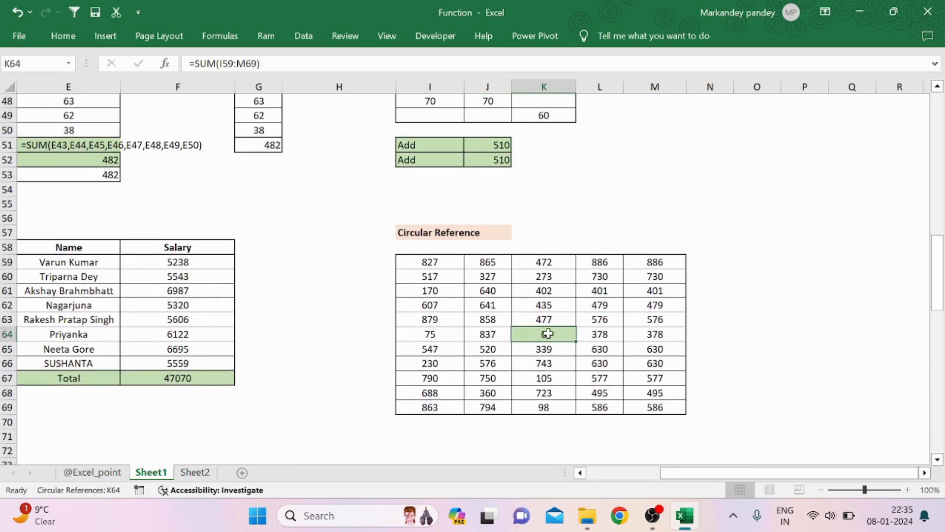
key(Delete)
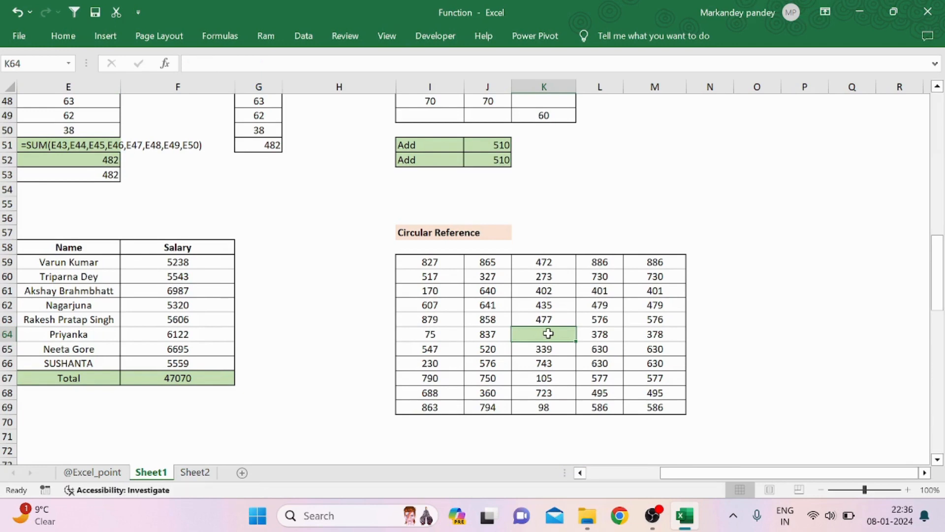
click(488, 336)
click(525, 333)
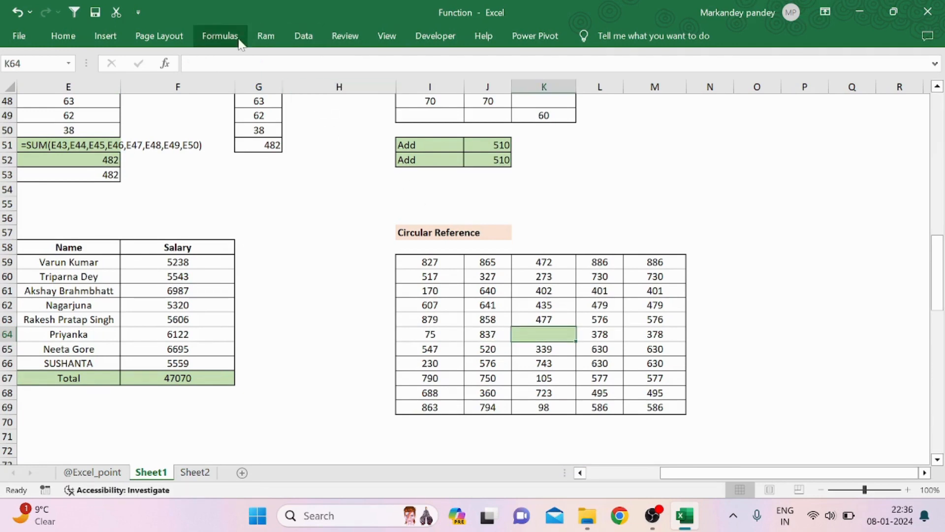
Step: Switch the workbook's calculation mode to Manual
click(220, 37)
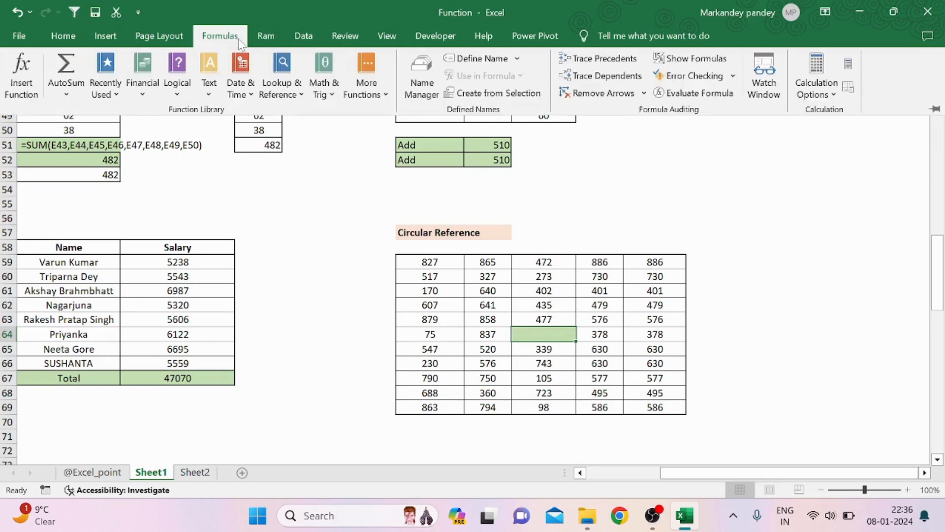
click(832, 101)
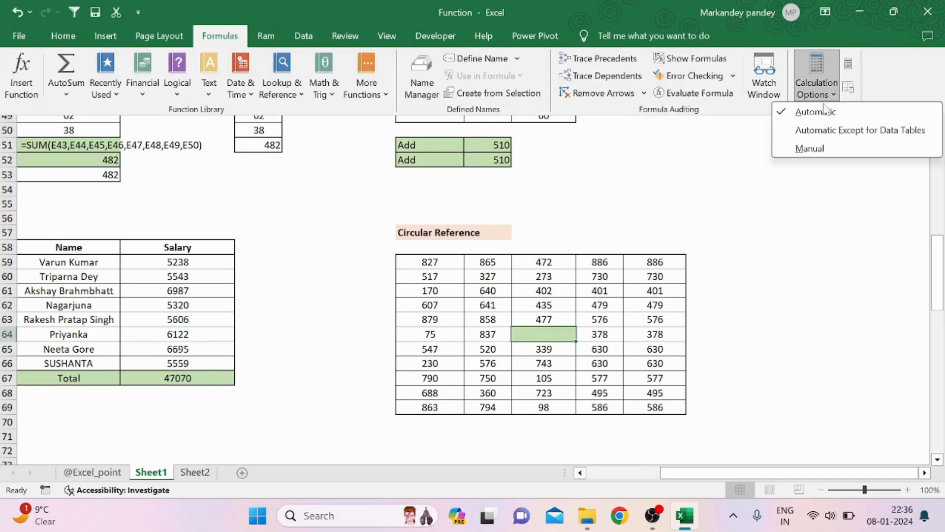
click(807, 148)
click(683, 206)
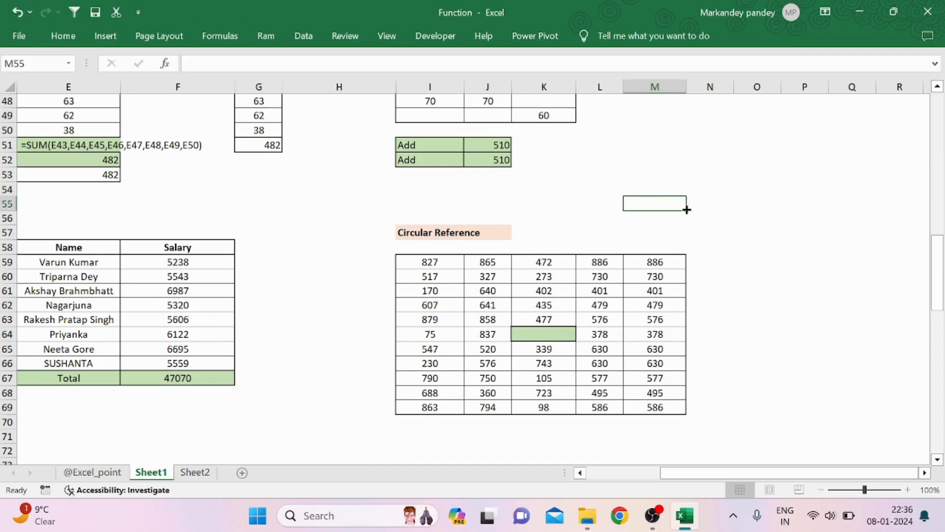
Step: Total the whole Circular Reference table inside its own green cell K64 with =SUM(I59:M69)
click(550, 334)
text(=)
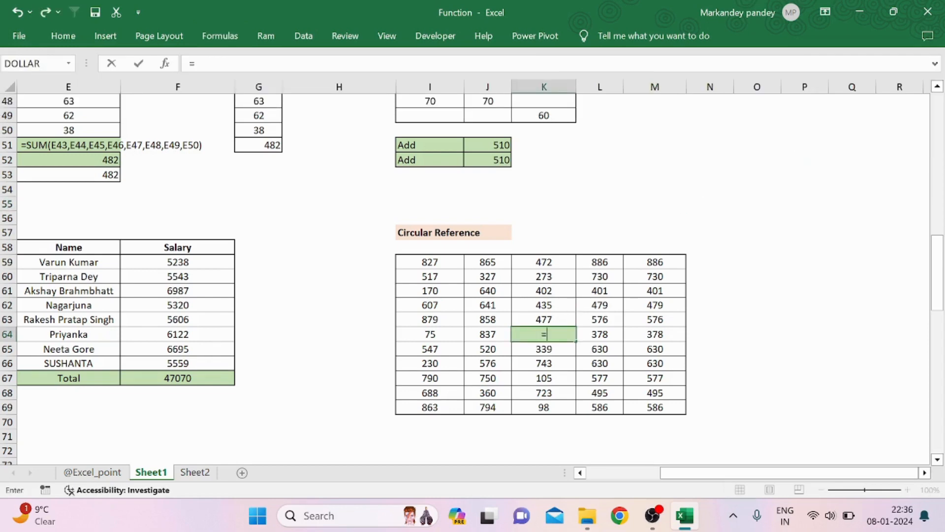
text(SUM()
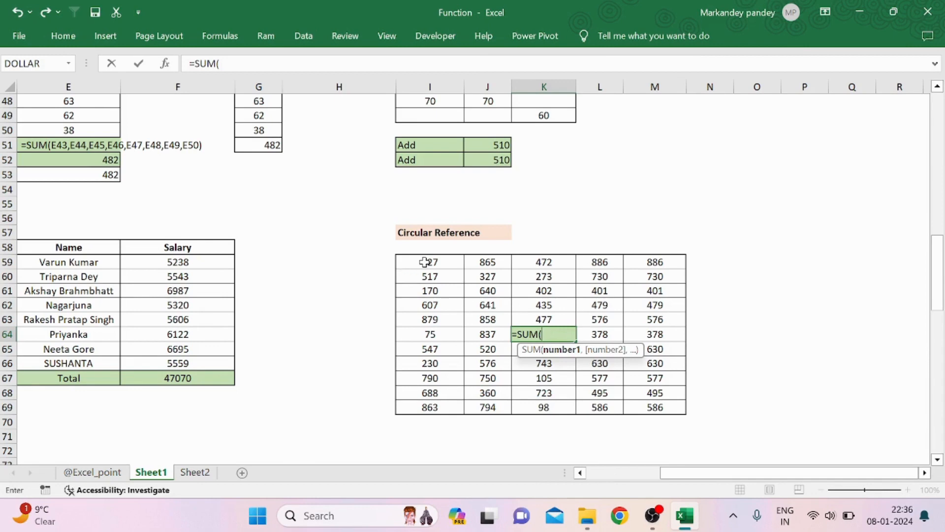
drag(428, 264, 651, 401)
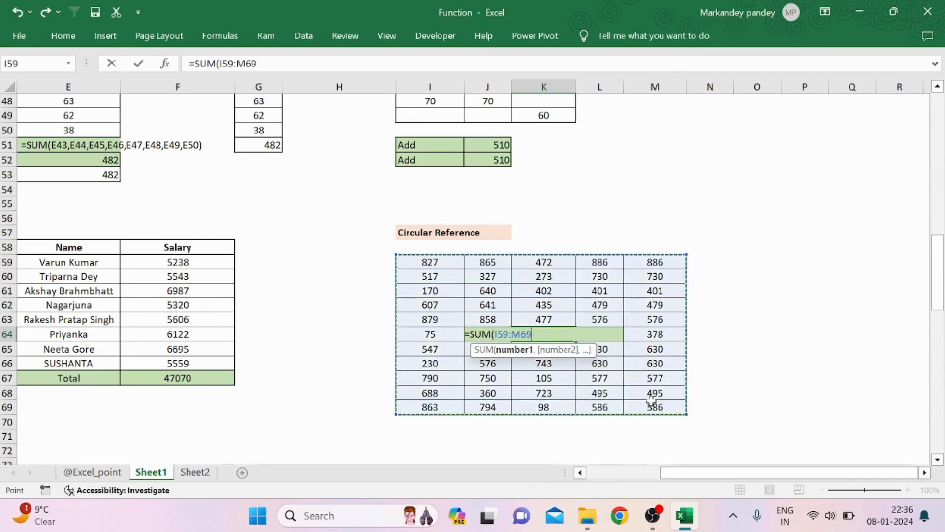
key(Return)
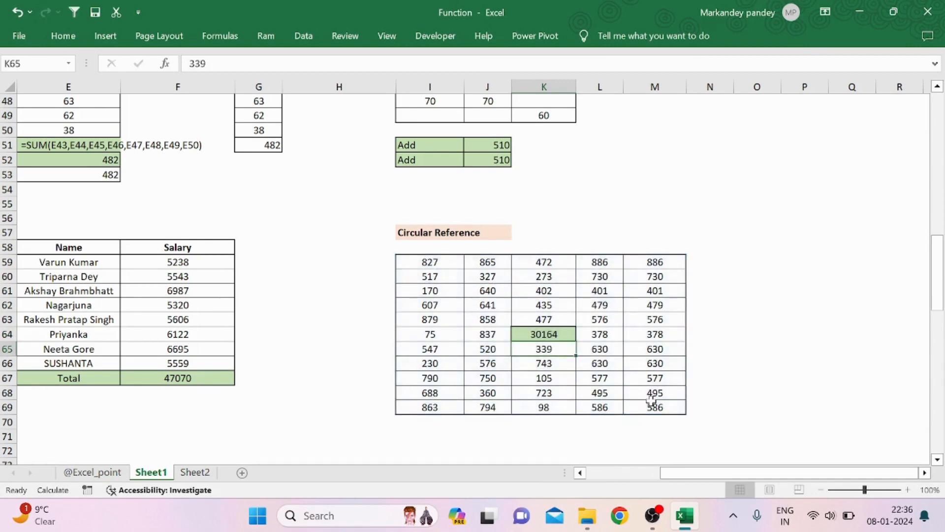
Step: Total the column of numbers in the Add cell E87 with a manually entered =SUM(E74:E86)
scroll(651, 401, down, 1)
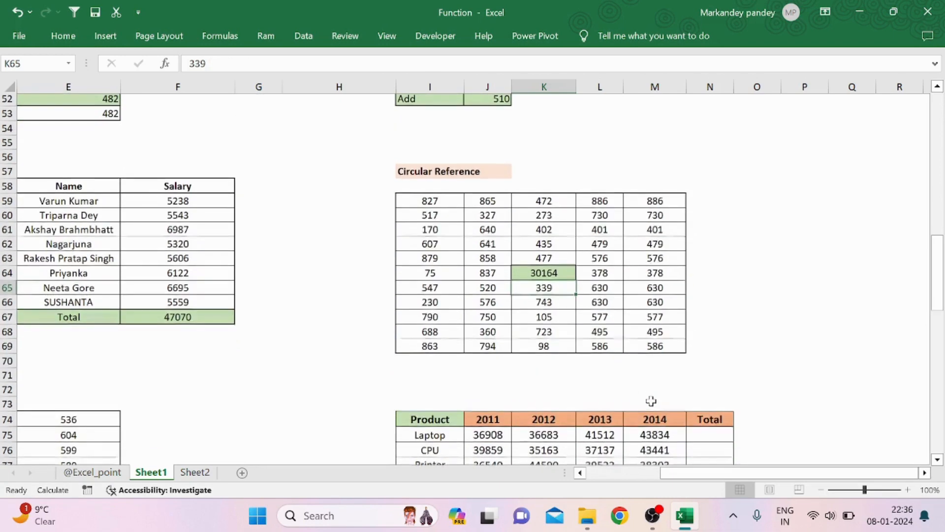
scroll(651, 402, left, 3)
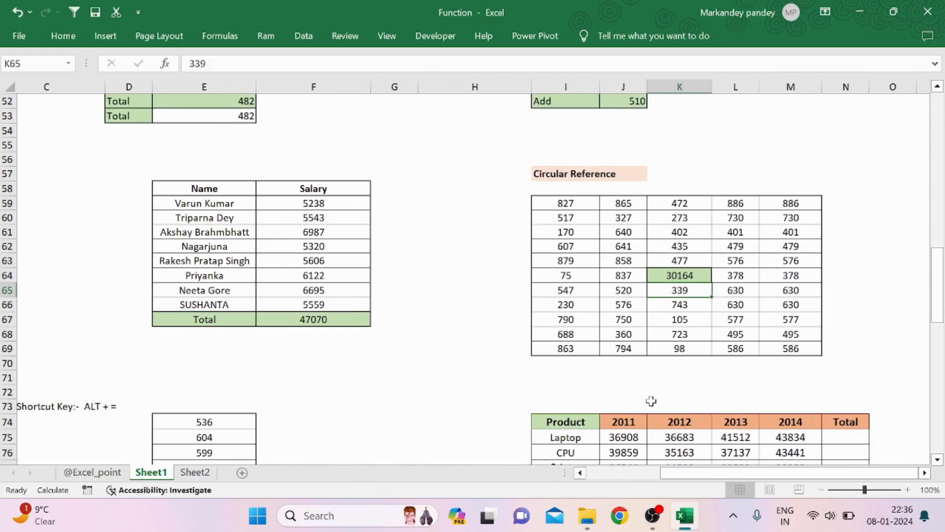
scroll(651, 402, left, 2)
scroll(651, 401, down, 1)
scroll(652, 398, down, 2)
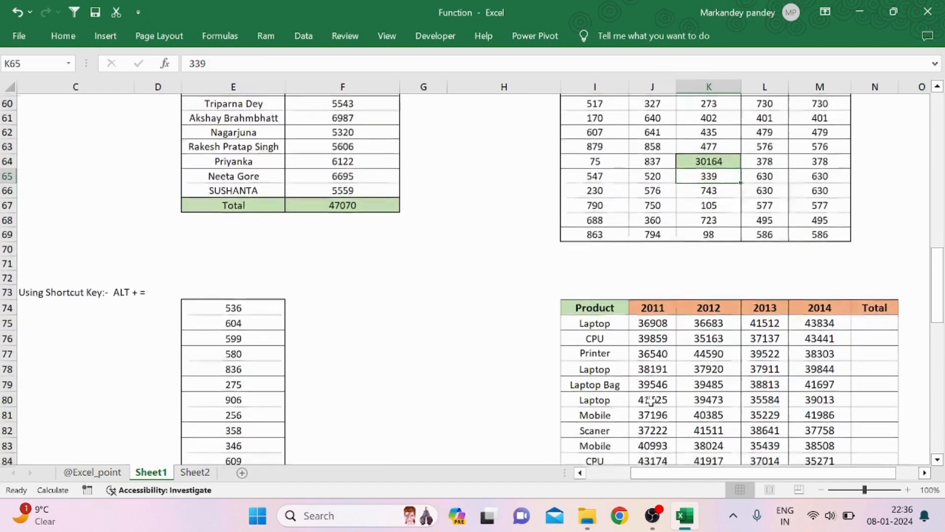
scroll(655, 401, down, 2)
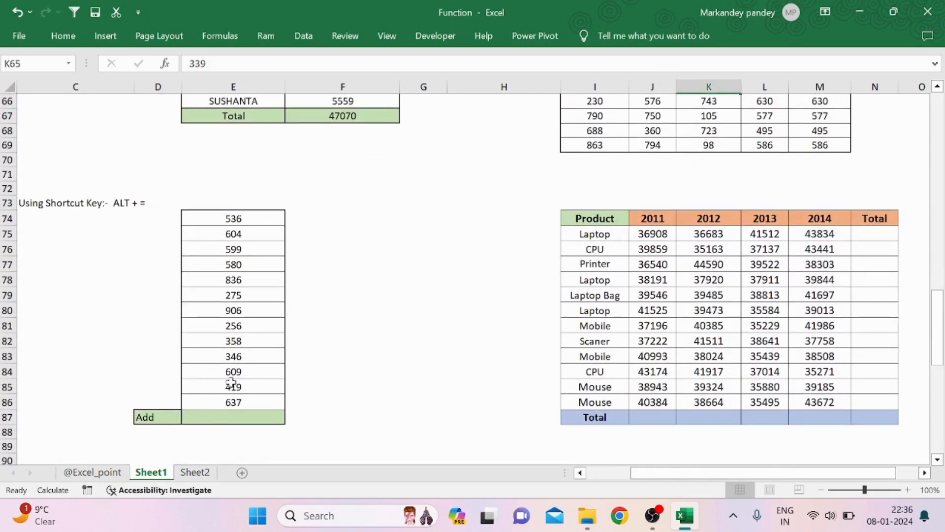
click(214, 417)
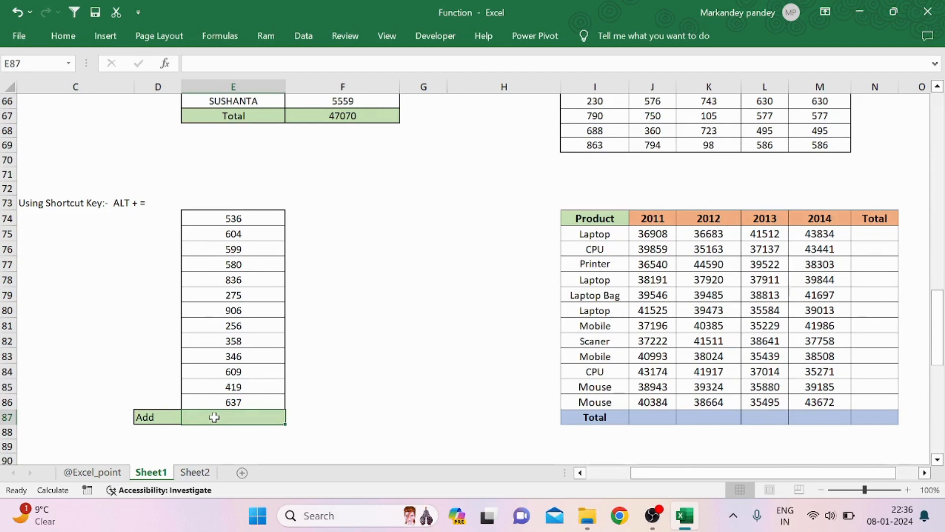
text(=SUM()
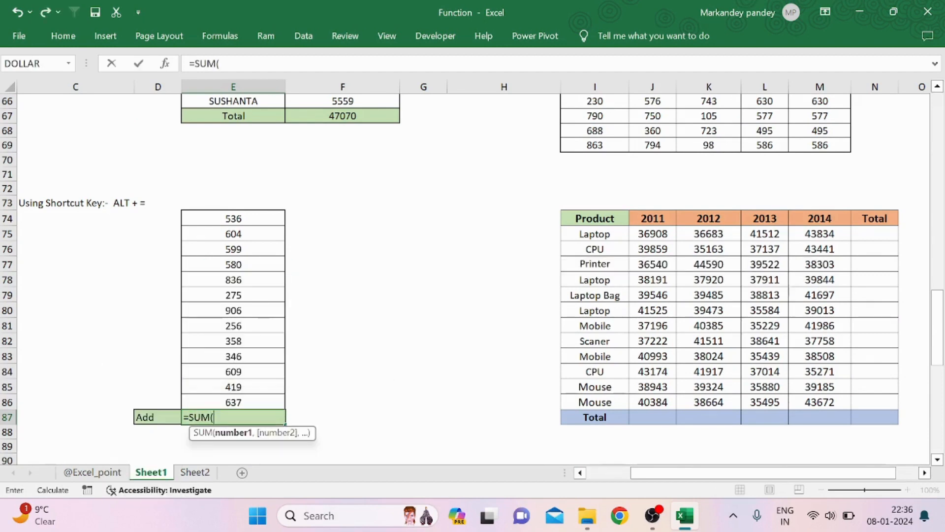
drag(235, 218, 247, 396)
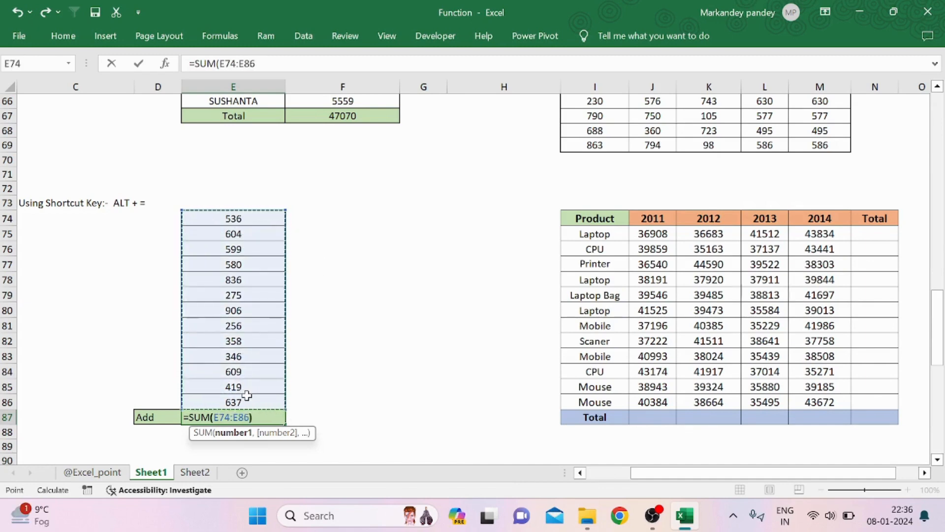
key(Return)
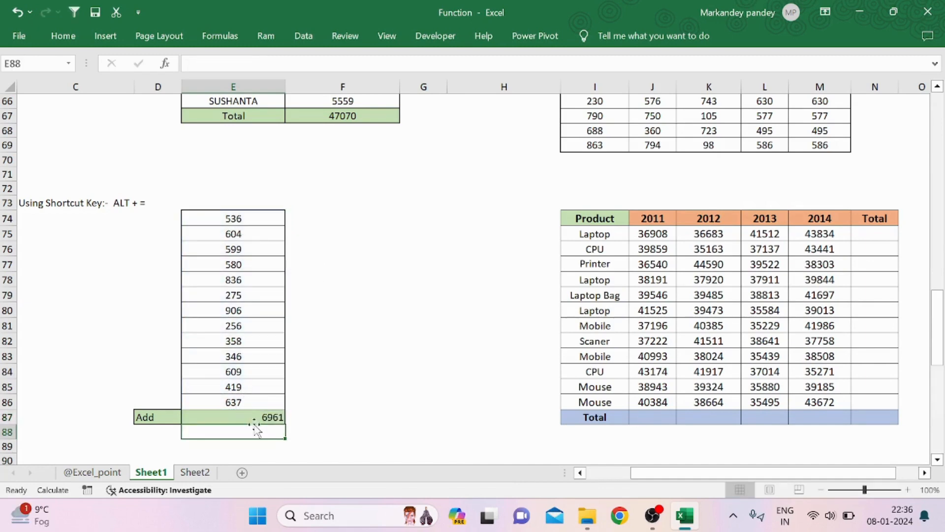
Step: Undo the manually entered SUM in E87 and total E74:E86 there with AutoSum instead
click(259, 418)
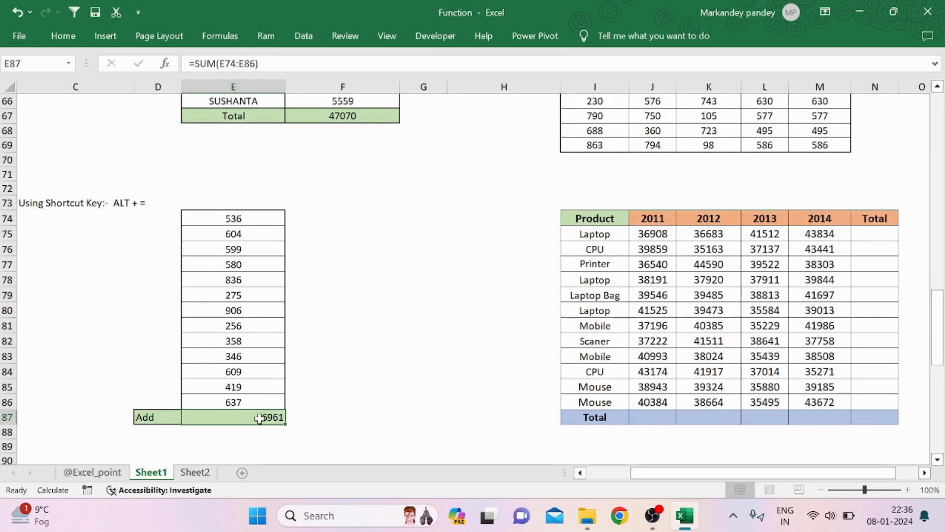
key(ctrl+z)
key(alt+equal)
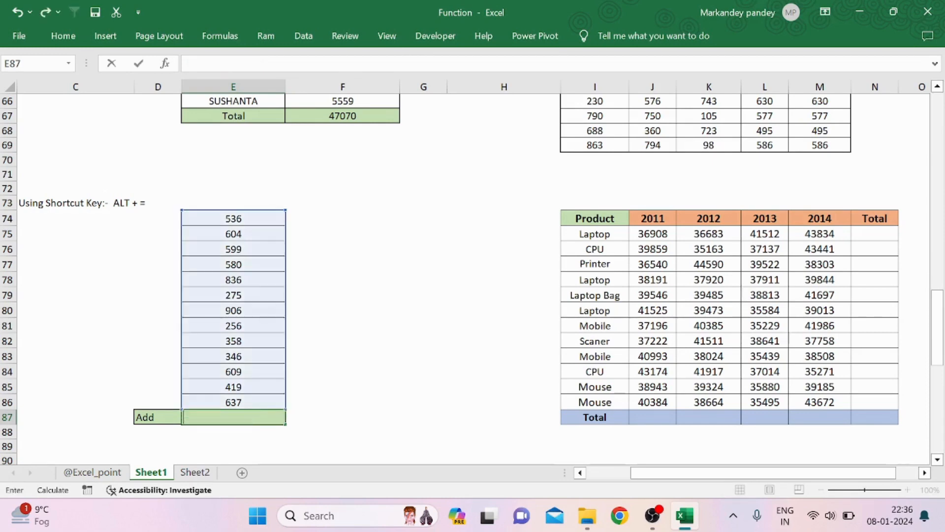
key(Escape)
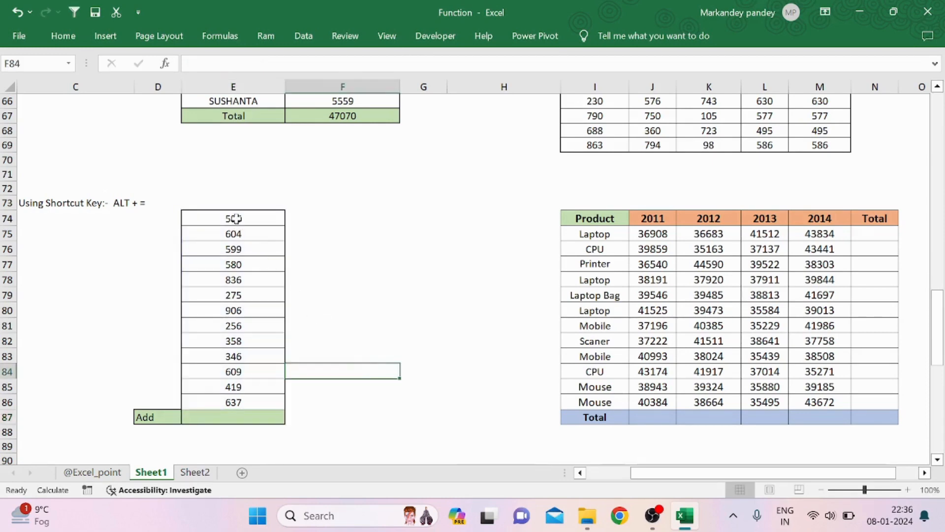
drag(236, 217, 243, 386)
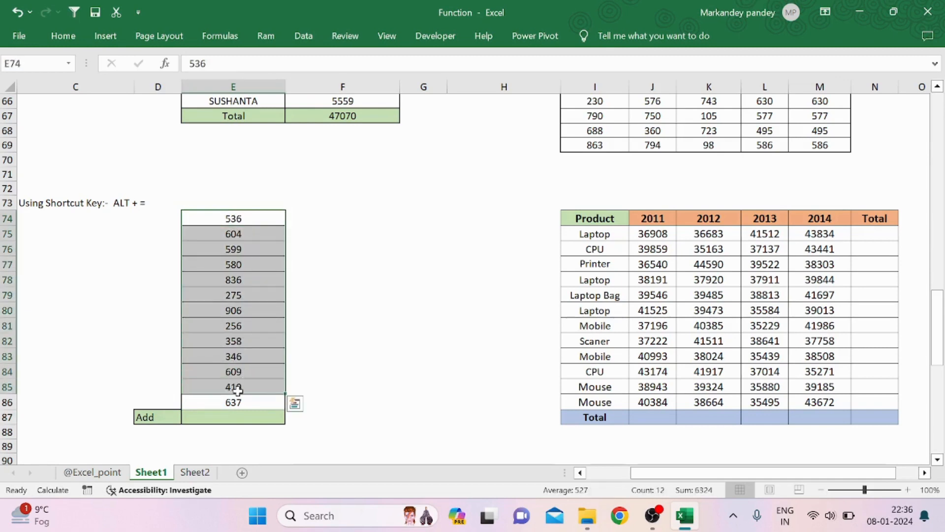
click(229, 414)
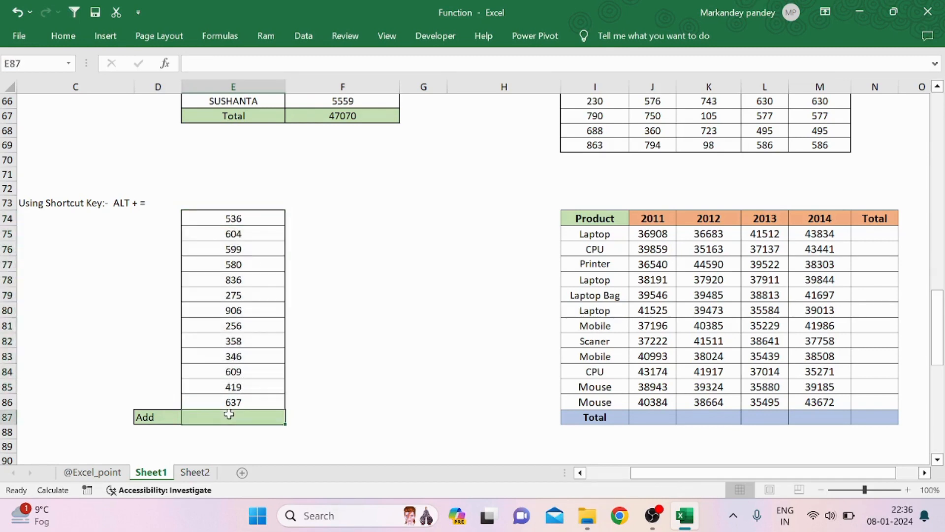
key(alt+equal)
key(Return)
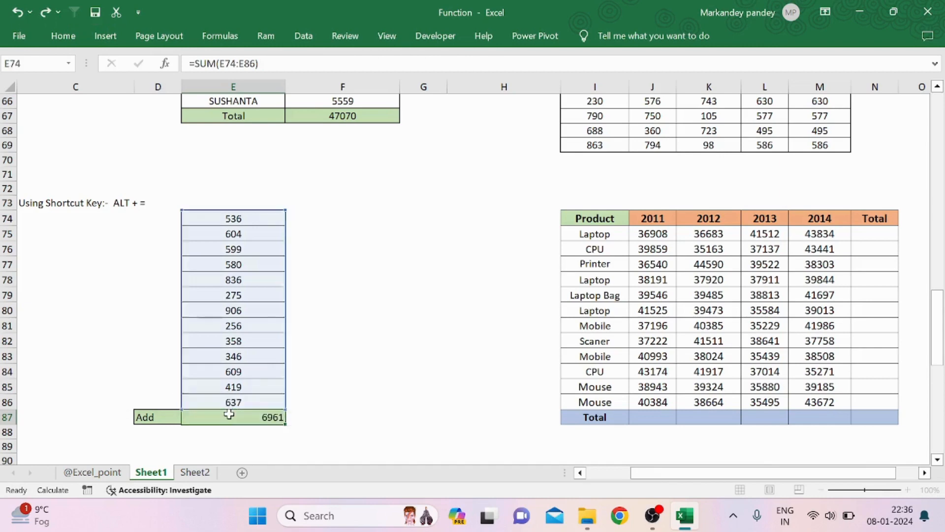
Step: Repeat AutoSum in the Add cell E87 over E74:E86
click(229, 414)
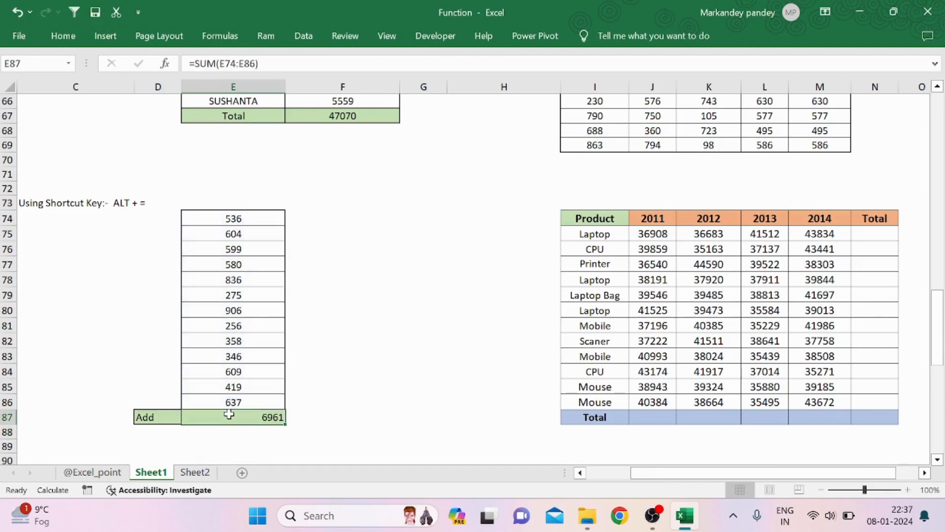
key(alt+equal)
key(Return)
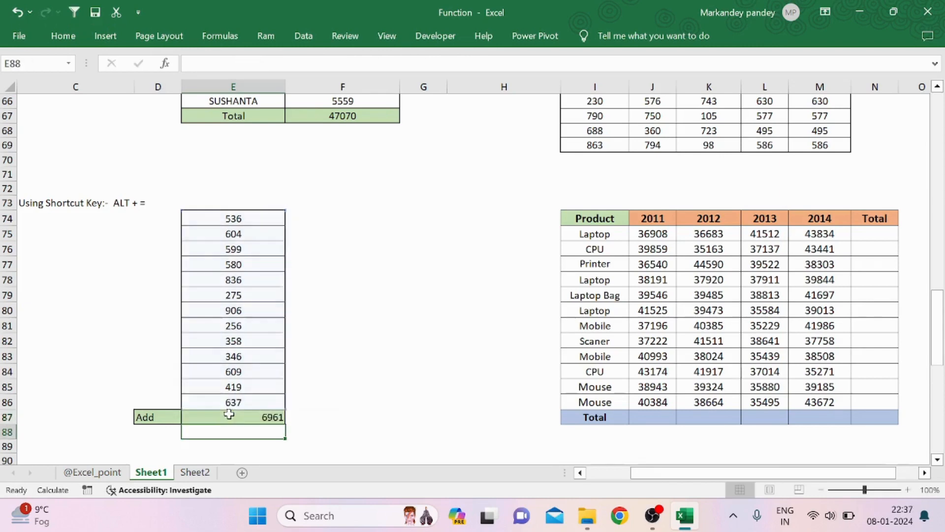
click(329, 390)
click(331, 337)
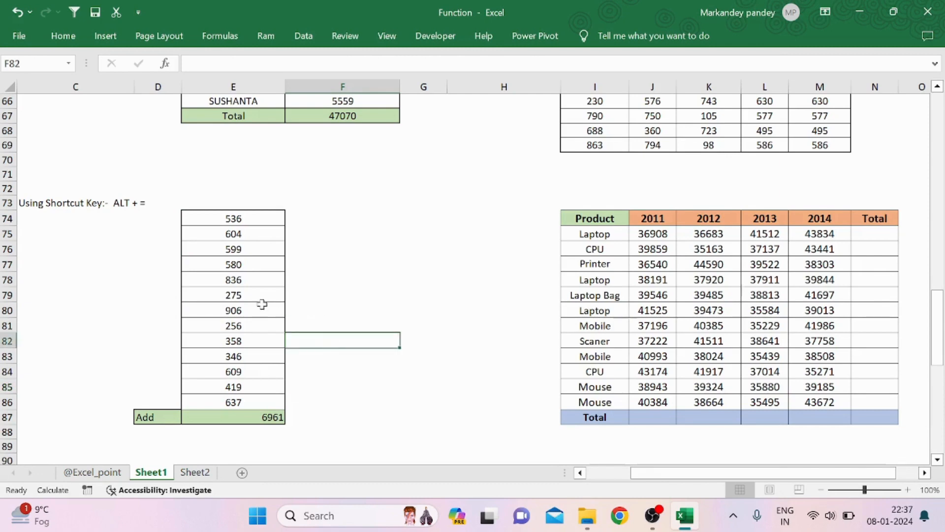
Step: Clear the number in E79 and apply AutoSum again in E87, accepting the suggested range E80:E86
click(231, 296)
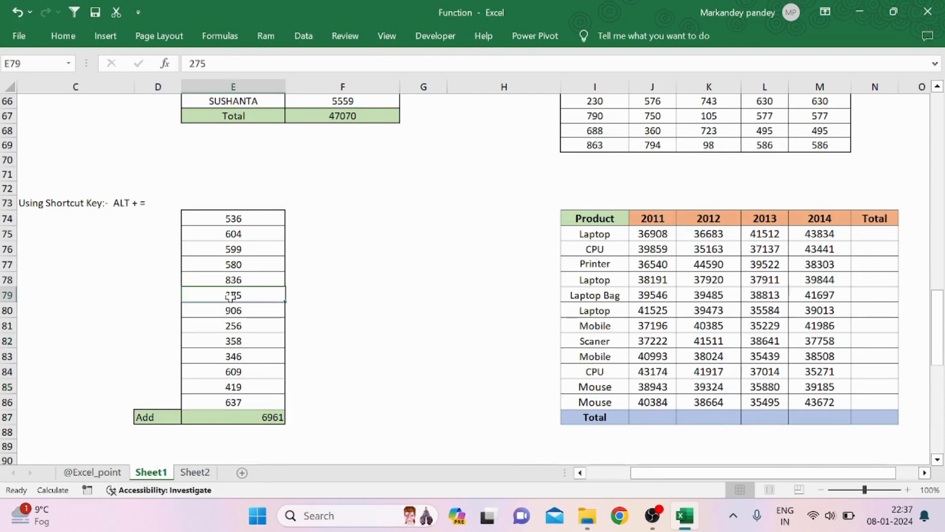
key(Delete)
click(365, 293)
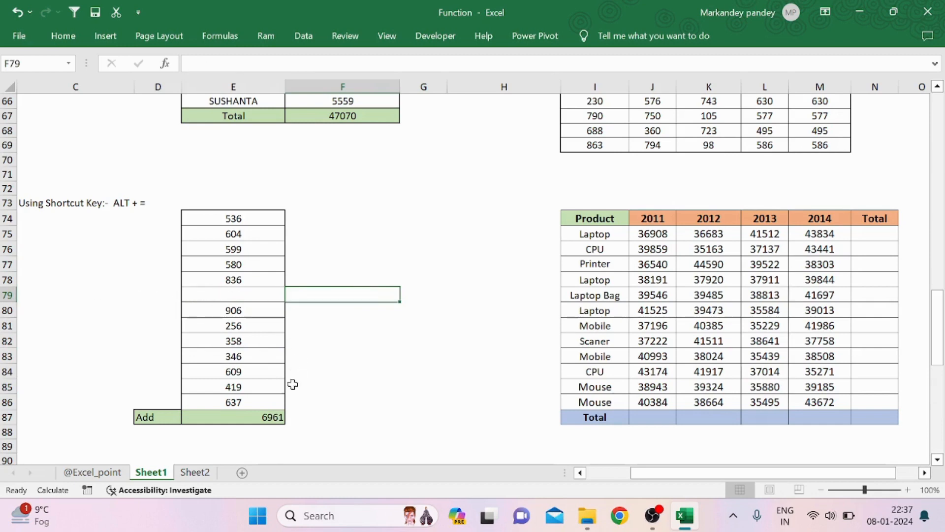
click(250, 414)
key(alt+equal)
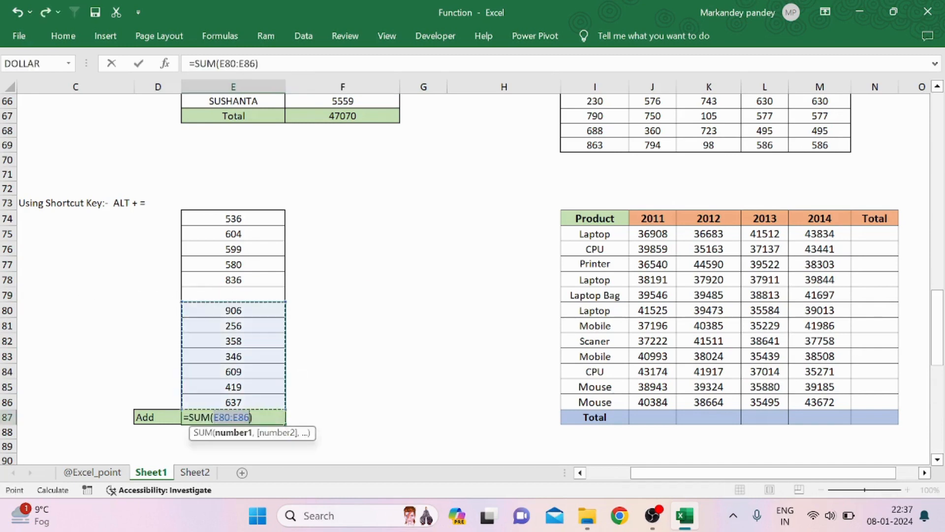
key(Return)
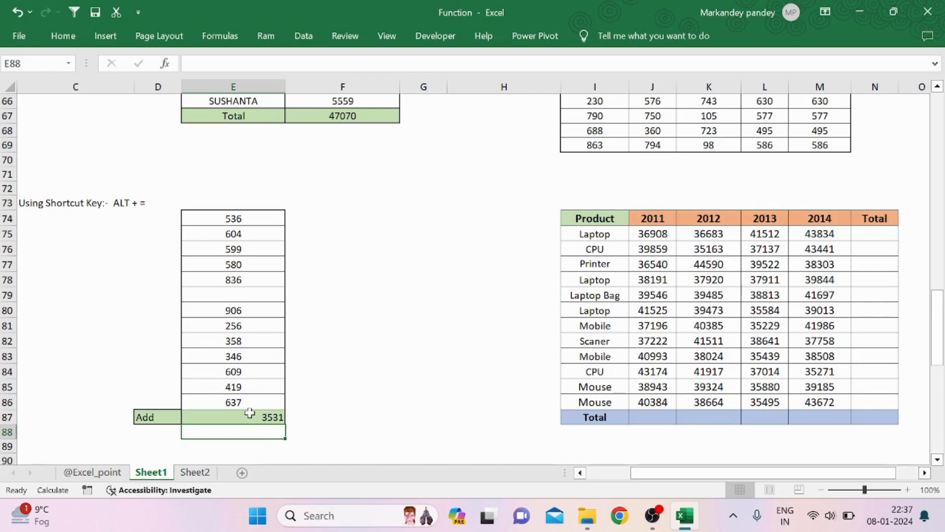
Step: Enter 0 in the blank cell E79 and reapply AutoSum in E87 over E74:E86
click(226, 295)
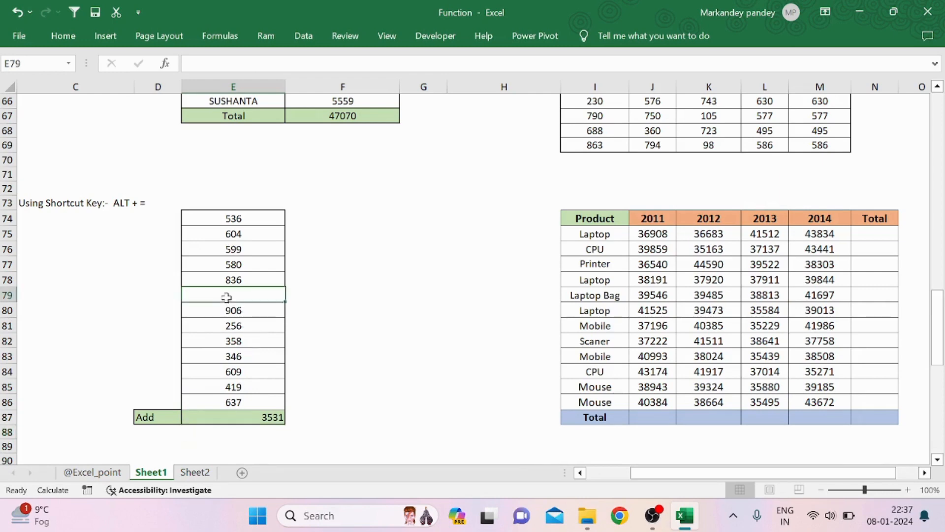
text(0)
key(Return)
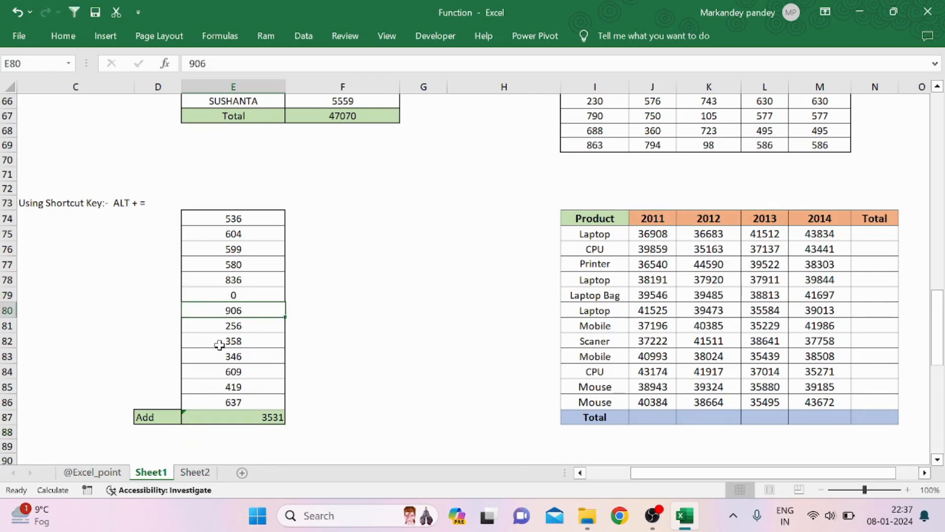
click(225, 413)
key(alt+equal)
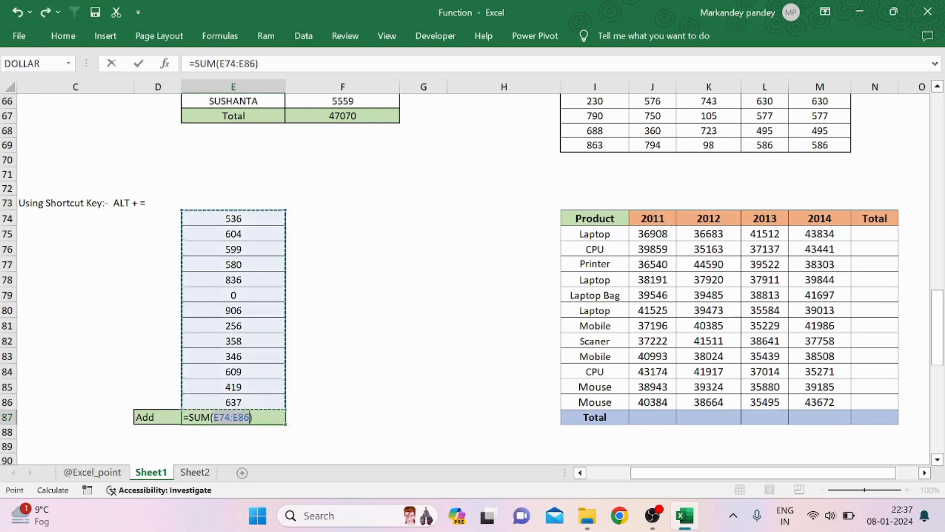
key(Return)
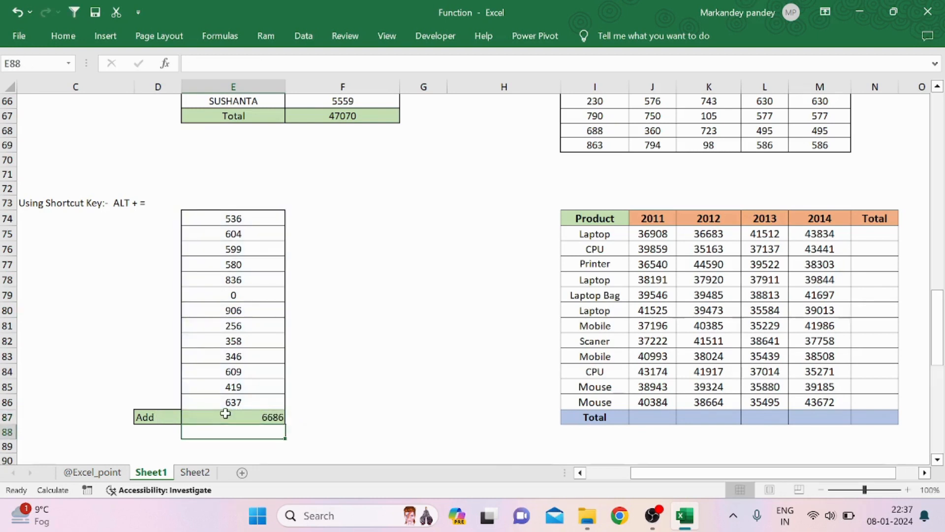
Step: Clear the 0 in E79 and enter a SUM of E74:E86 manually in the Add cell E87
click(235, 294)
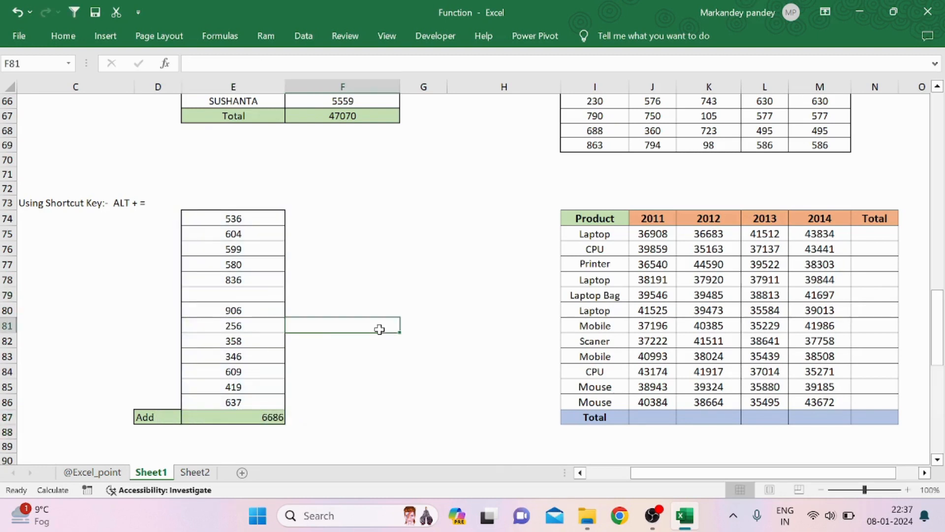
click(247, 416)
key(F2)
key(Escape)
text(=SUM()
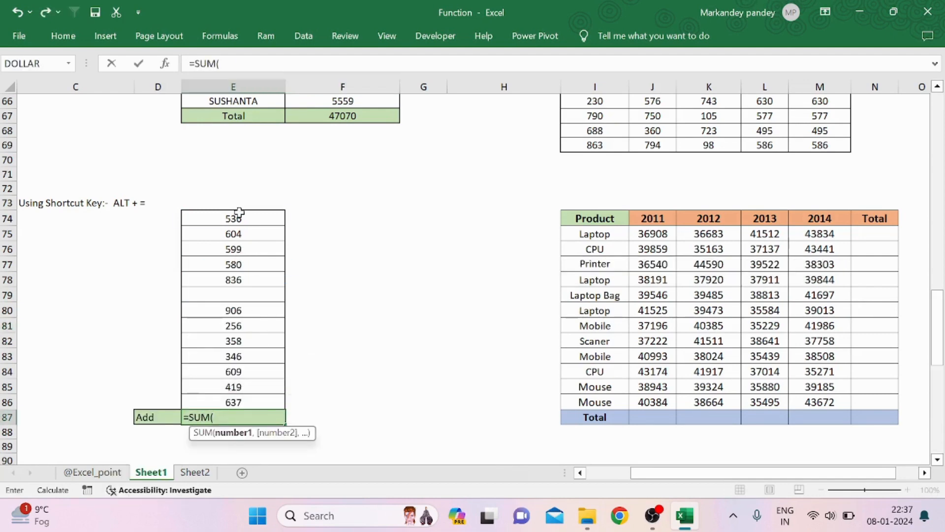
drag(238, 217, 240, 398)
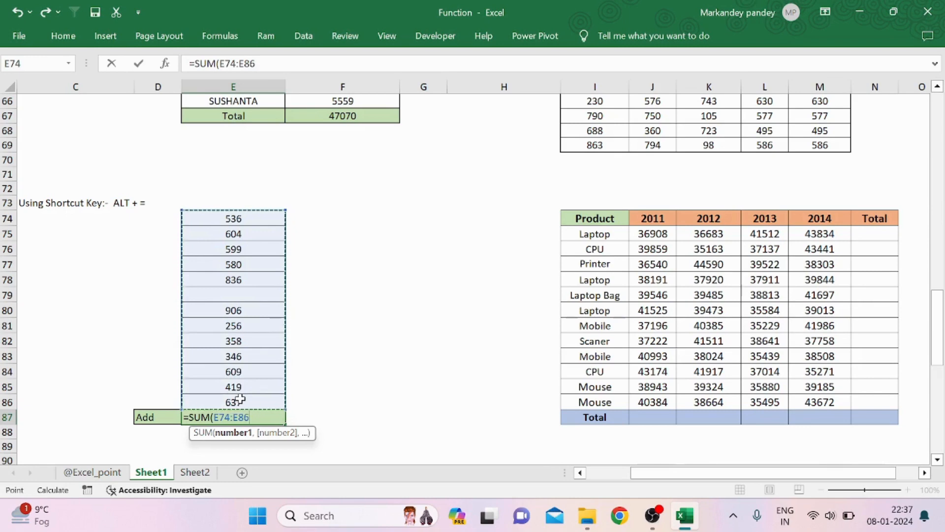
key(Return)
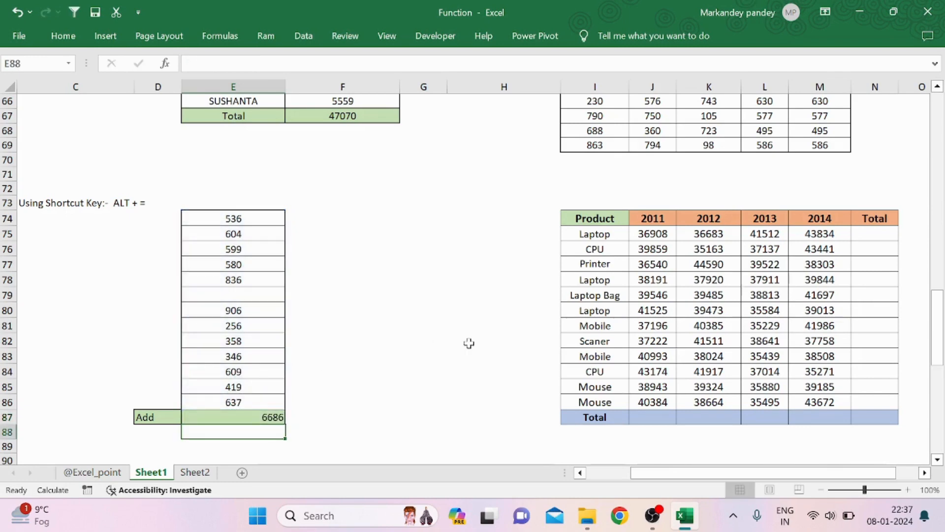
Step: Examine the product table's product names, its 2011 to 2014 columns and the empty Total column
scroll(468, 342, right, 3)
scroll(469, 343, right, 2)
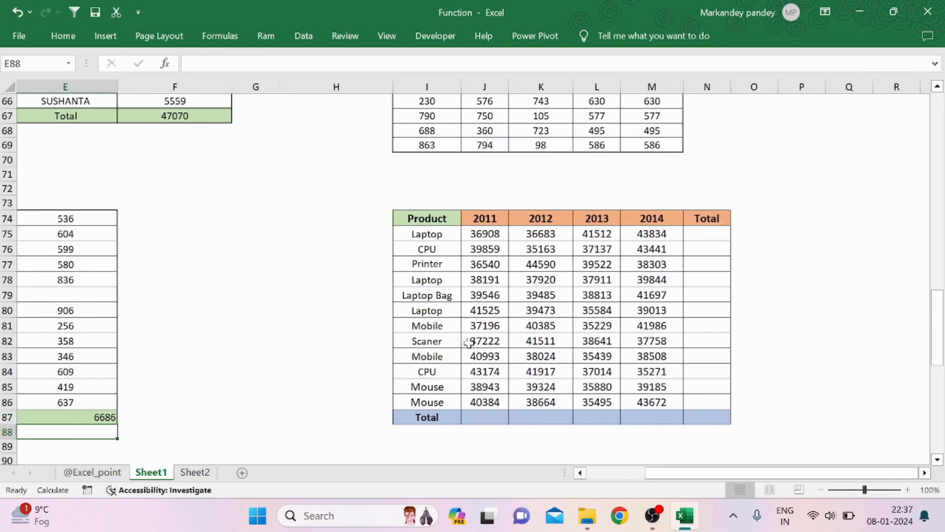
click(395, 234)
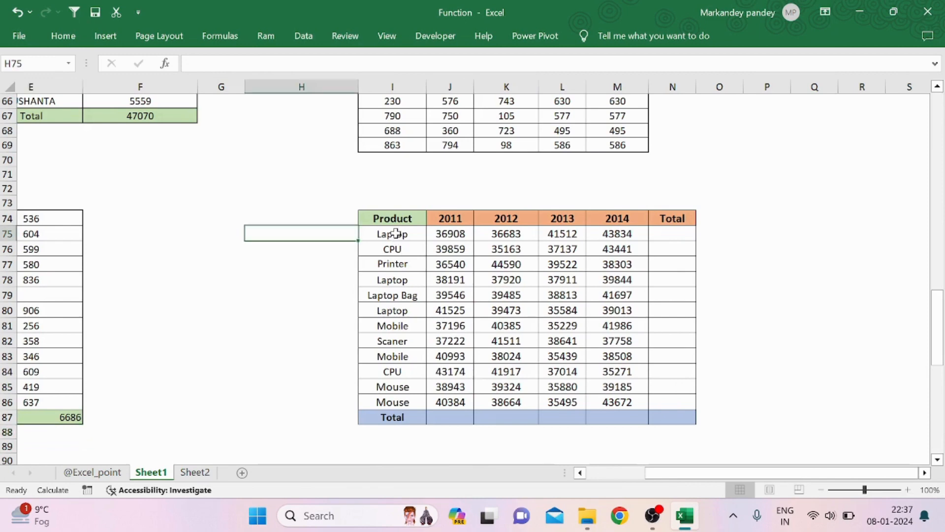
click(401, 263)
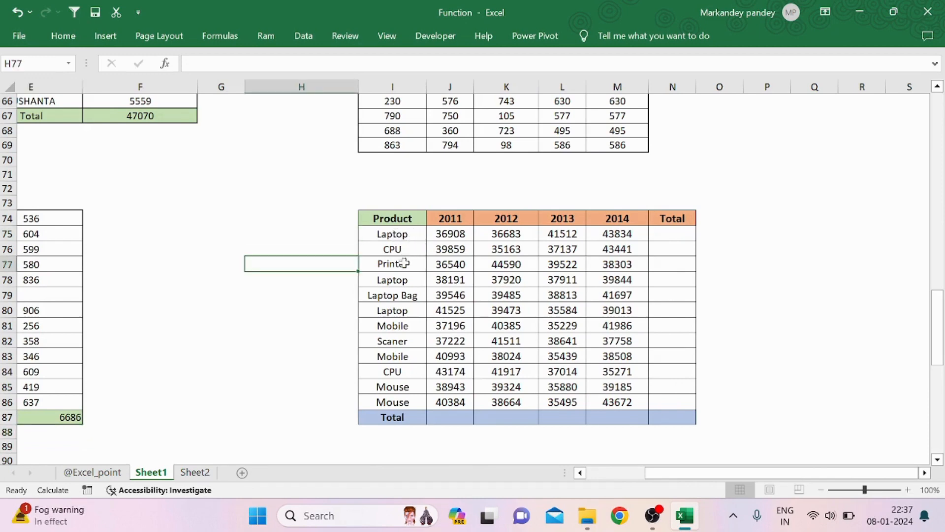
click(671, 225)
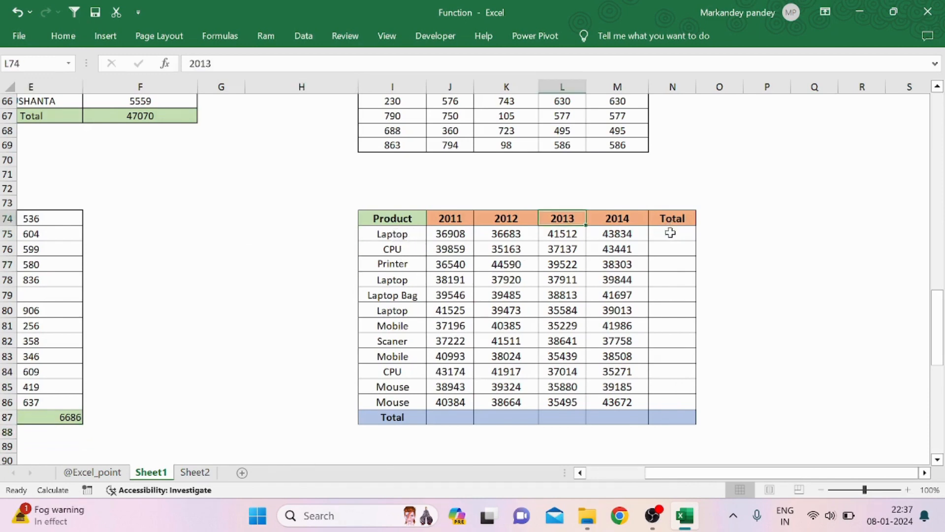
key(Down)
click(586, 276)
key(Left)
key(Right)
key(Right)
key(Right)
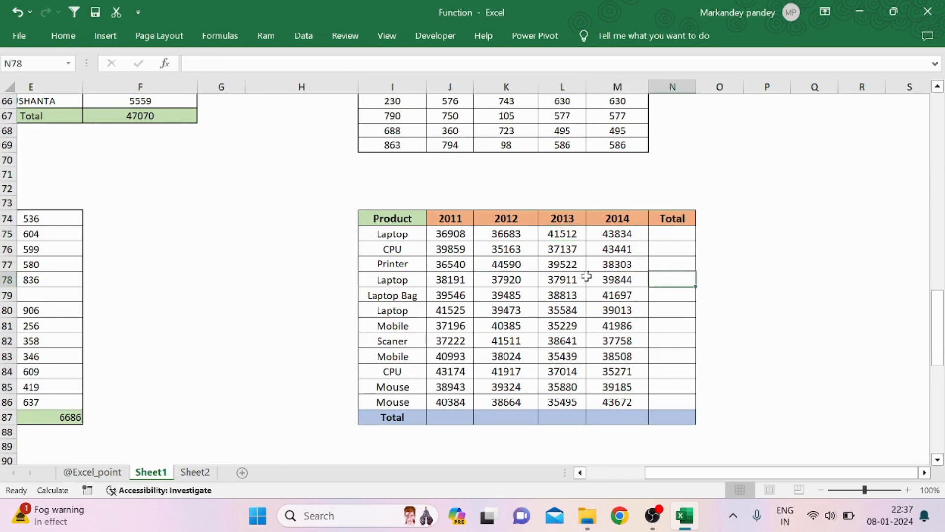
Step: Enter a manual SUM of J75:M75 in N75, the Total cell of the first Laptop row
key(Up)
key(Up)
key(Up)
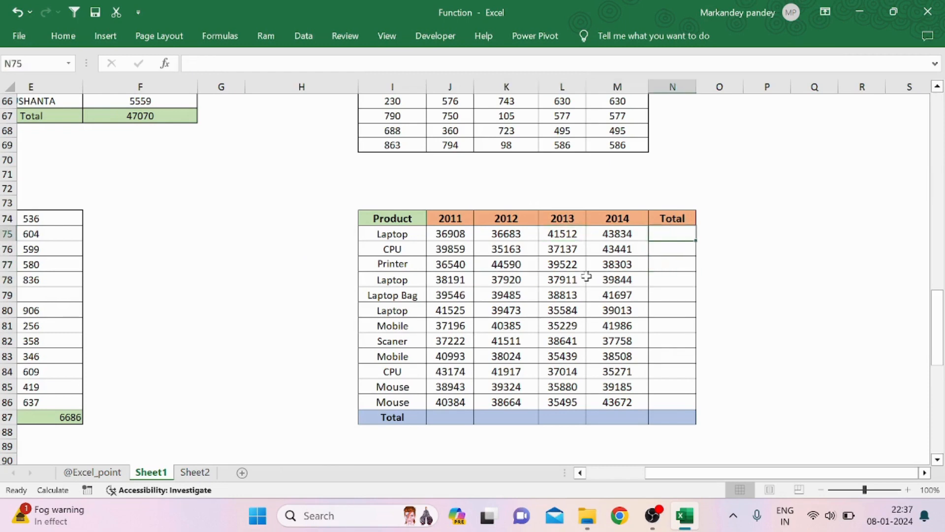
text(=)
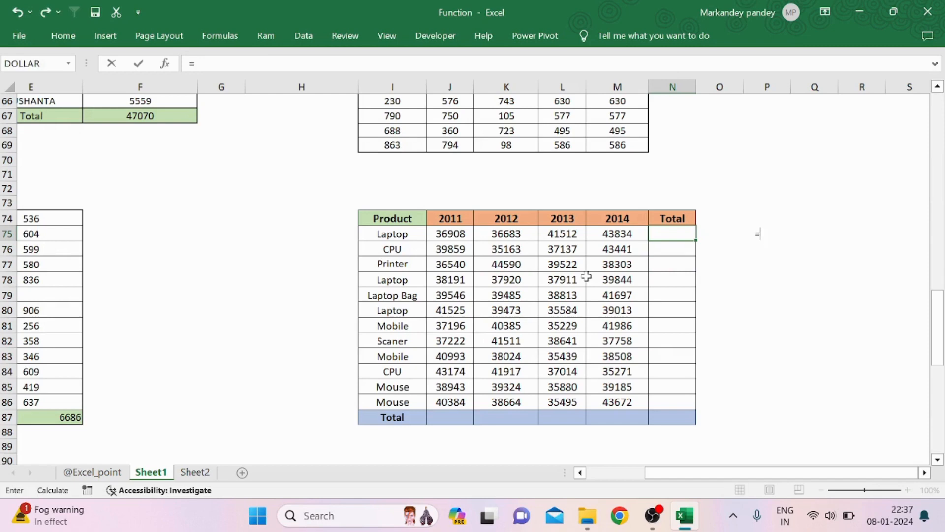
text(SUM()
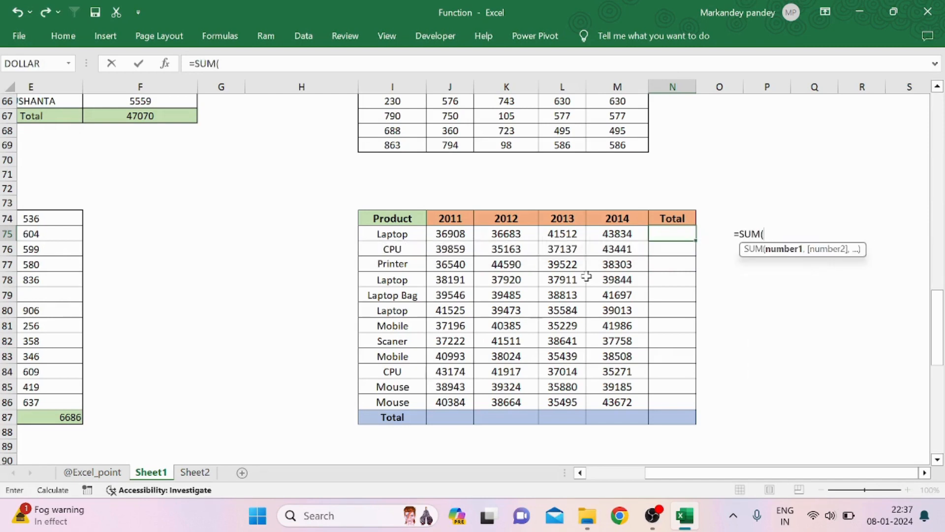
key(Left)
key(Left)
key(Left)
key(Left)
key(shift+Right)
key(shift+Right)
key(shift+Right)
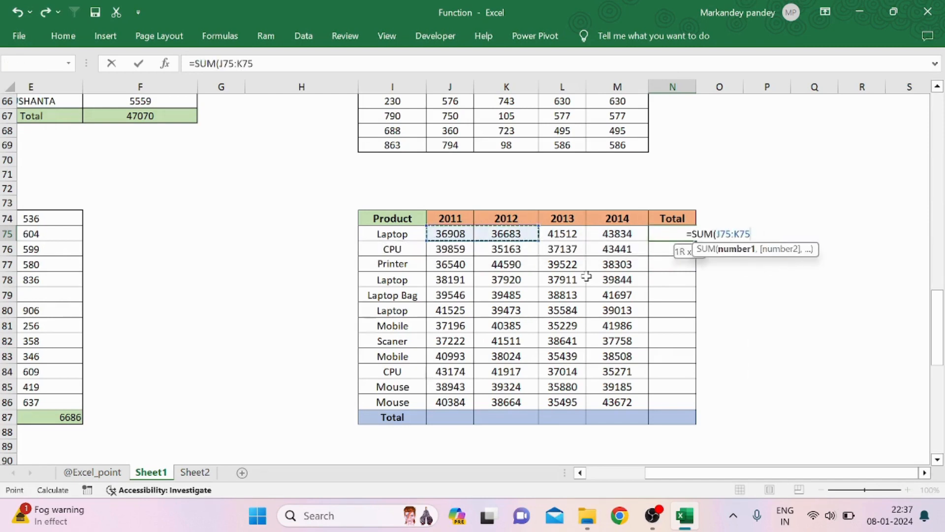
key(Return)
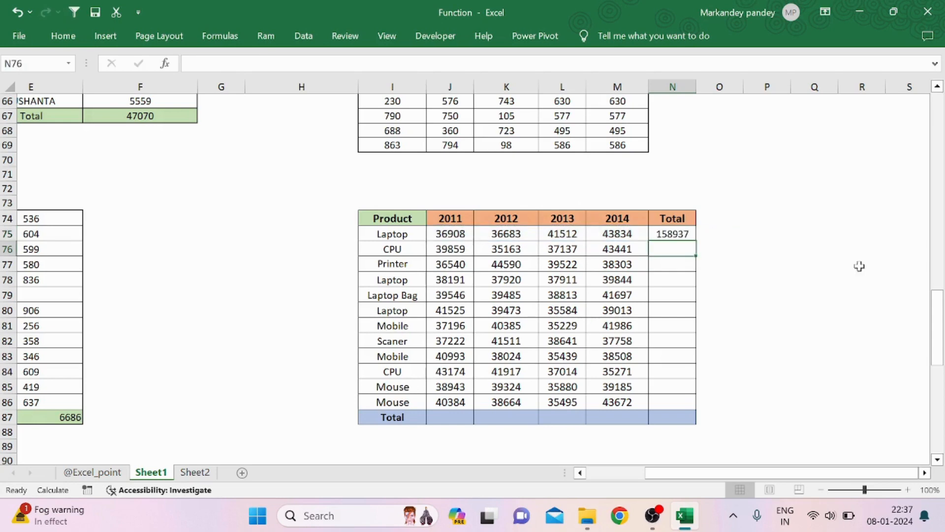
Step: Clear the manually entered SUM formula from the Total cell N75
key(Up)
key(Left)
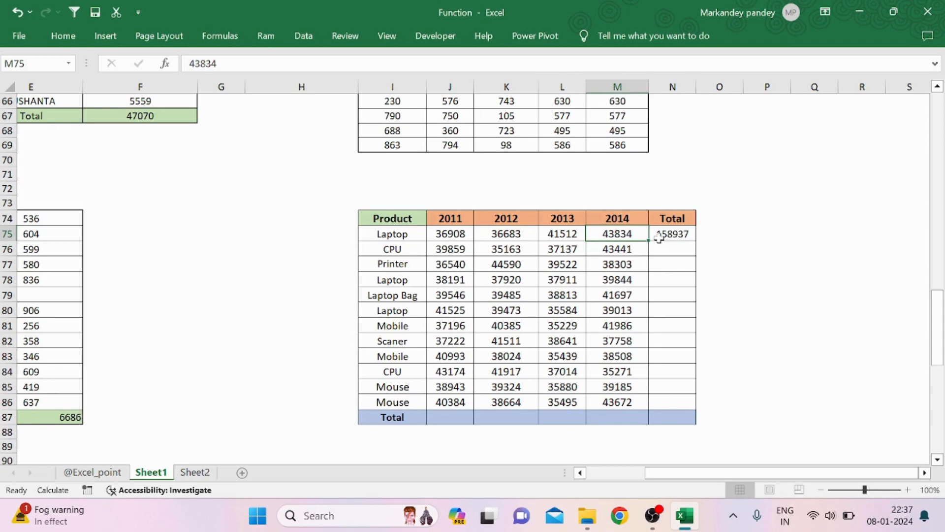
click(659, 238)
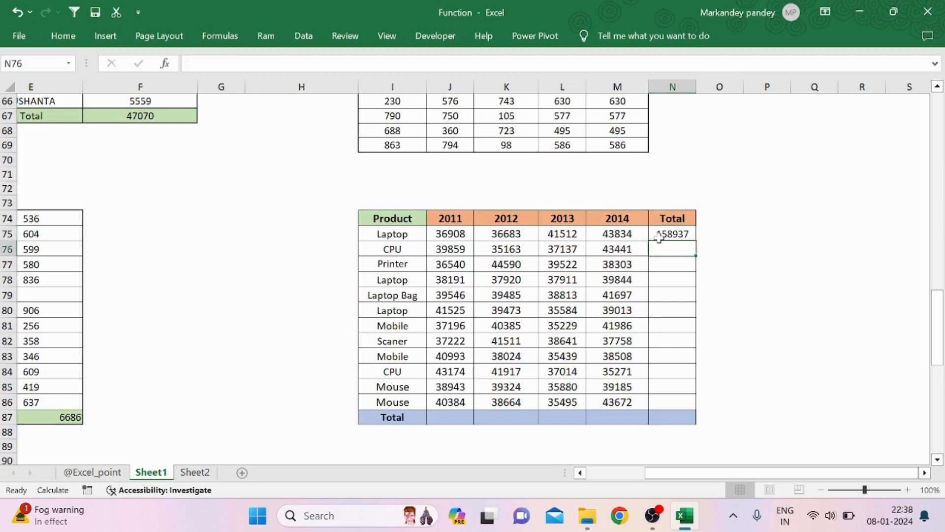
key(Delete)
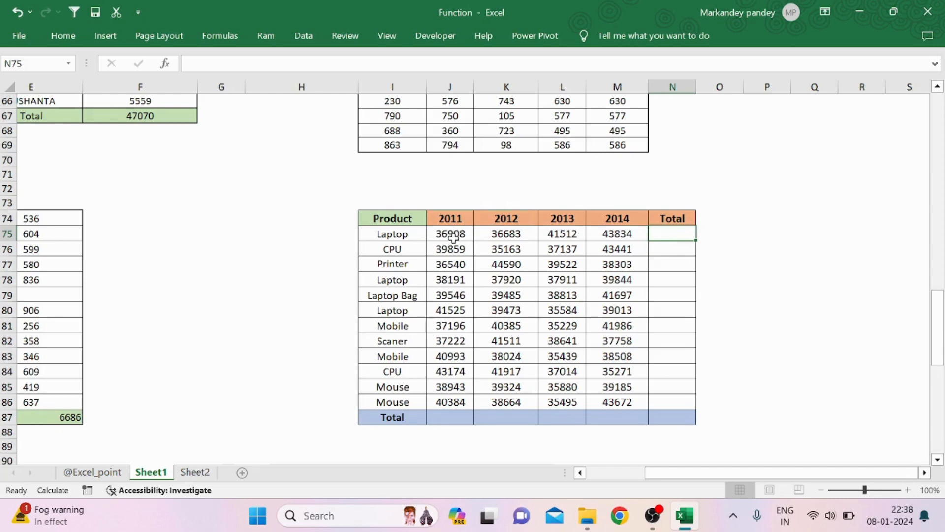
drag(394, 234, 615, 232)
click(510, 233)
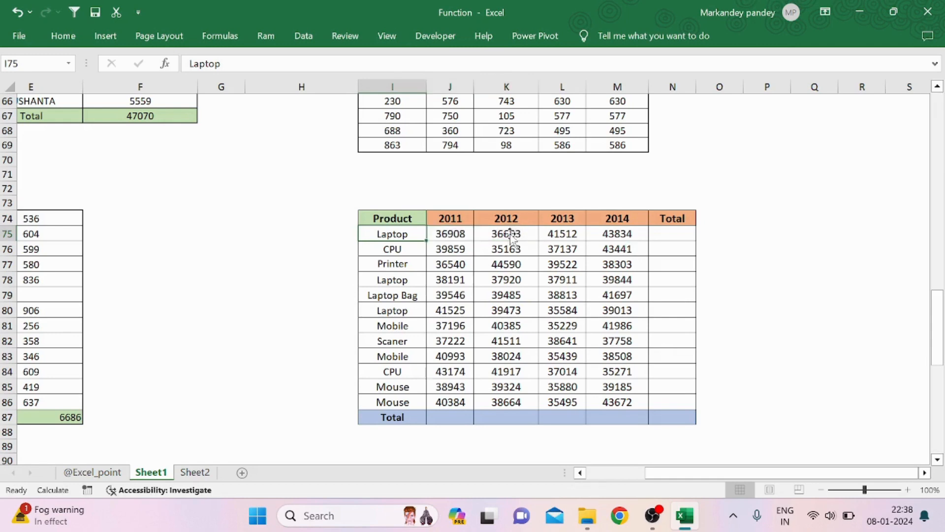
drag(512, 237, 511, 267)
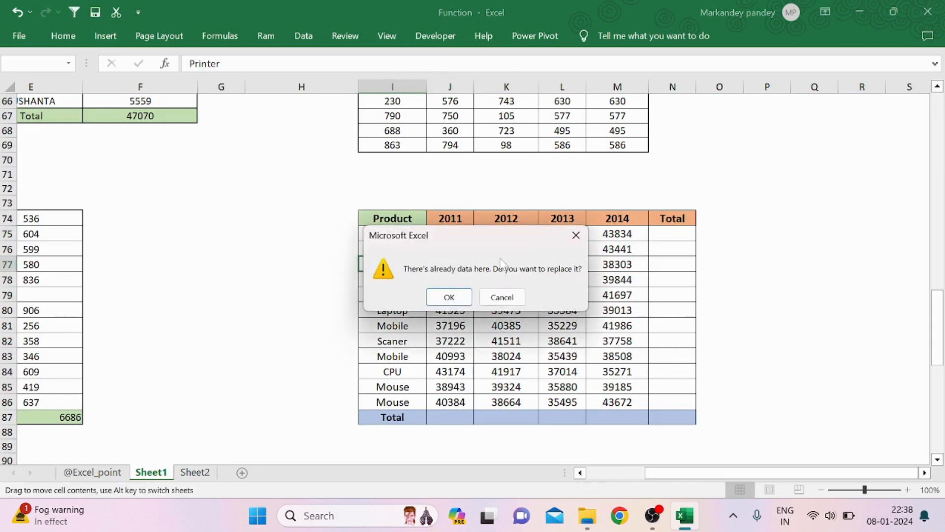
click(577, 236)
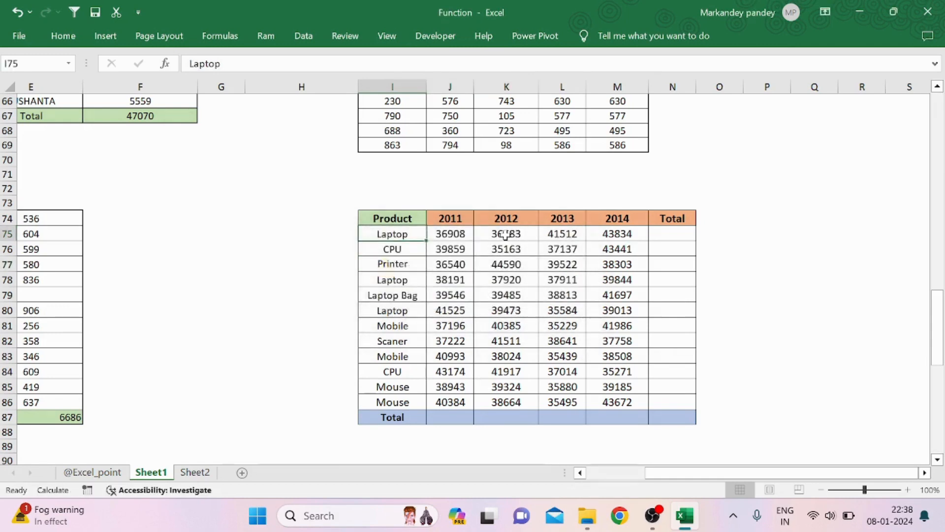
Step: Total the first Laptop row's four years, J75:M75, in N75 with AutoSum
key(Down)
key(Down)
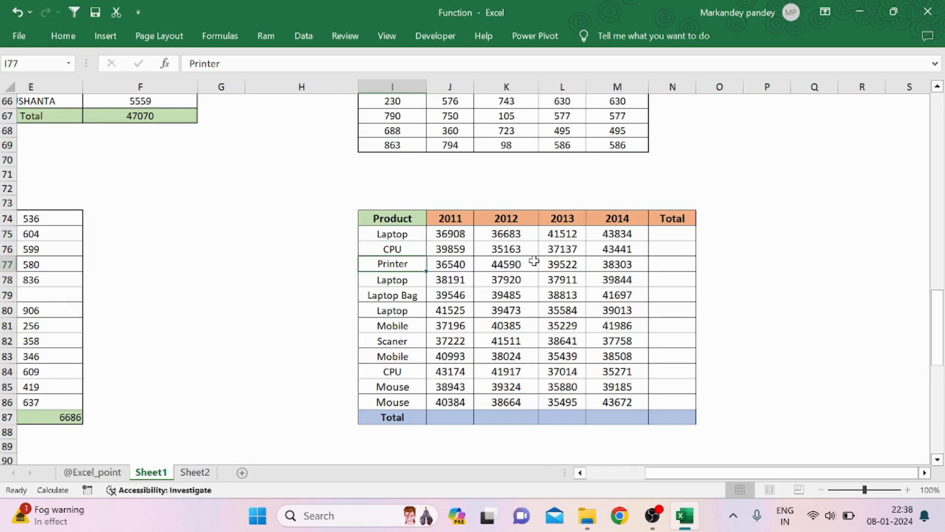
key(Right)
key(Up)
key(Up)
key(Right)
key(Right)
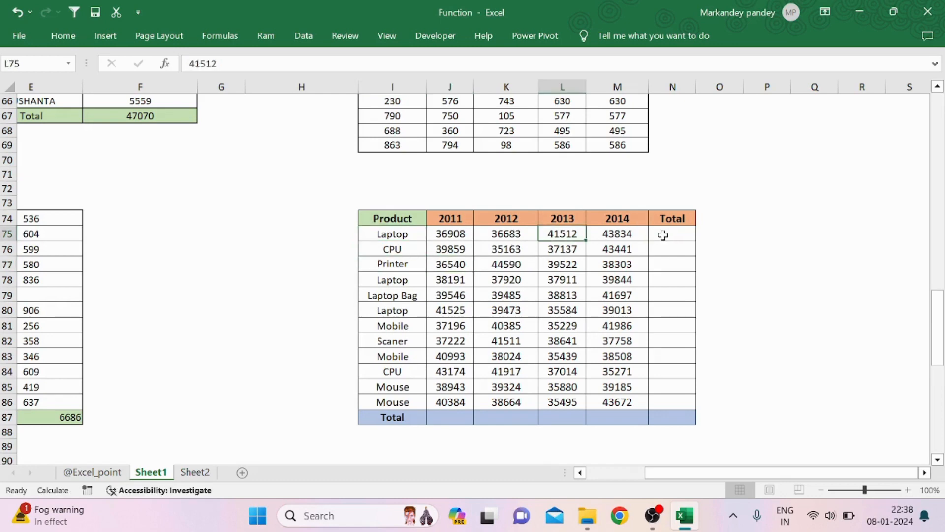
key(Right)
key(Right)
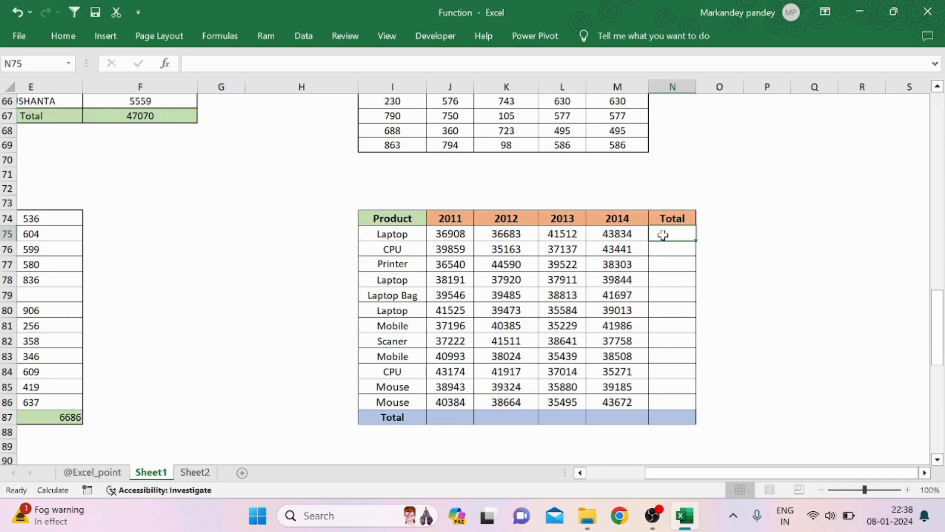
key(alt+equal)
key(Return)
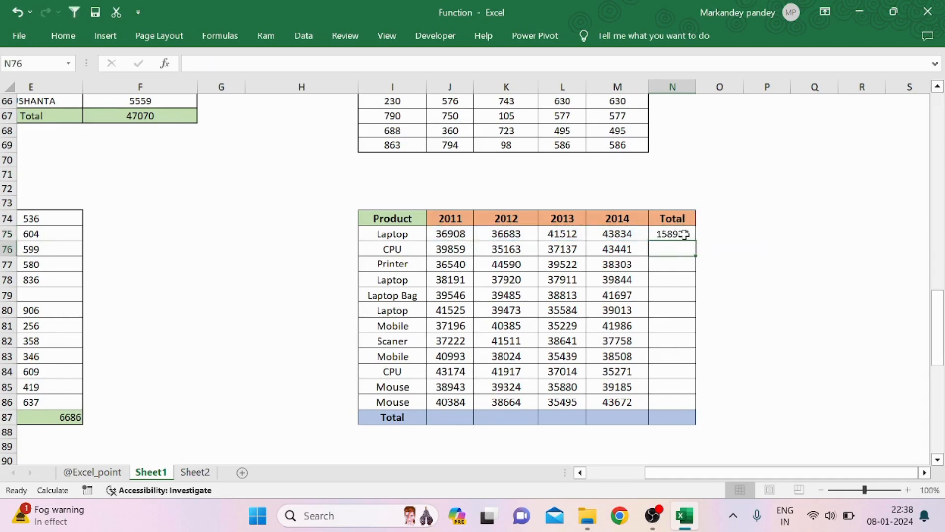
Step: Fill the SUM formula in N75 down the Total column through N85
click(685, 235)
key(shift+Down)
key(shift+Down)
key(shift+Down)
key(shift+Down)
key(shift+Down)
key(shift+Down)
key(shift+Down)
key(shift+Down)
key(shift+Down)
key(shift+Down)
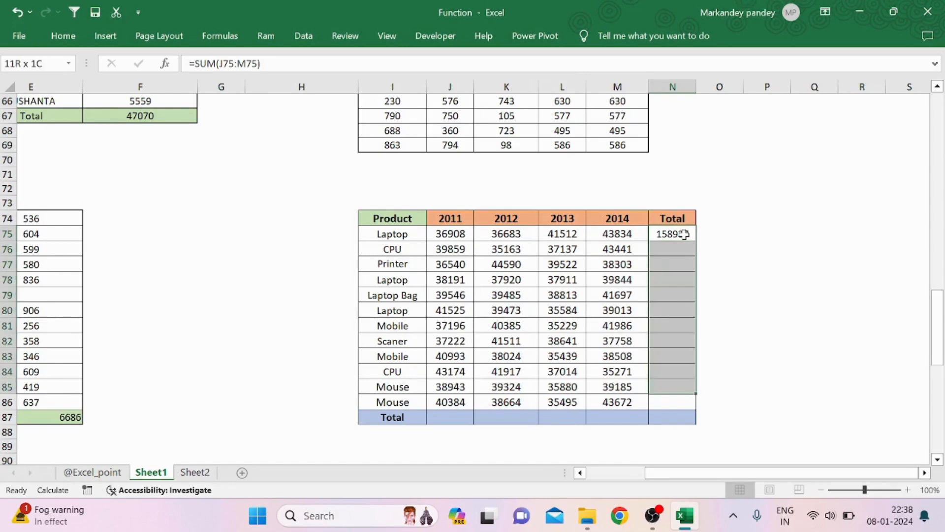
key(ctrl+d)
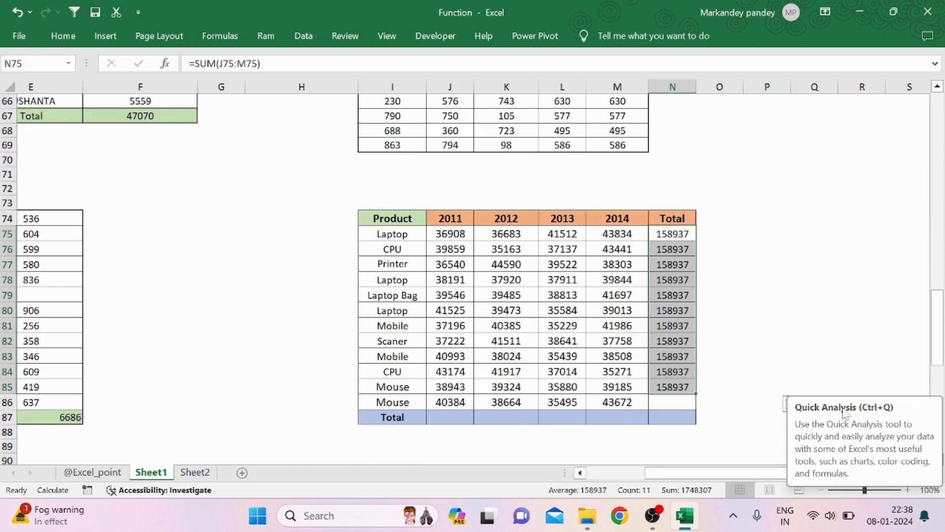
click(698, 334)
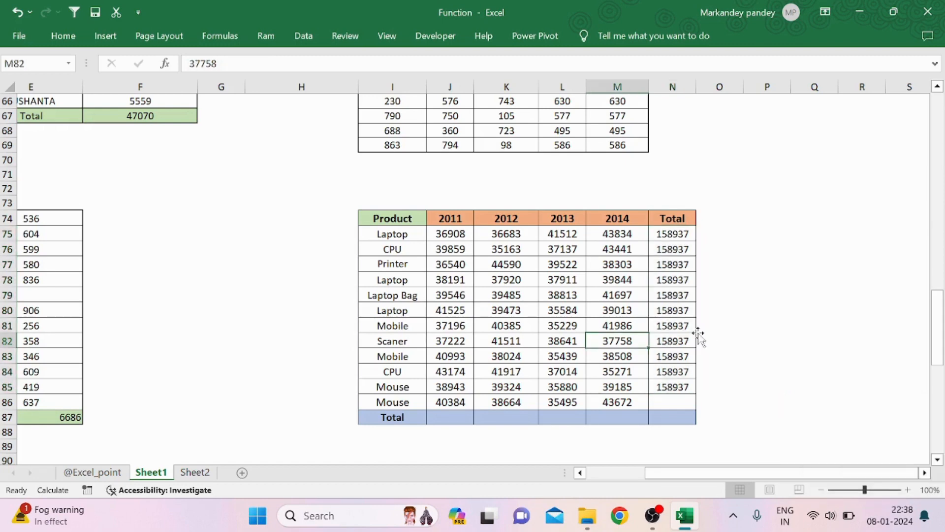
key(ctrl+q)
click(734, 266)
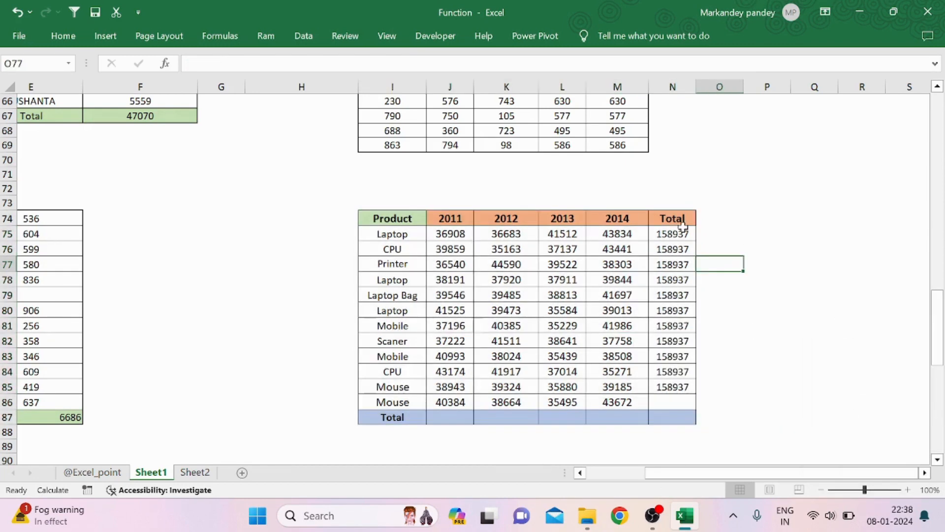
click(635, 230)
key(Down)
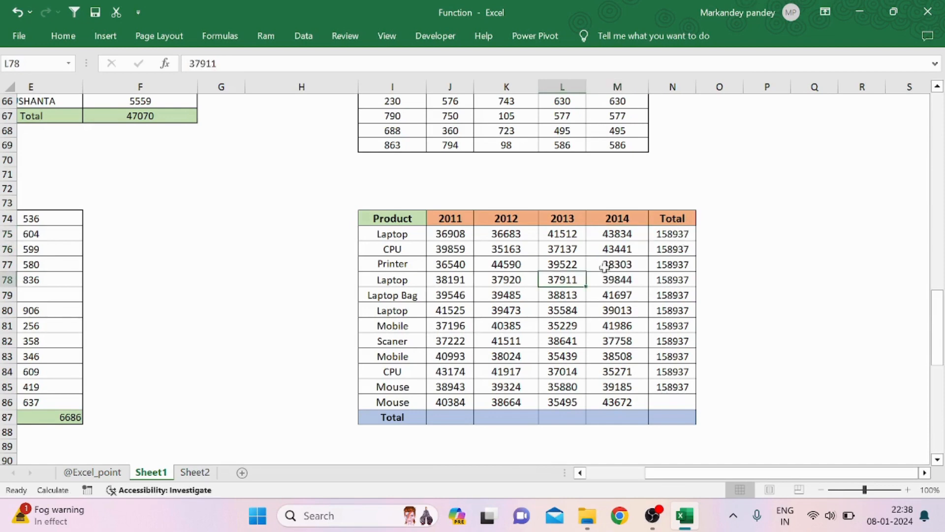
Step: Check the SUM formula in K64 and switch the workbook's calculation mode to Automatic
scroll(453, 143, left, 1)
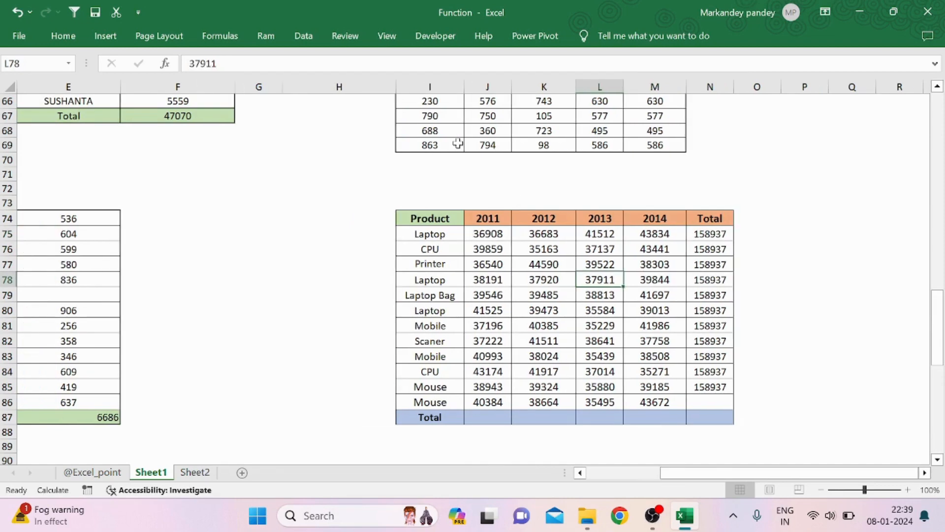
scroll(457, 144, up, 2)
click(534, 158)
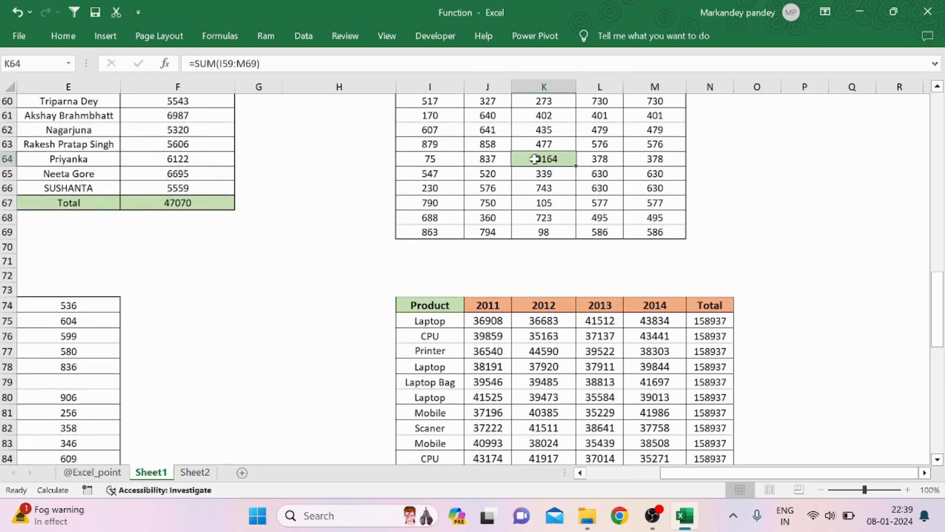
click(304, 36)
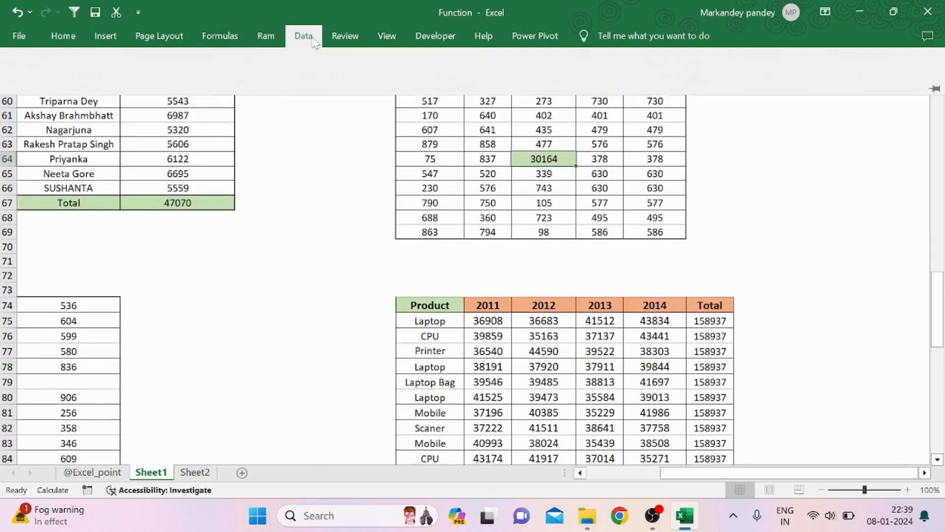
click(220, 39)
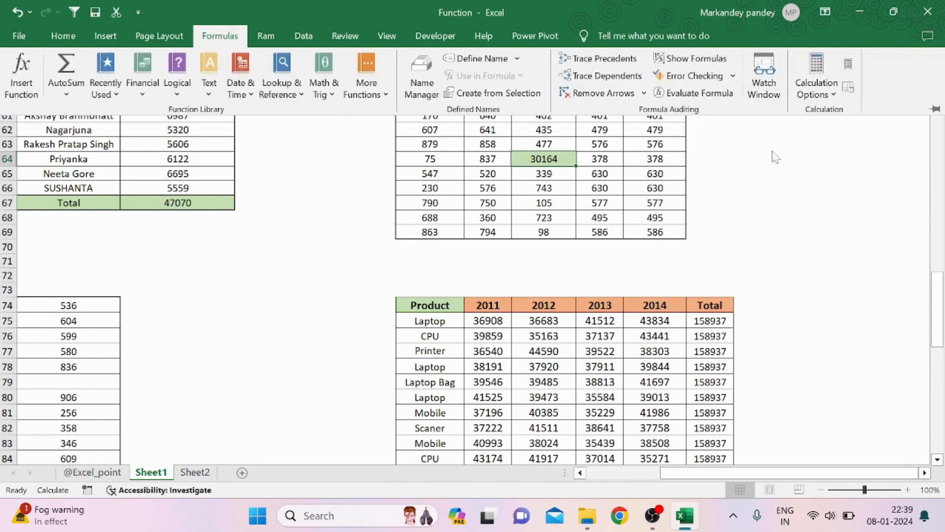
click(829, 96)
click(817, 111)
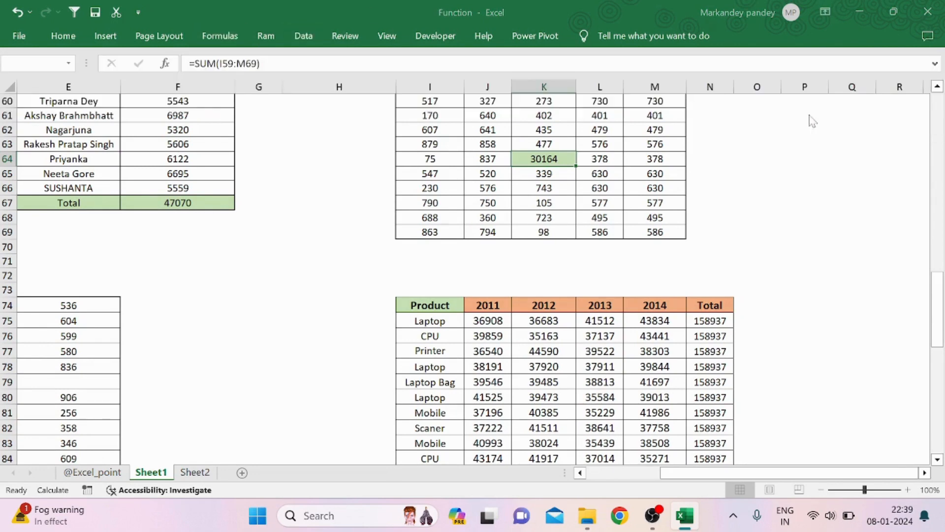
click(451, 301)
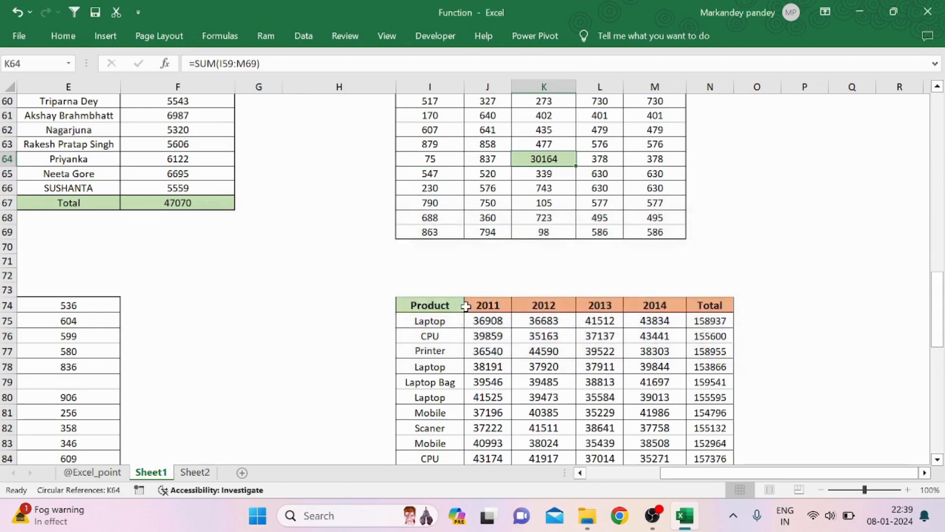
scroll(468, 305, down, 4)
click(574, 253)
click(756, 207)
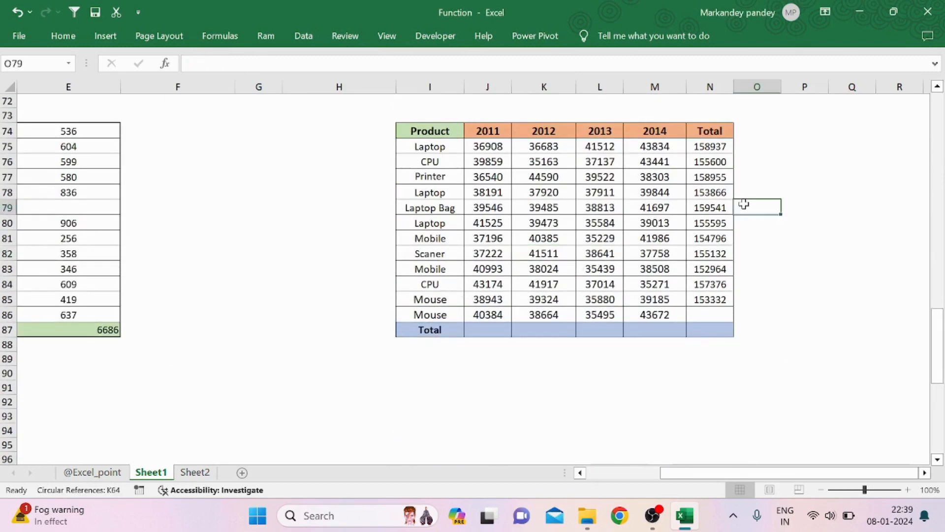
scroll(743, 206, up, 1)
click(713, 206)
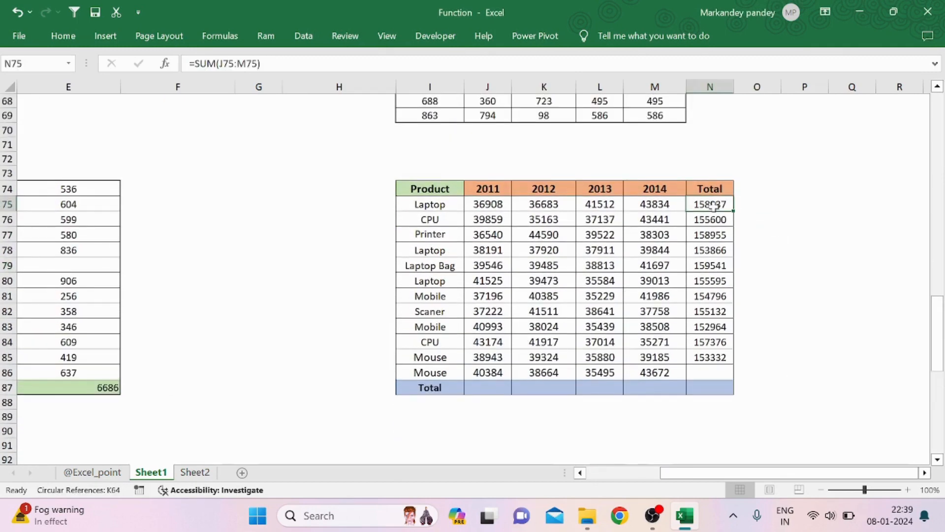
text(=)
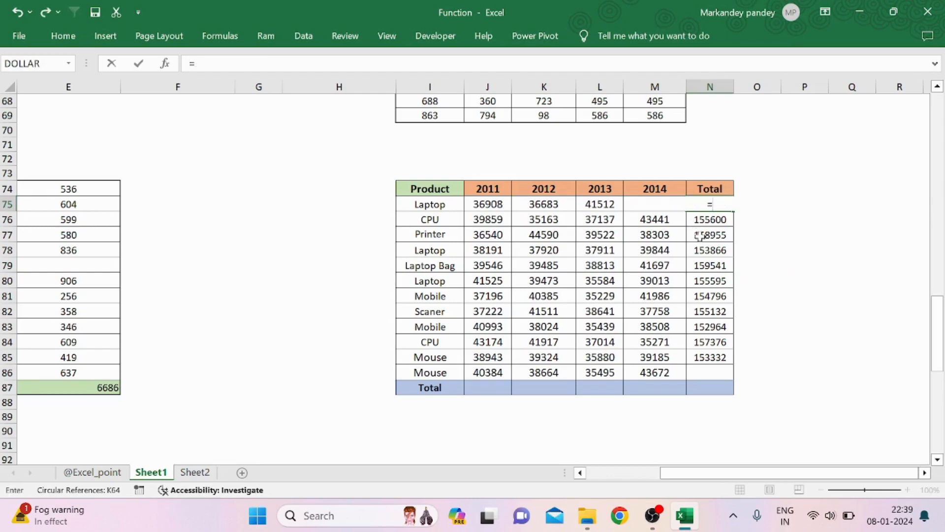
key(BackSpace)
click(721, 250)
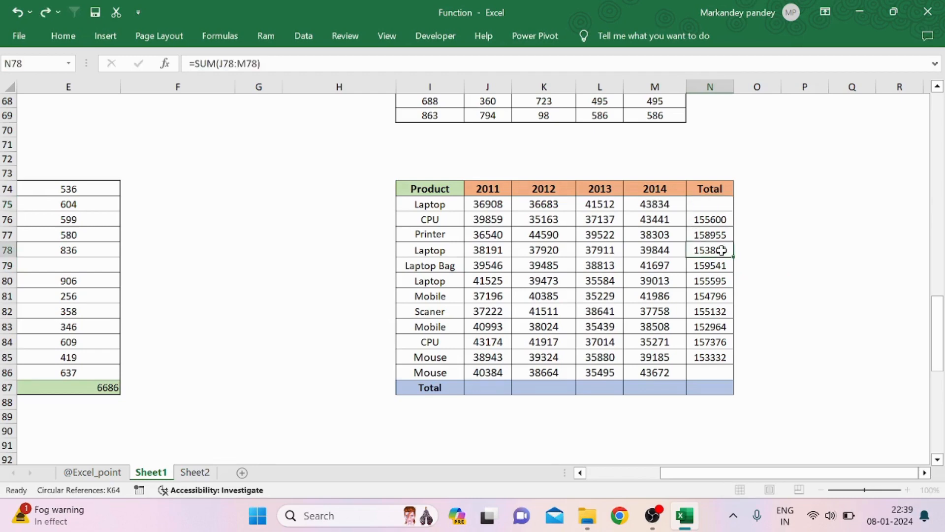
Step: Total the first Laptop row's four years in N75 with the formula =SUM(J75:M75)
click(709, 209)
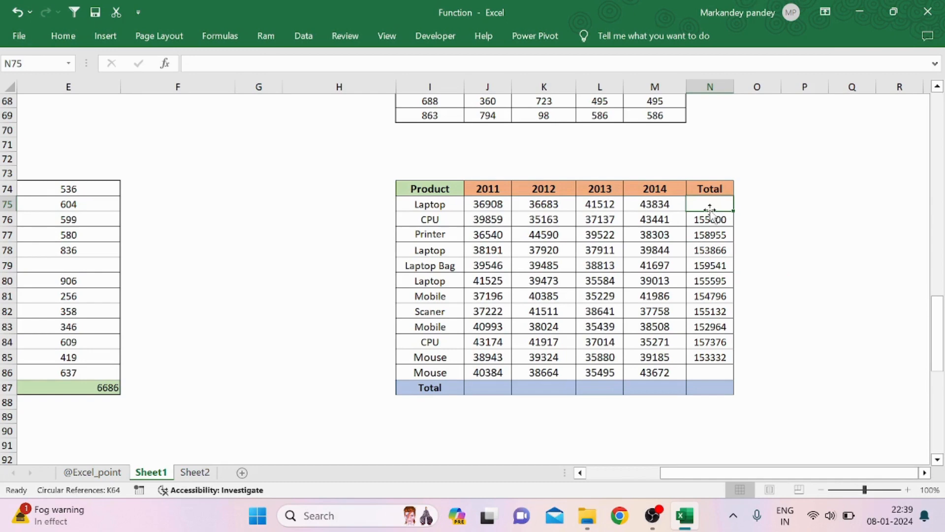
text(=SUM()
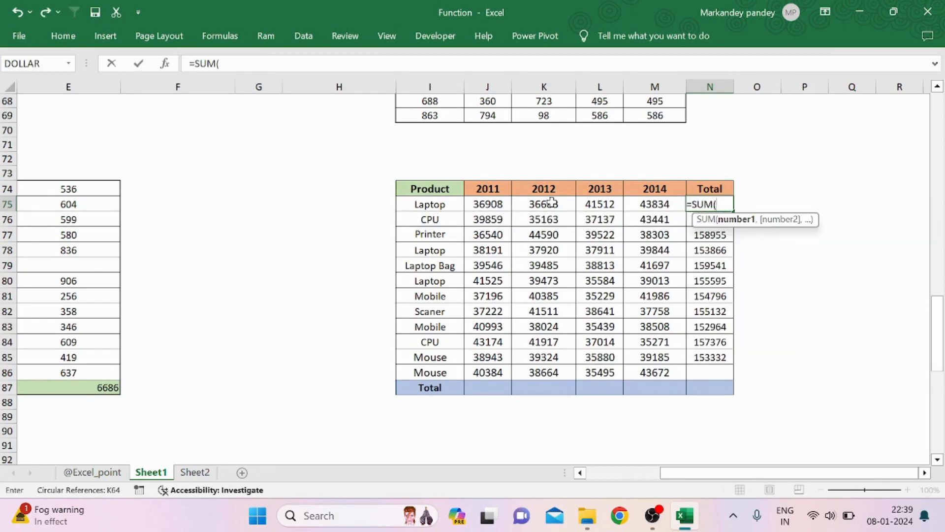
drag(492, 219, 640, 205)
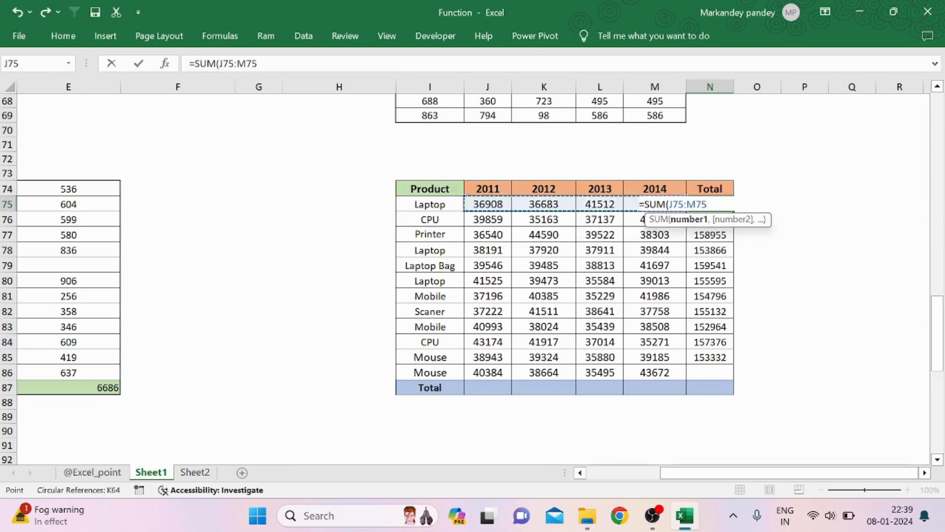
key(Return)
Step: Fill the SUM formula from N75 down the Total column through the last Mouse row, N86
click(707, 199)
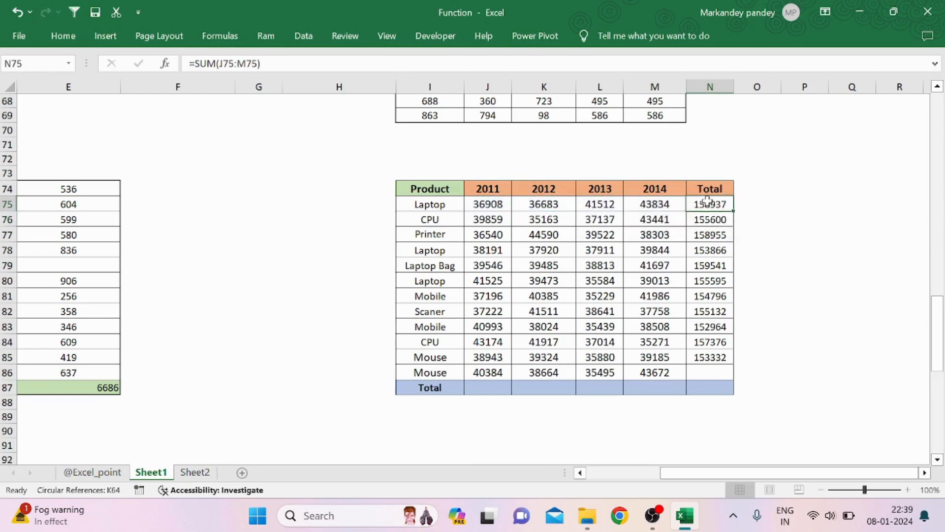
drag(707, 200, 709, 365)
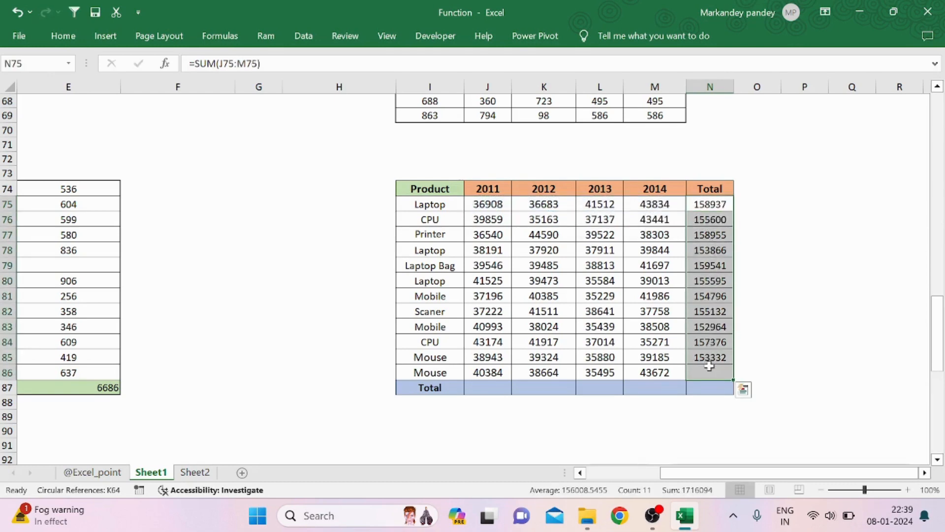
key(ctrl+d)
click(787, 260)
click(711, 237)
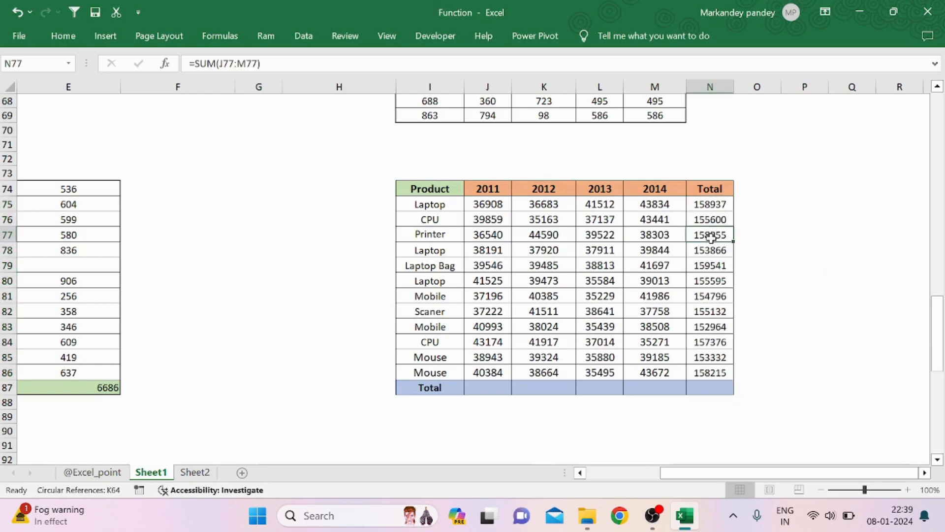
Step: Total the 2011 column in J87 with AutoSum and fill the formula across the Total row through N87
click(502, 389)
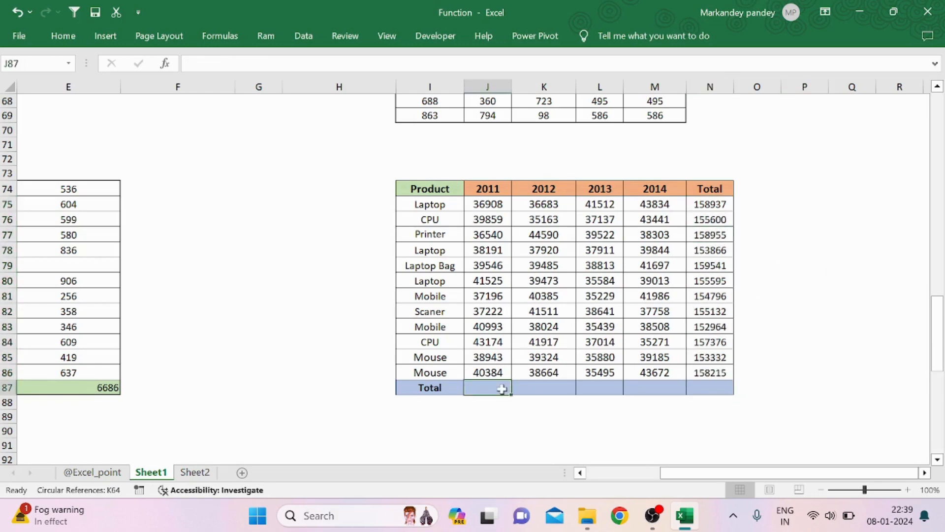
key(alt+equal)
key(ctrl+Return)
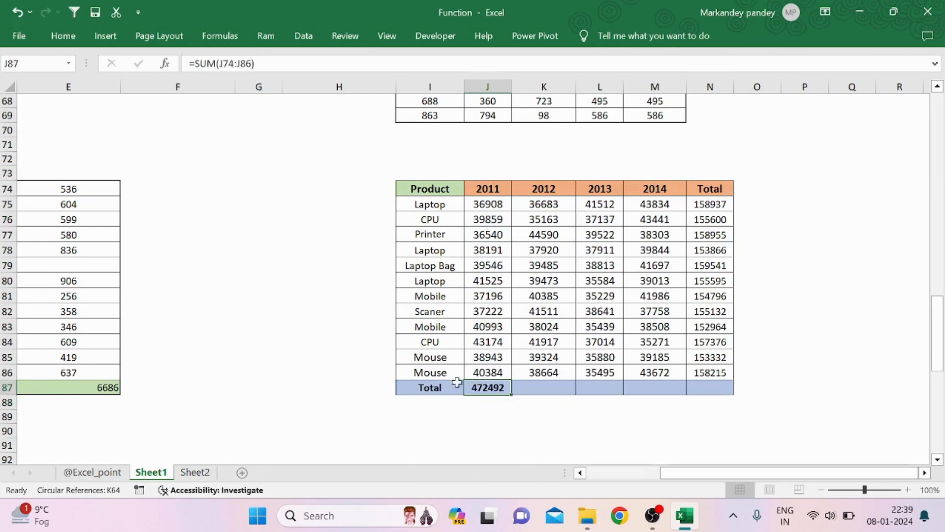
drag(514, 393, 742, 387)
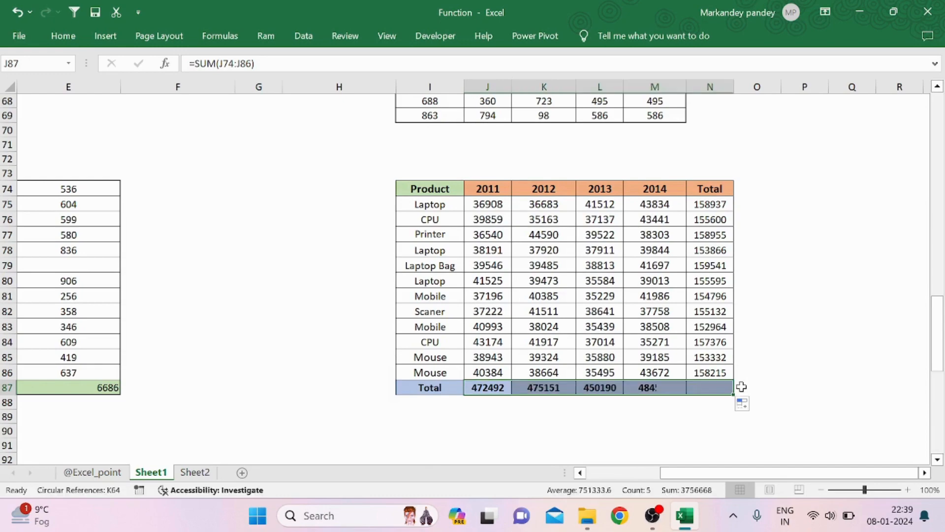
click(579, 329)
Step: Review the sheet from the product table back up to the Function definitions in rows 6 to 10
scroll(579, 330, up, 6)
scroll(579, 329, left, 3)
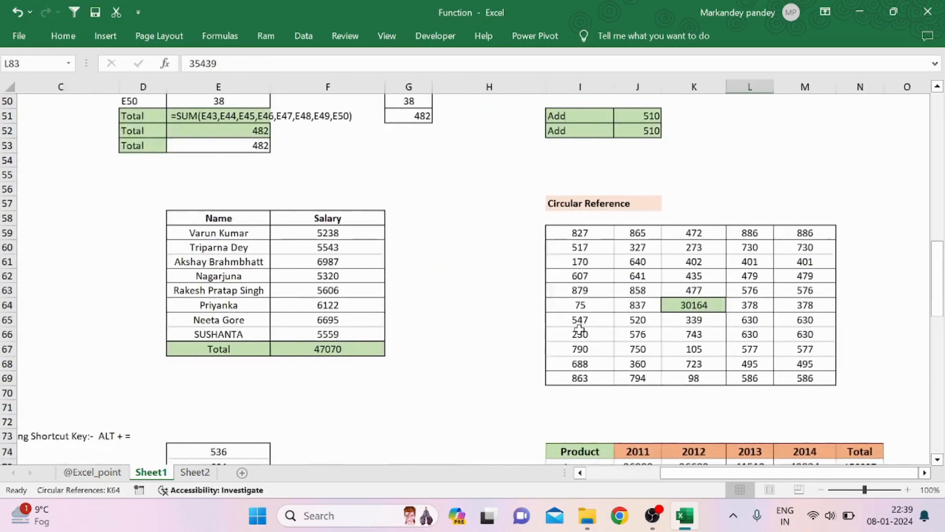
scroll(579, 329, up, 5)
scroll(579, 330, up, 1)
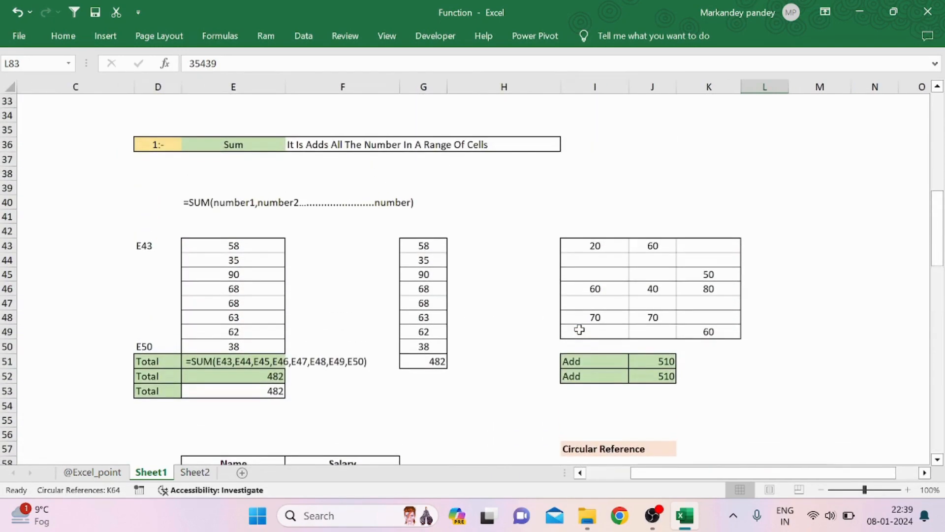
scroll(579, 329, up, 8)
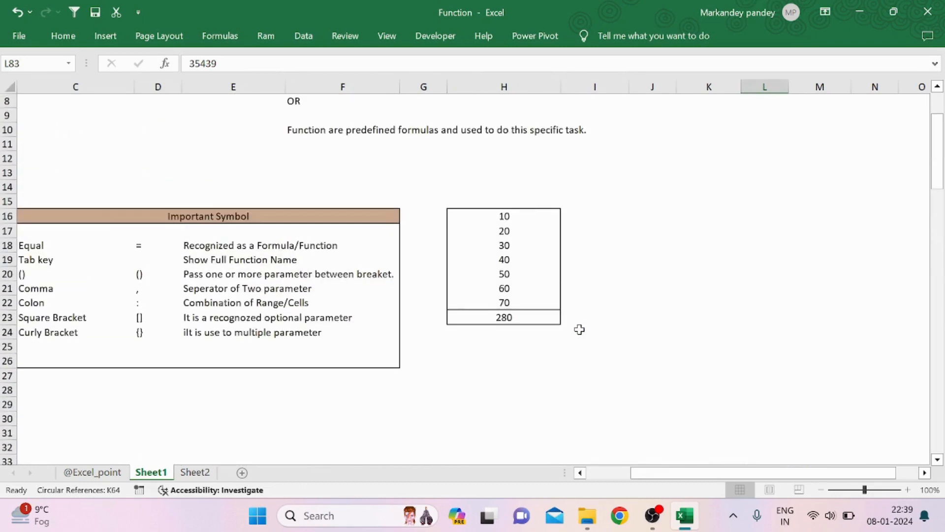
scroll(579, 329, left, 2)
scroll(579, 329, up, 3)
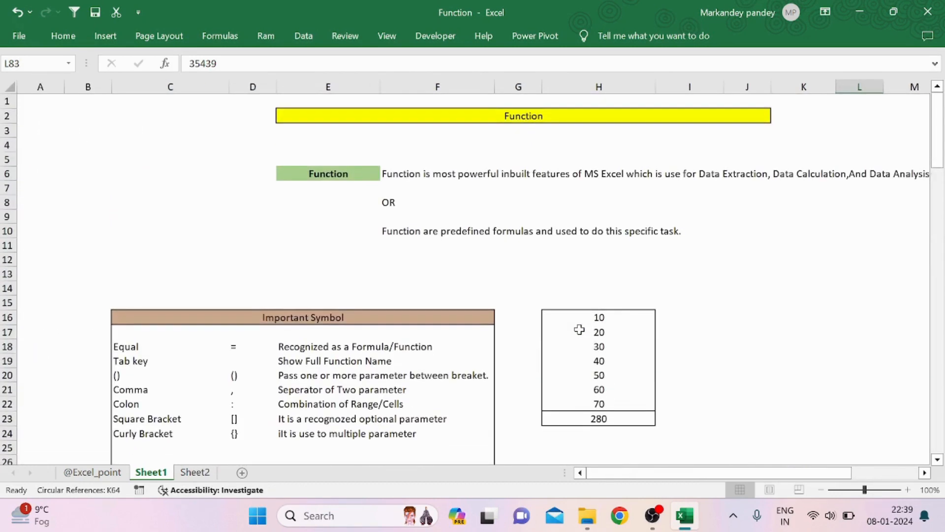
click(341, 230)
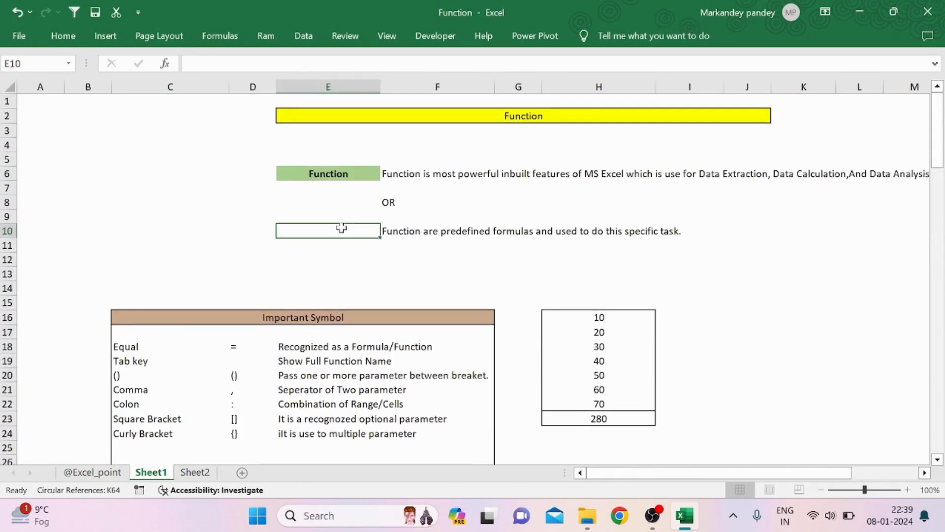
click(448, 249)
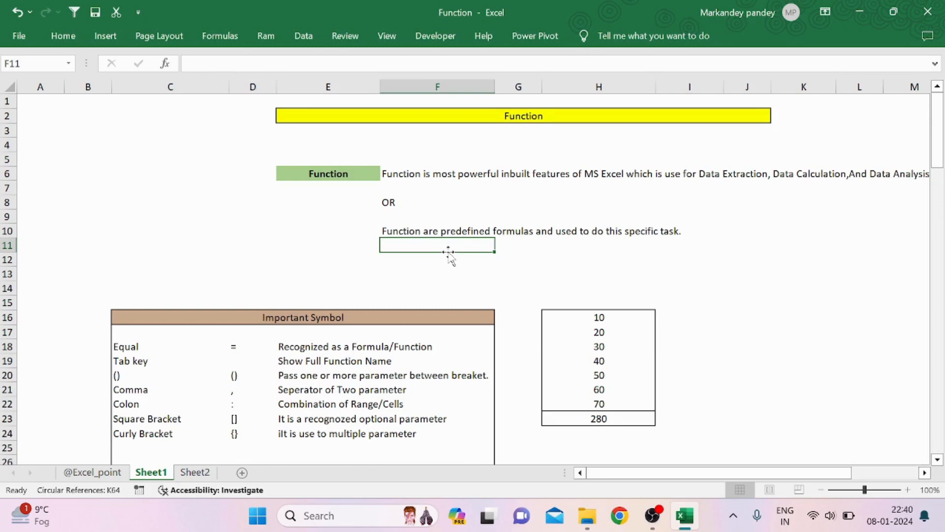
Step: Review the symbol table, SUM syntax, worked SUM examples, circular reference block and AutoSum tables on Sheet1
scroll(449, 256, down, 3)
scroll(449, 256, up, 3)
scroll(449, 254, down, 7)
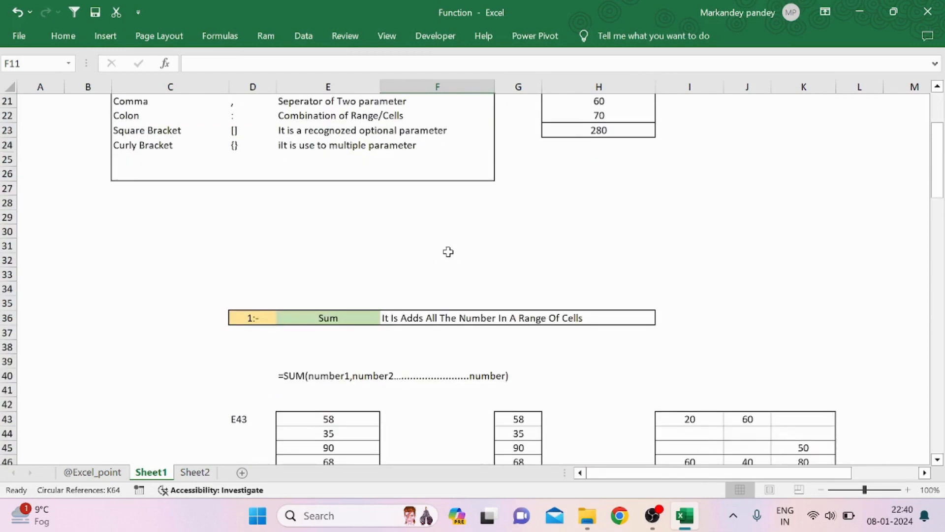
scroll(448, 251, down, 2)
scroll(447, 251, down, 3)
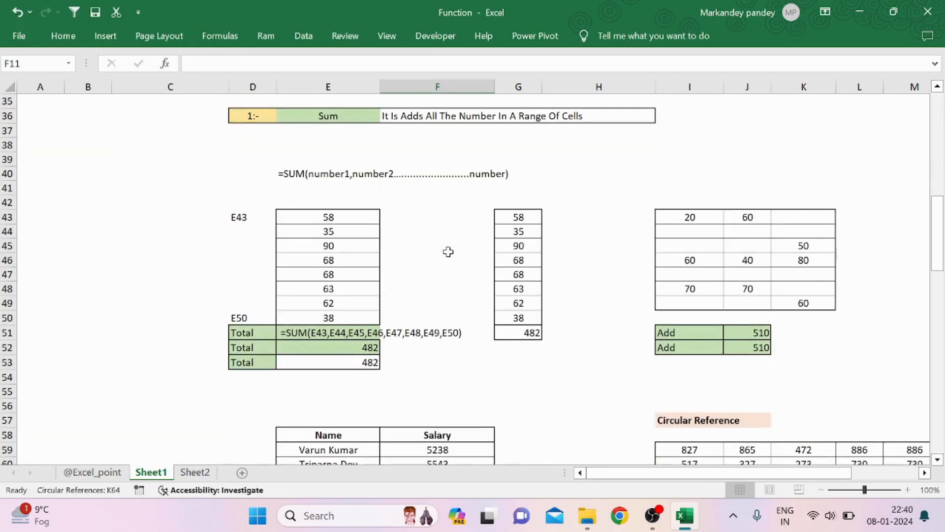
scroll(448, 252, down, 2)
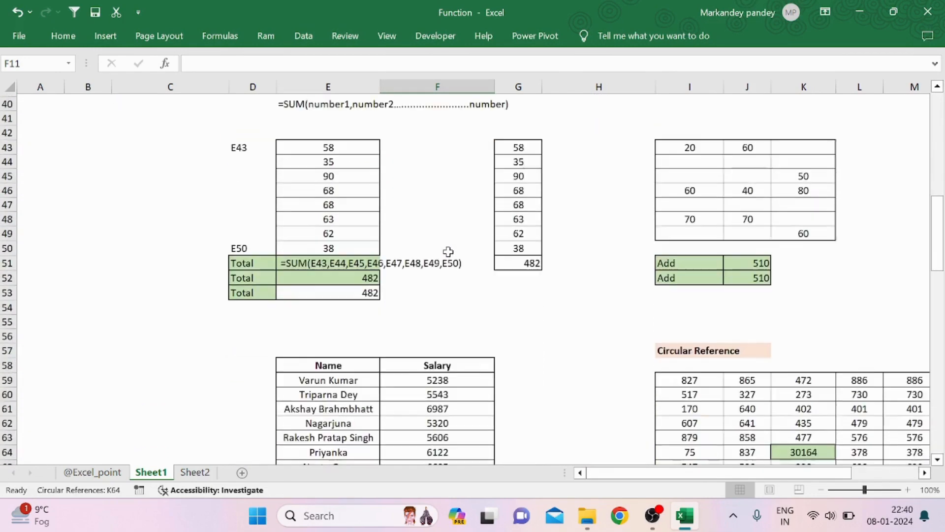
scroll(448, 252, up, 2)
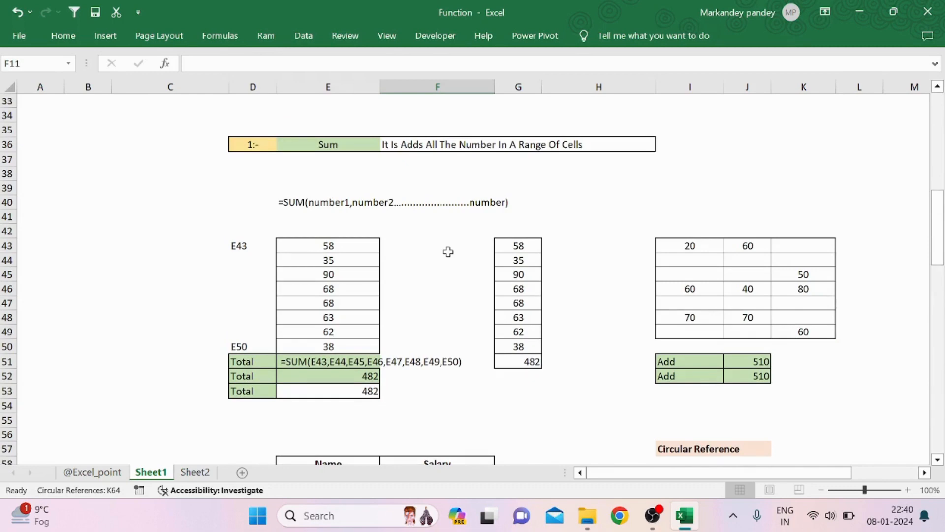
scroll(448, 251, down, 2)
scroll(448, 252, up, 4)
scroll(448, 251, down, 9)
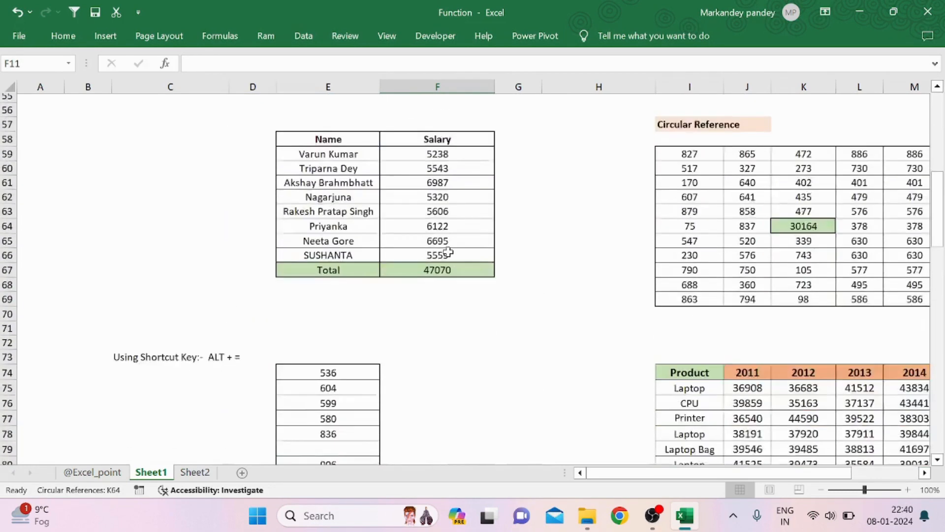
scroll(448, 252, down, 10)
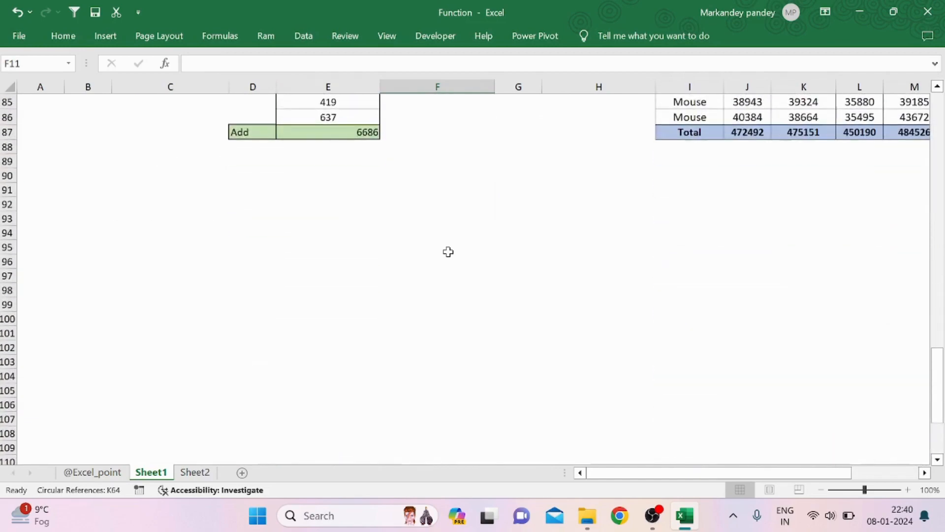
scroll(448, 252, up, 11)
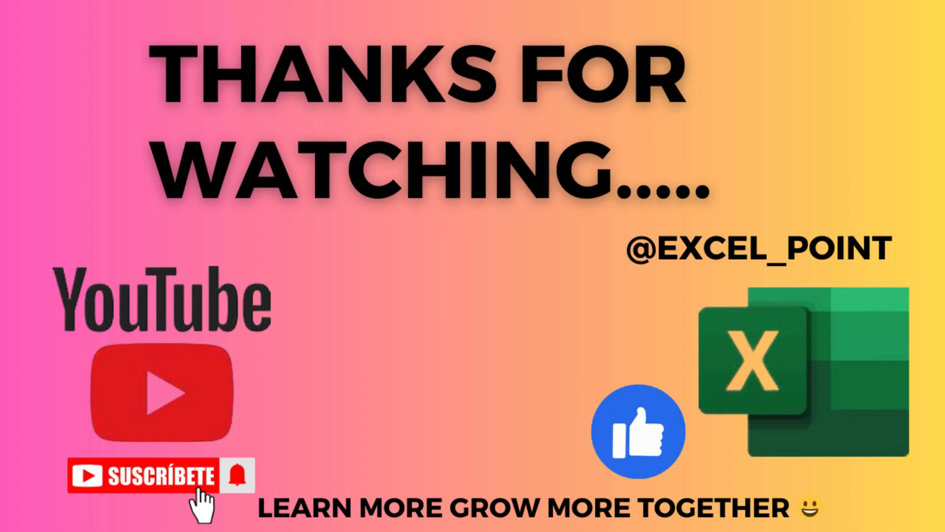